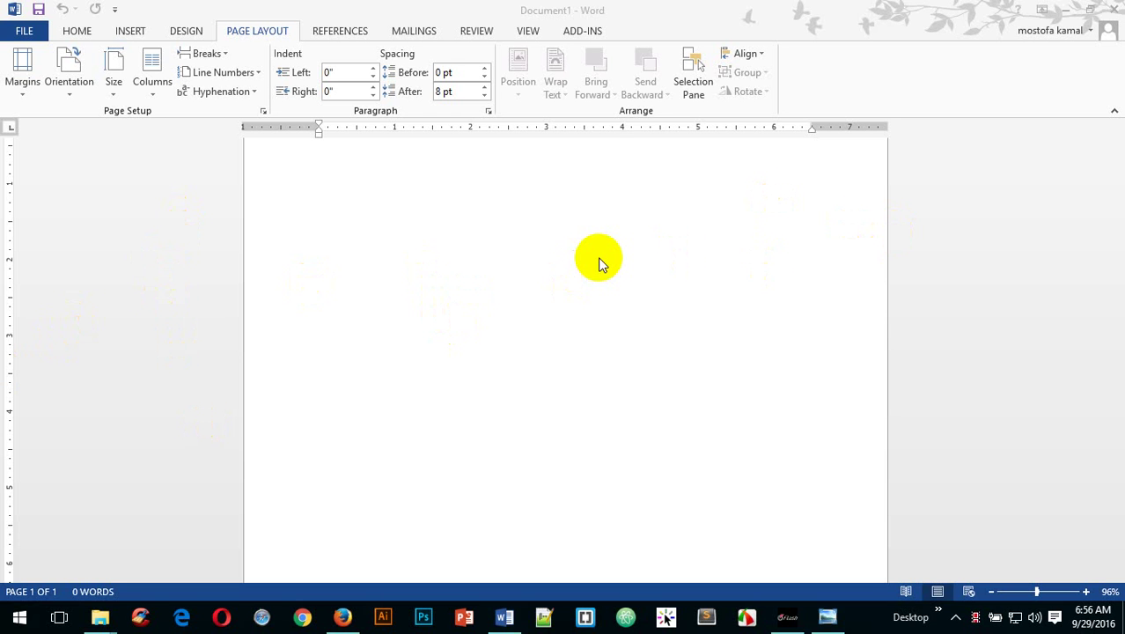
- Open the custom margin settings for the blank document
{"action": "scroll", "coordinate": [597, 257], "scroll_direction": "down", "scroll_amount": 2}
{"action": "scroll", "coordinate": [602, 274], "scroll_direction": "up", "scroll_amount": 3}
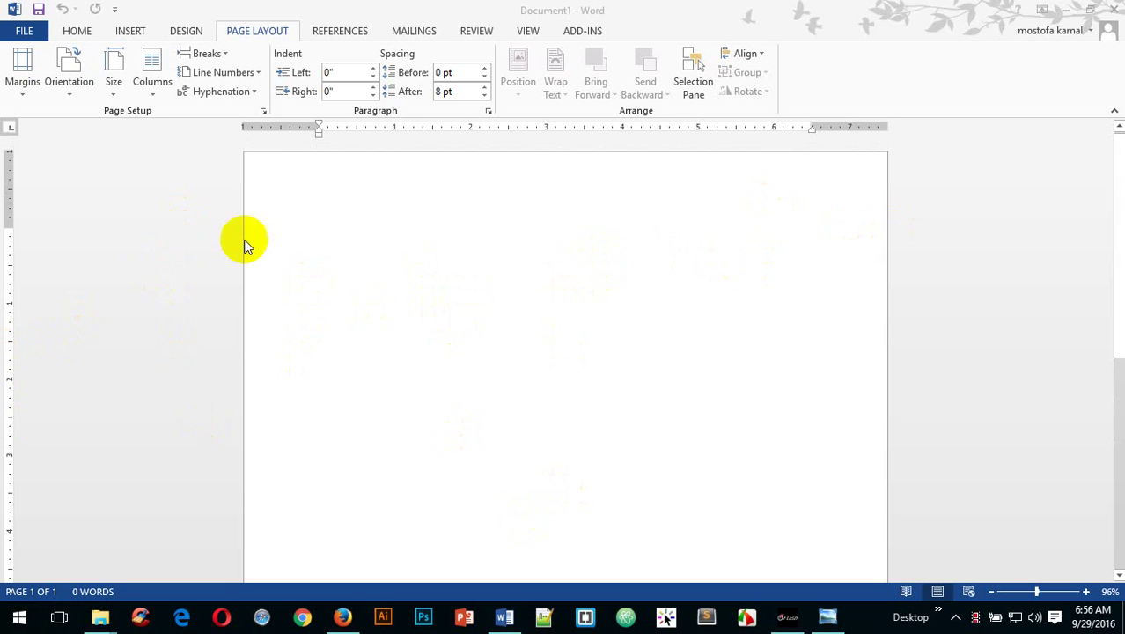
{"action": "left_click", "coordinate": [22, 88]}
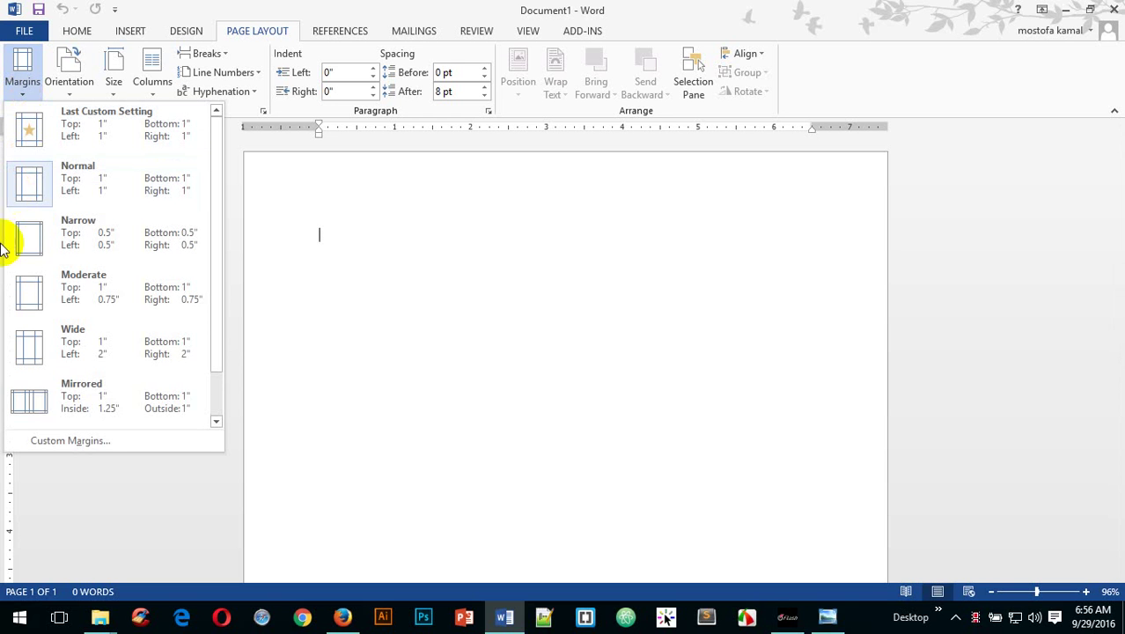
{"action": "left_click", "coordinate": [66, 440]}
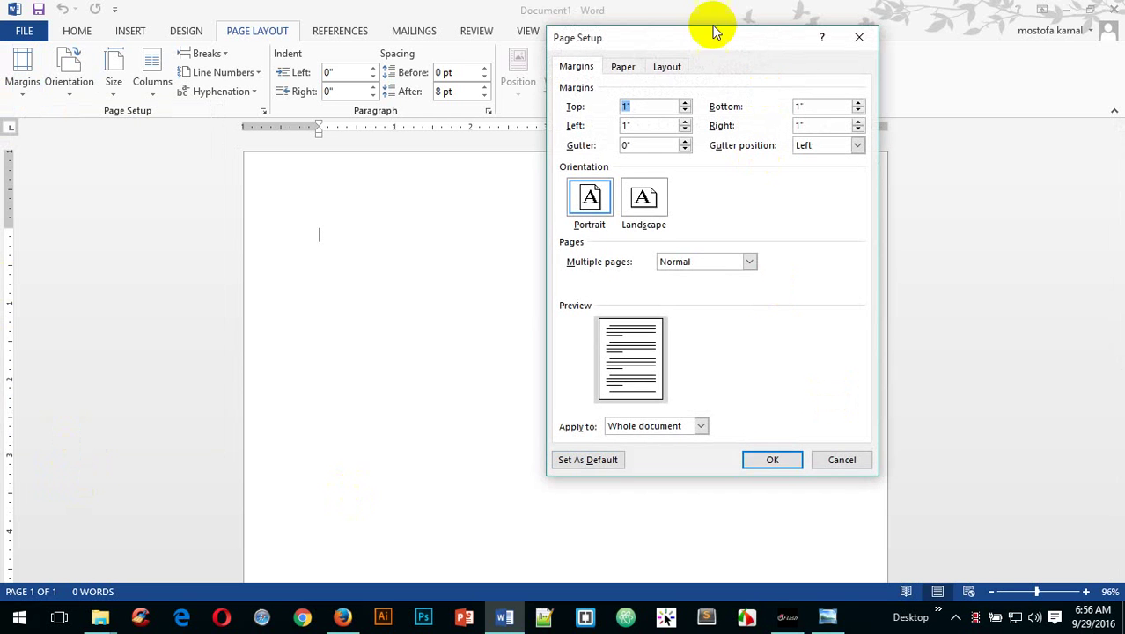
{"action": "left_click_drag", "start_coordinate": [671, 35], "coordinate": [899, 107]}
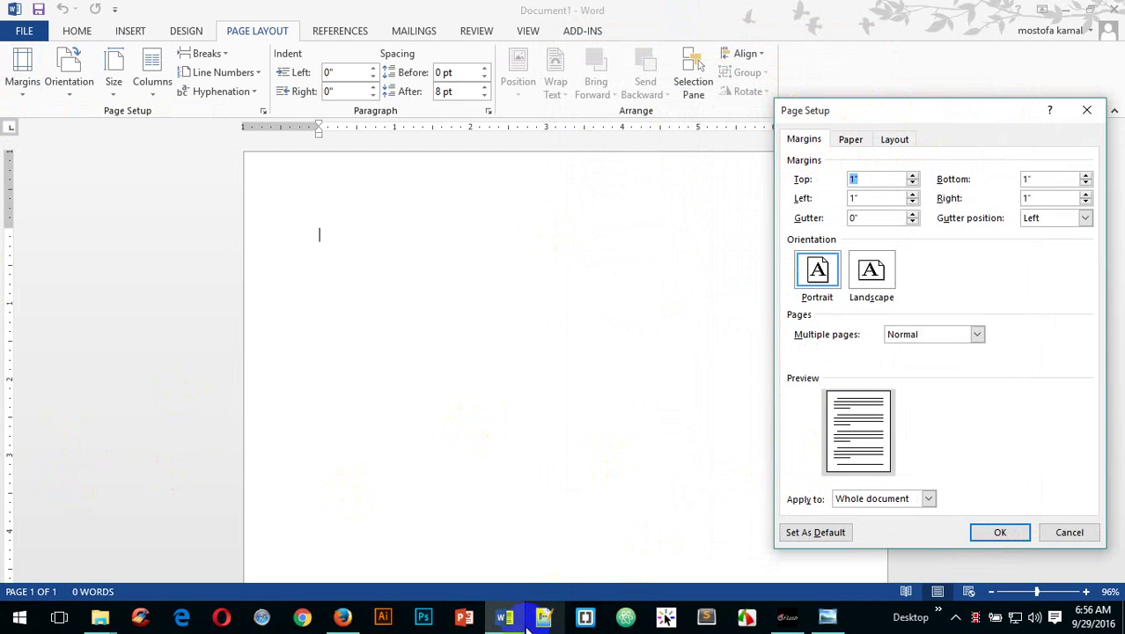
- Check the Lorem Ipsum source page in Firefox, and paste the copied sample text into the empty Word document
{"action": "mouse_move", "coordinate": [497, 631]}
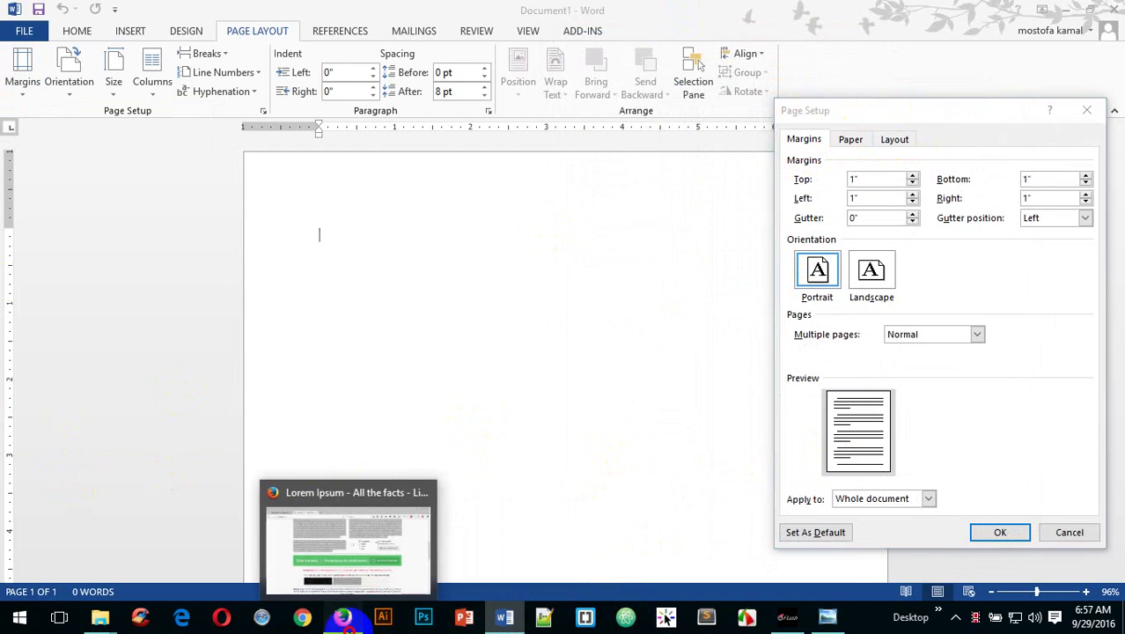
{"action": "left_click", "coordinate": [343, 617]}
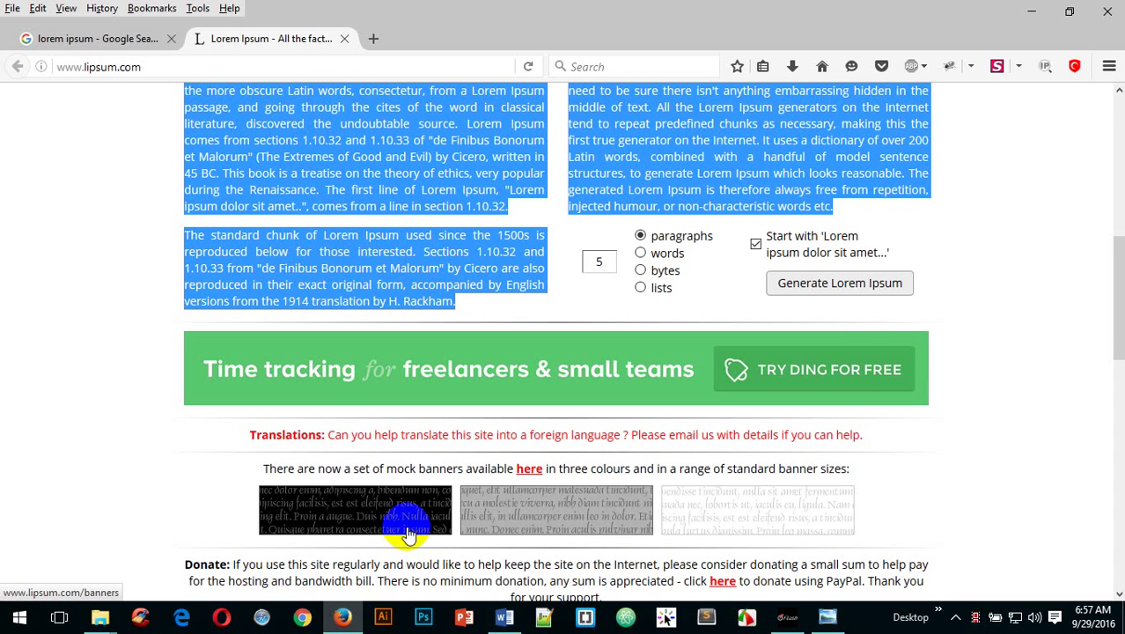
{"action": "left_click", "coordinate": [503, 617]}
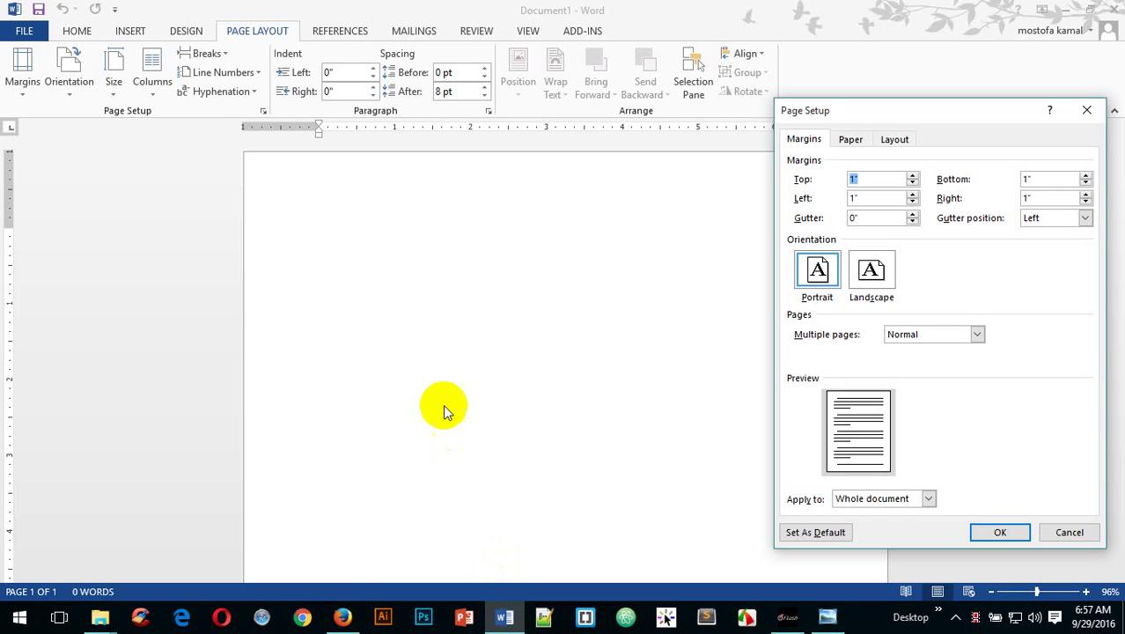
{"action": "left_click", "coordinate": [1069, 531]}
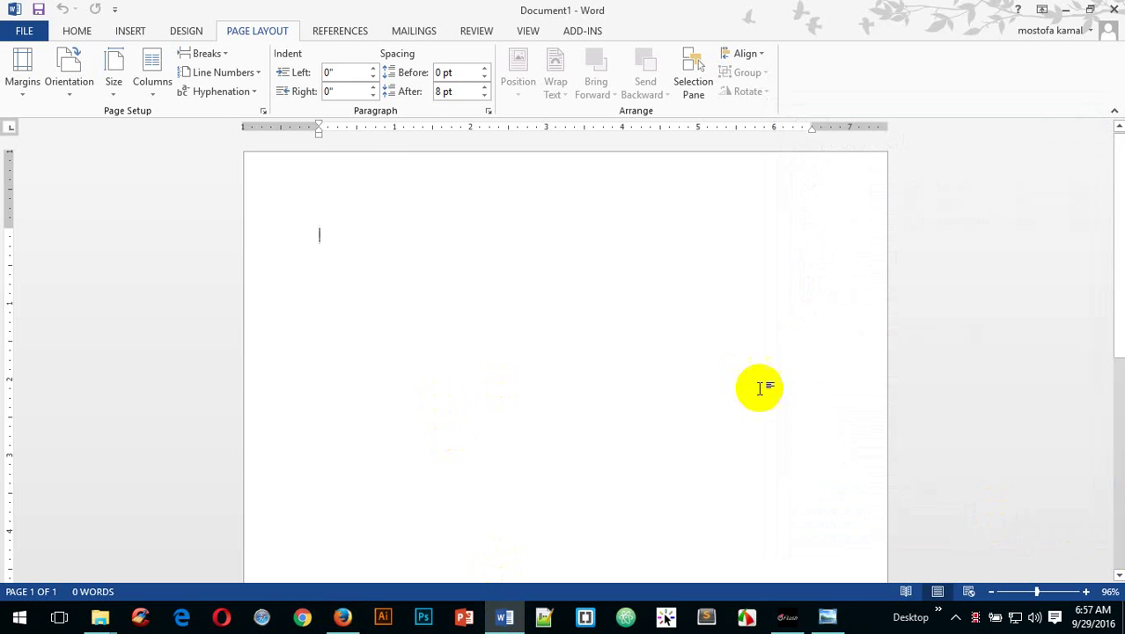
{"action": "key", "text": "ctrl+v"}
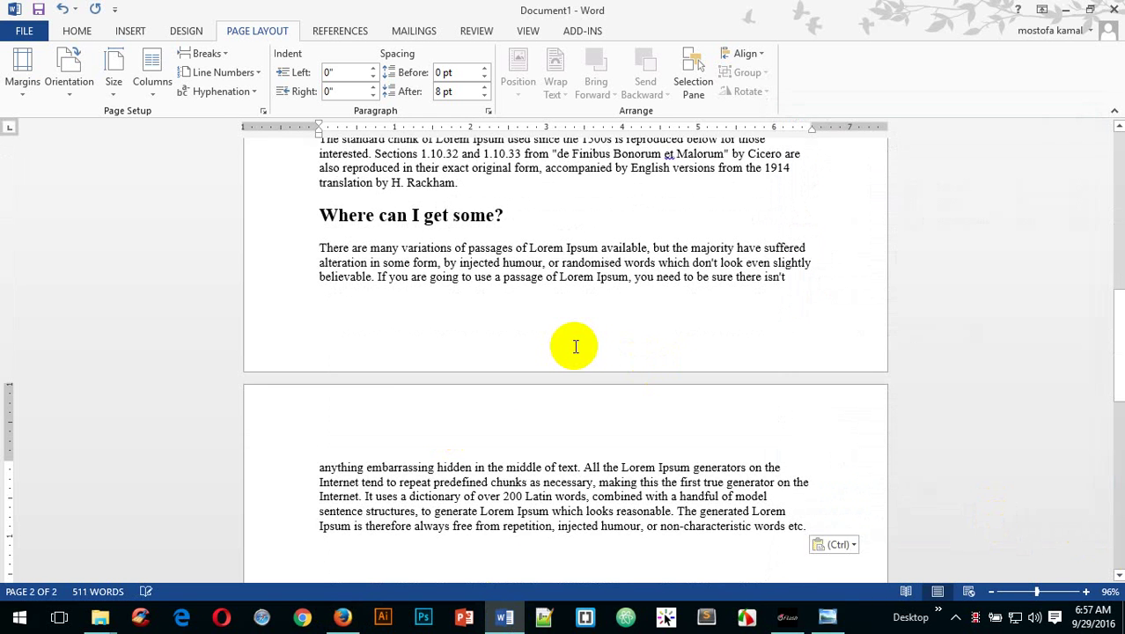
{"action": "scroll", "coordinate": [568, 308], "scroll_direction": "up", "scroll_amount": 5}
{"action": "scroll", "coordinate": [567, 308], "scroll_direction": "up", "scroll_amount": 5}
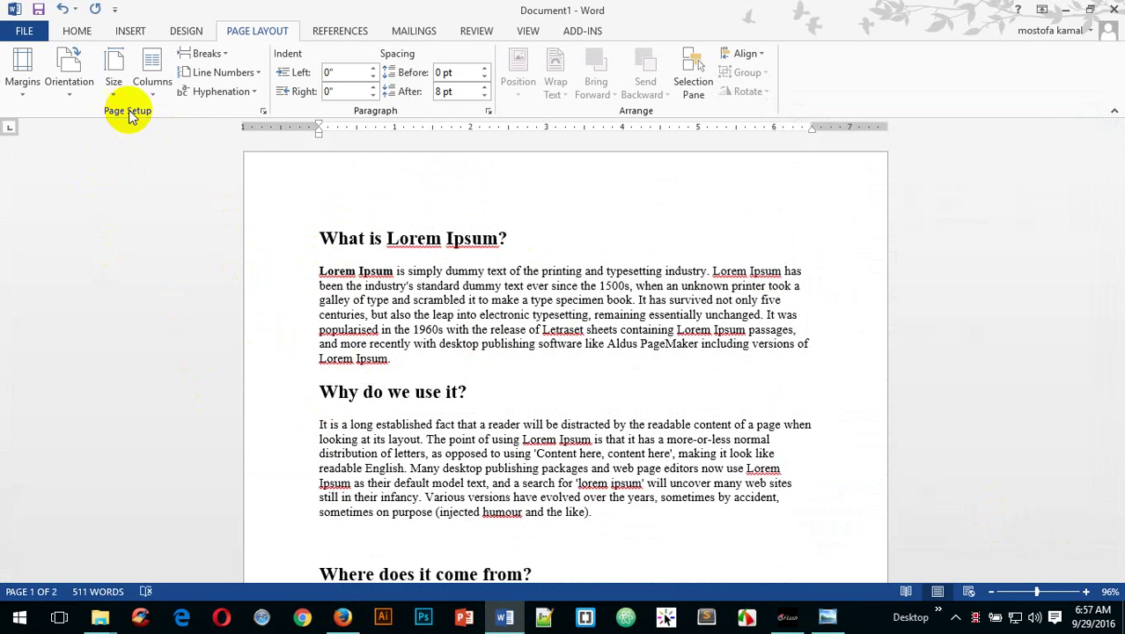
- Set the document's top margin to 0" in the page setup
{"action": "left_click", "coordinate": [262, 111]}
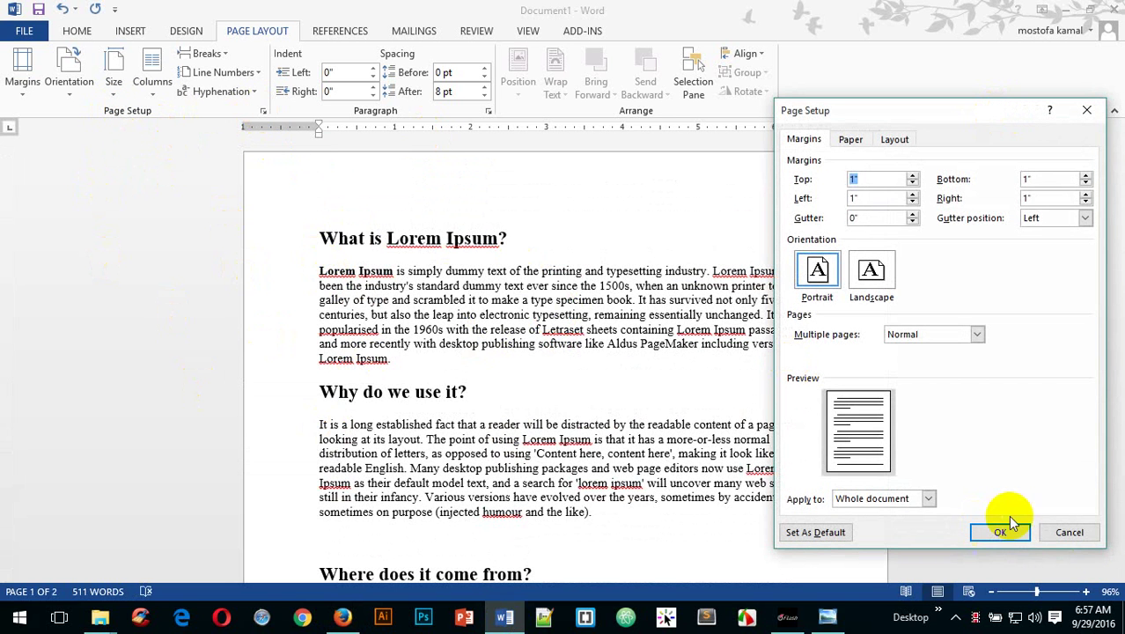
{"action": "left_click", "coordinate": [1070, 532]}
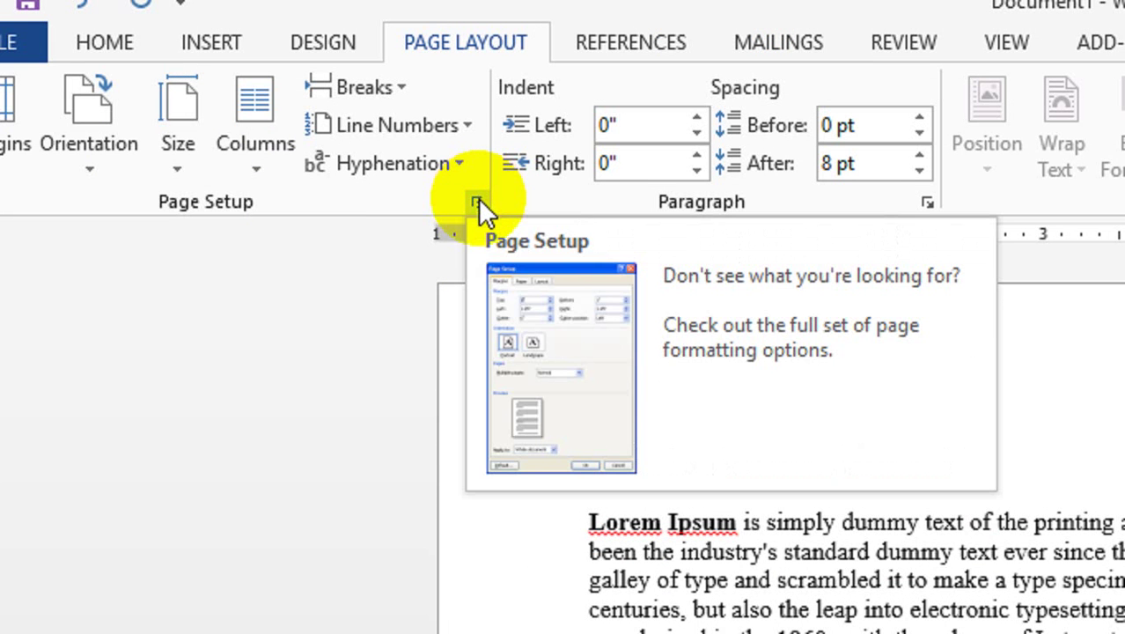
{"action": "left_click", "coordinate": [477, 201]}
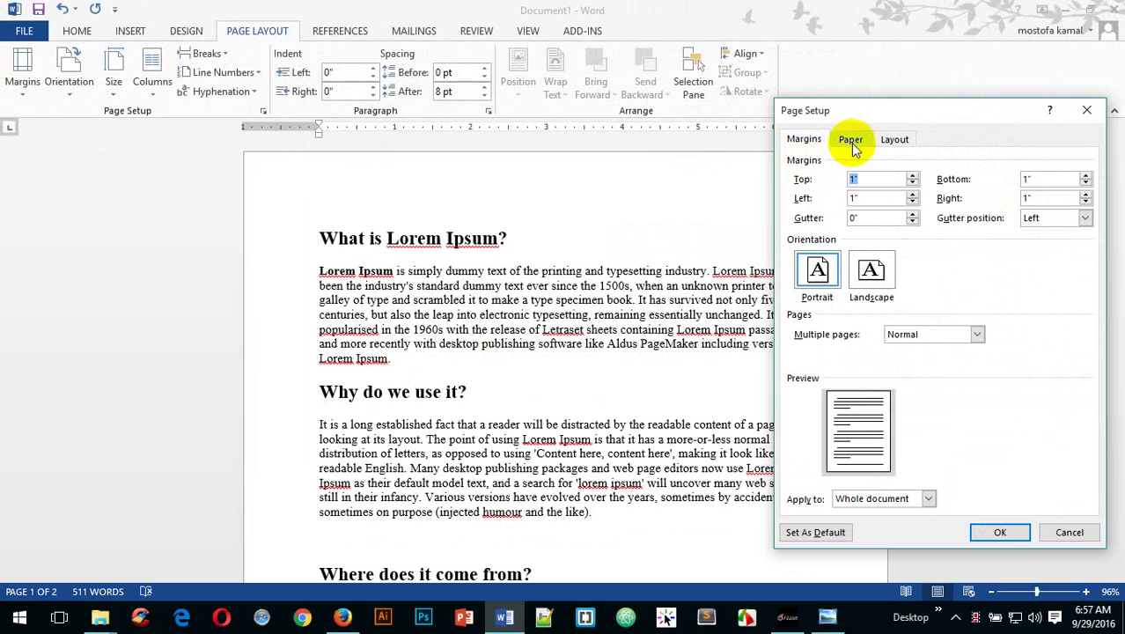
{"action": "left_click_drag", "start_coordinate": [938, 105], "coordinate": [856, 83]}
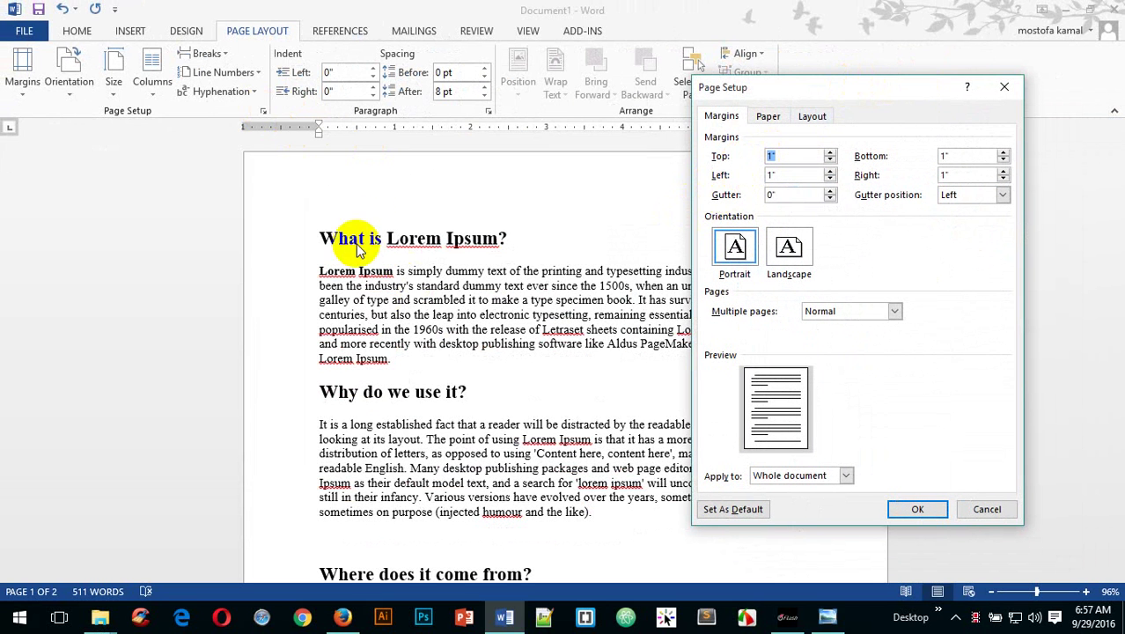
{"action": "left_click", "coordinate": [829, 159]}
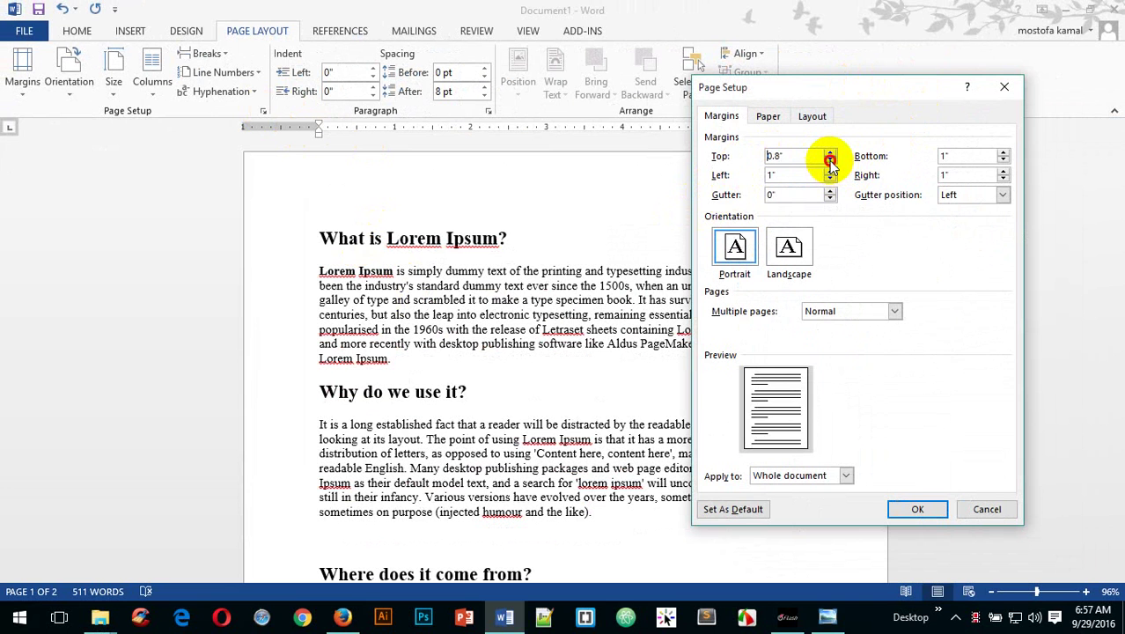
{"action": "left_click", "coordinate": [829, 159]}
{"action": "left_click", "coordinate": [829, 159]}
{"action": "left_click", "coordinate": [829, 160]}
{"action": "left_click", "coordinate": [829, 159]}
{"action": "left_click", "coordinate": [829, 160]}
{"action": "left_click", "coordinate": [829, 159]}
{"action": "left_click", "coordinate": [829, 159]}
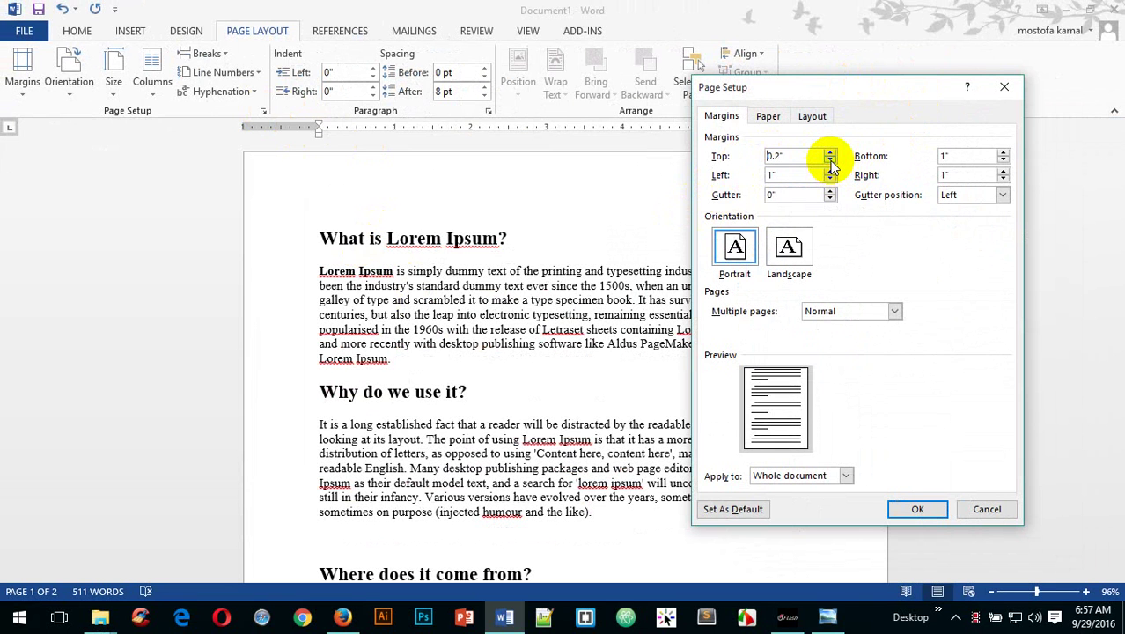
{"action": "left_click", "coordinate": [829, 159]}
{"action": "left_click", "coordinate": [829, 159]}
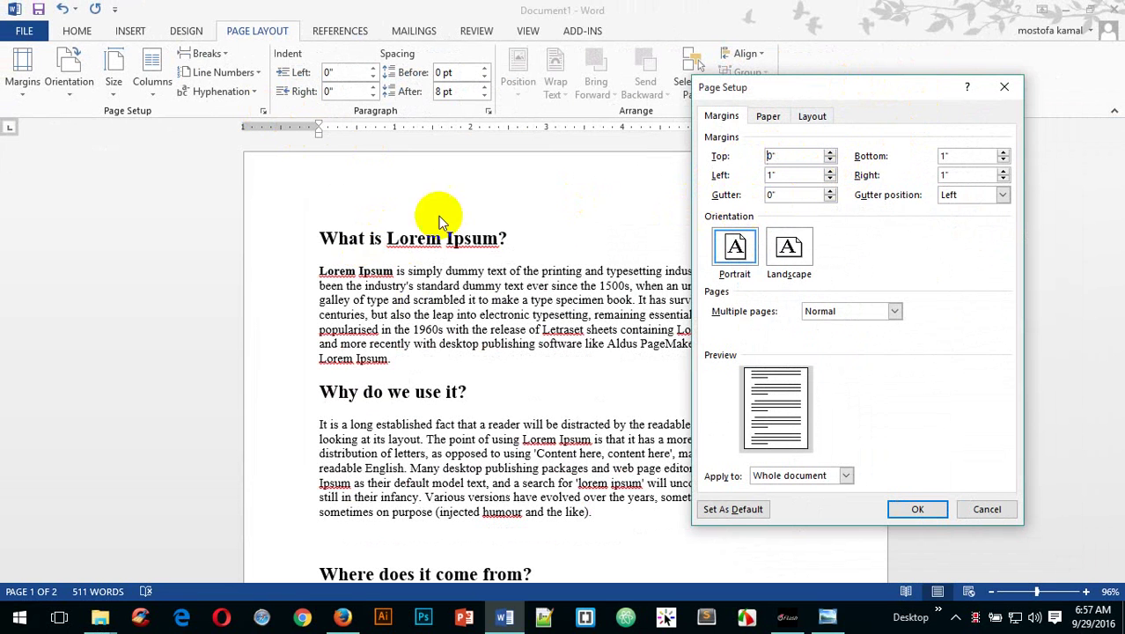
- Set the left margin to 0" and apply the page setup to the whole document
{"action": "left_click", "coordinate": [829, 178]}
{"action": "left_click", "coordinate": [829, 179]}
{"action": "left_click", "coordinate": [829, 179]}
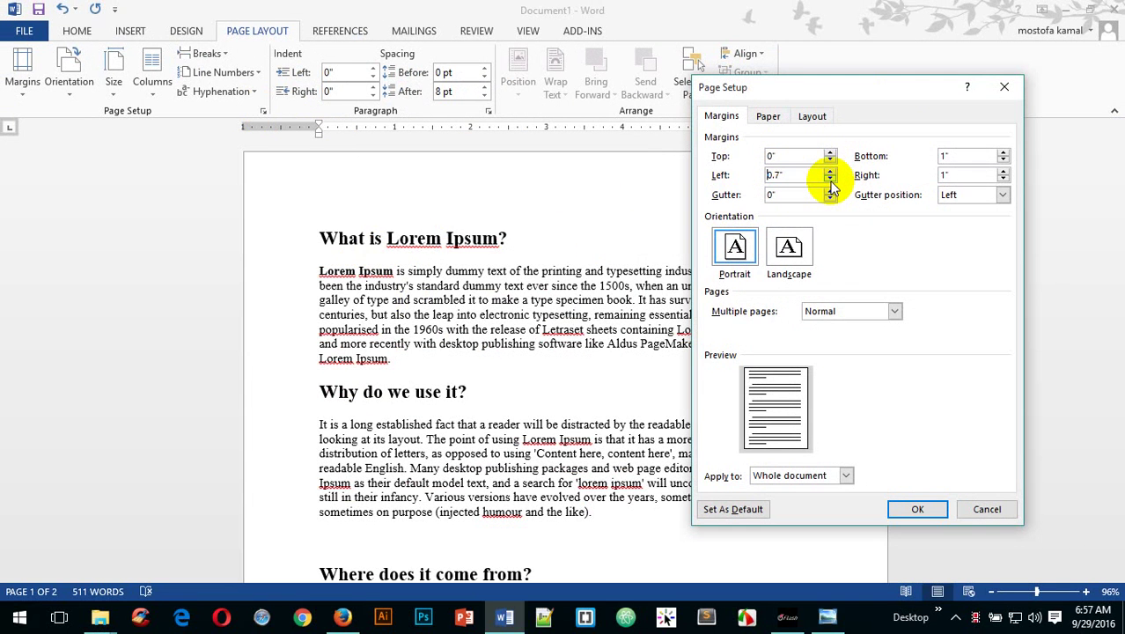
{"action": "left_click", "coordinate": [829, 179]}
{"action": "left_click", "coordinate": [829, 179]}
{"action": "left_click", "coordinate": [829, 179]}
{"action": "left_click", "coordinate": [829, 179]}
{"action": "left_click", "coordinate": [829, 179]}
{"action": "left_click", "coordinate": [829, 179]}
{"action": "left_click", "coordinate": [829, 178]}
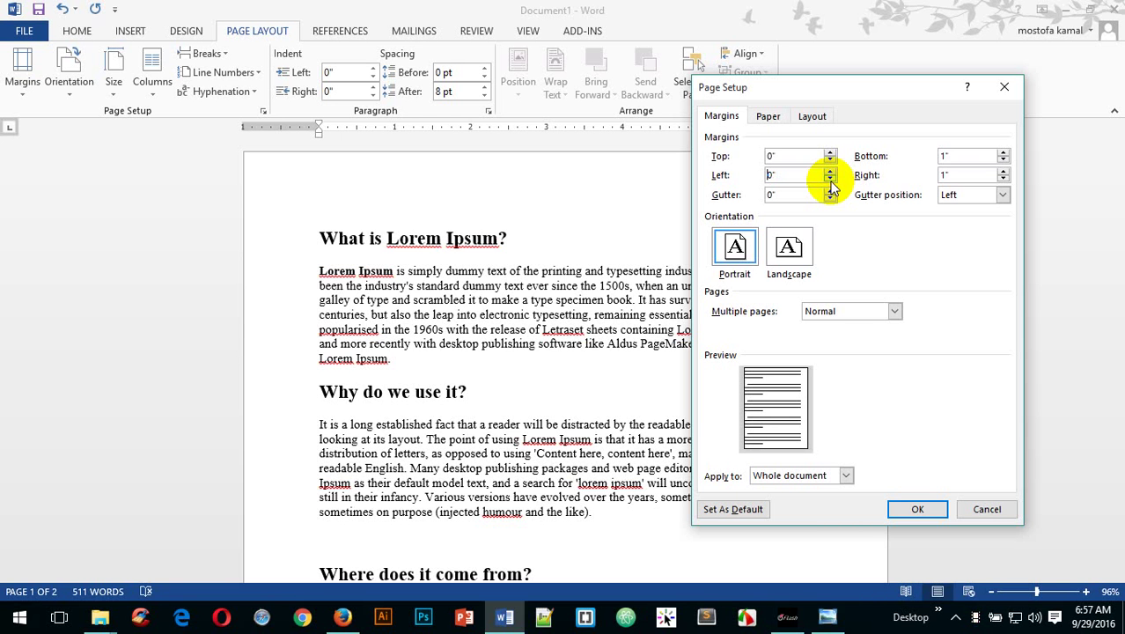
{"action": "left_click", "coordinate": [917, 508]}
{"action": "scroll", "coordinate": [359, 327], "scroll_direction": "up", "scroll_amount": 6}
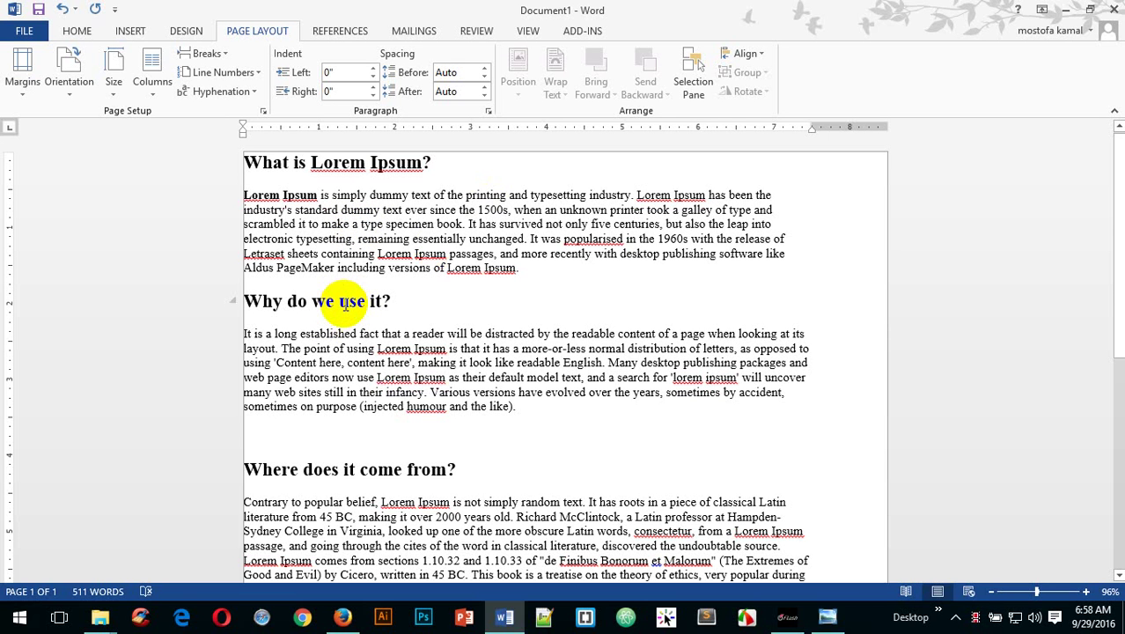
- Undo the last page margin change
{"action": "key", "text": "ctrl+z"}
{"action": "scroll", "coordinate": [376, 290], "scroll_direction": "up", "scroll_amount": 8}
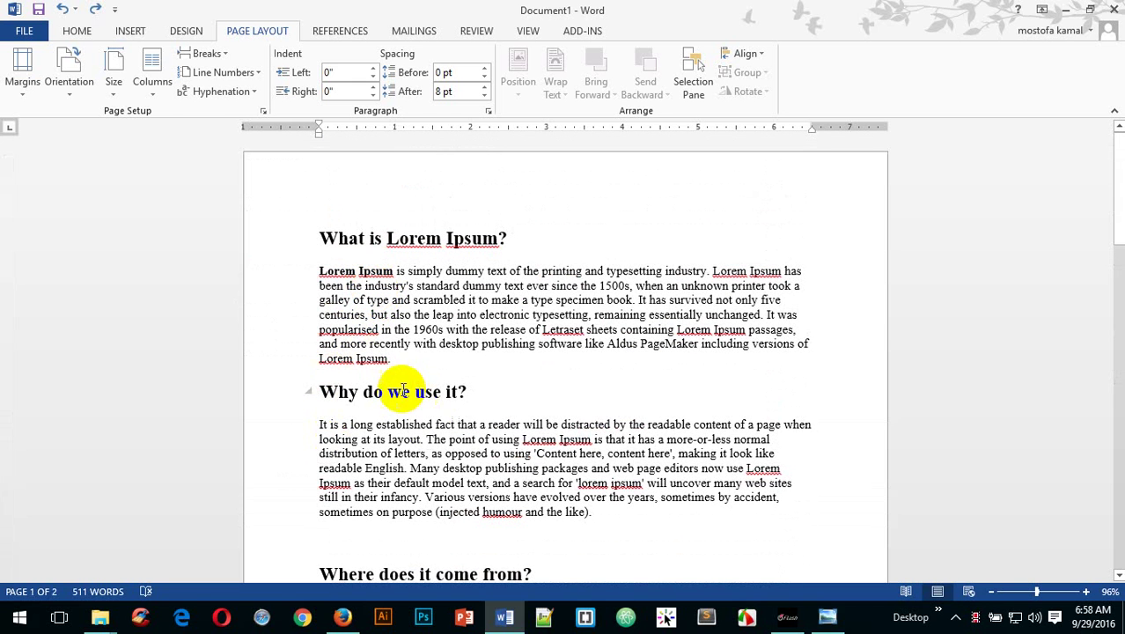
- Set both the bottom and right margins to .5 in the page setup
{"action": "left_click", "coordinate": [262, 112]}
{"action": "left_click_drag", "start_coordinate": [858, 88], "coordinate": [908, 109]}
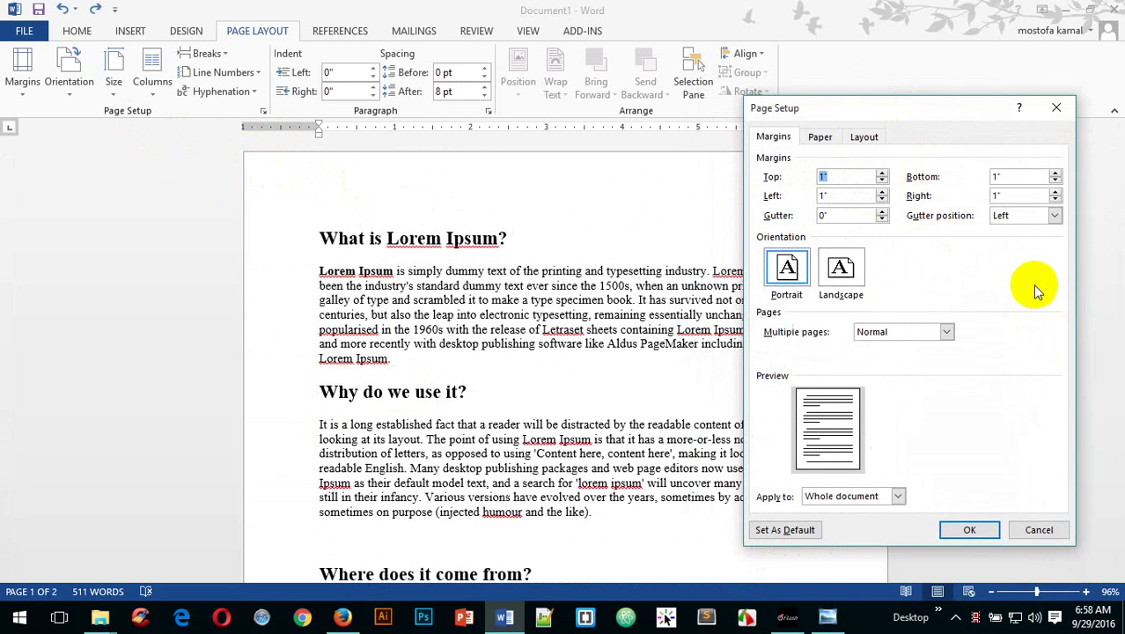
{"action": "left_click_drag", "start_coordinate": [942, 106], "coordinate": [606, 142]}
{"action": "double_click", "coordinate": [659, 213]}
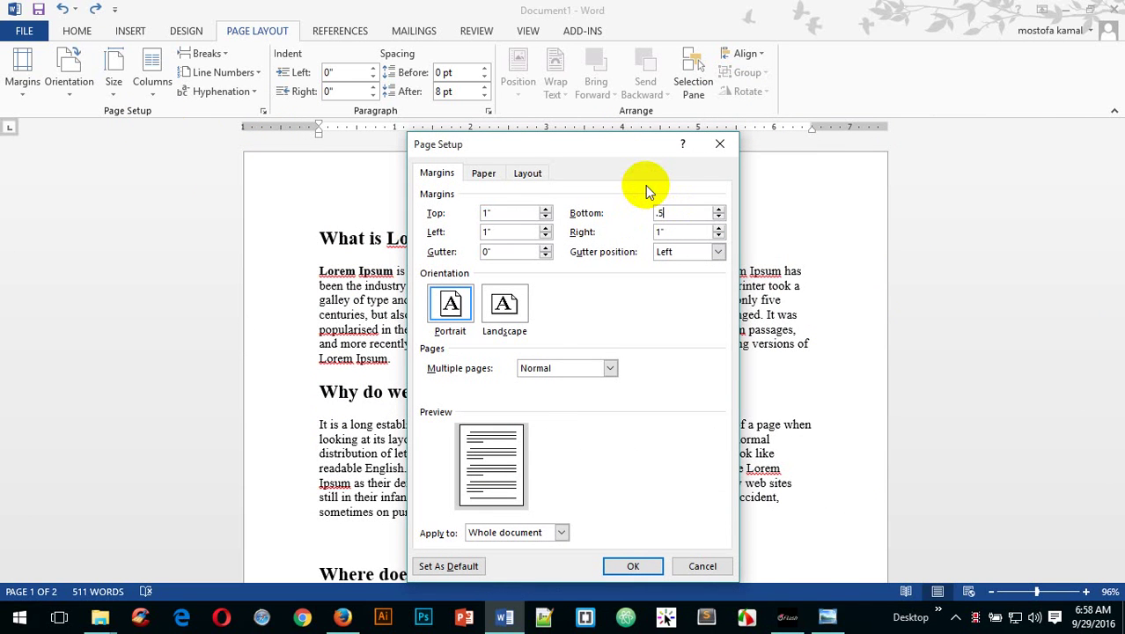
{"action": "type", "text": ".5"}
{"action": "double_click", "coordinate": [664, 231]}
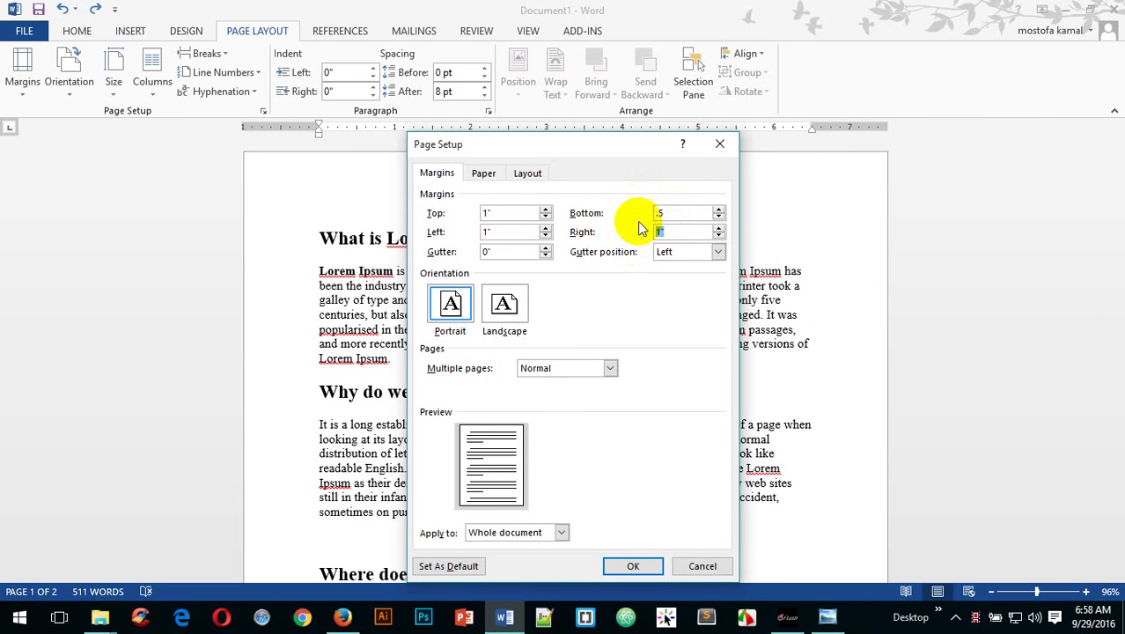
{"action": "type", "text": ".5"}
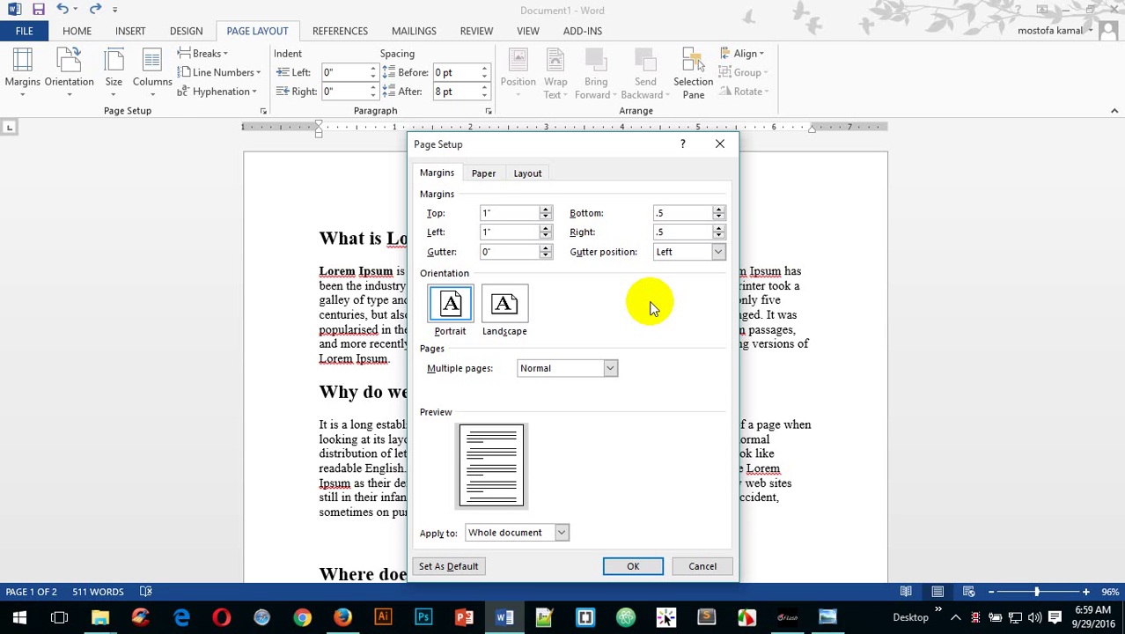
- Check the gutter position options, and apply the page setup to the whole document with a bottom margin of 1
{"action": "left_click", "coordinate": [718, 252]}
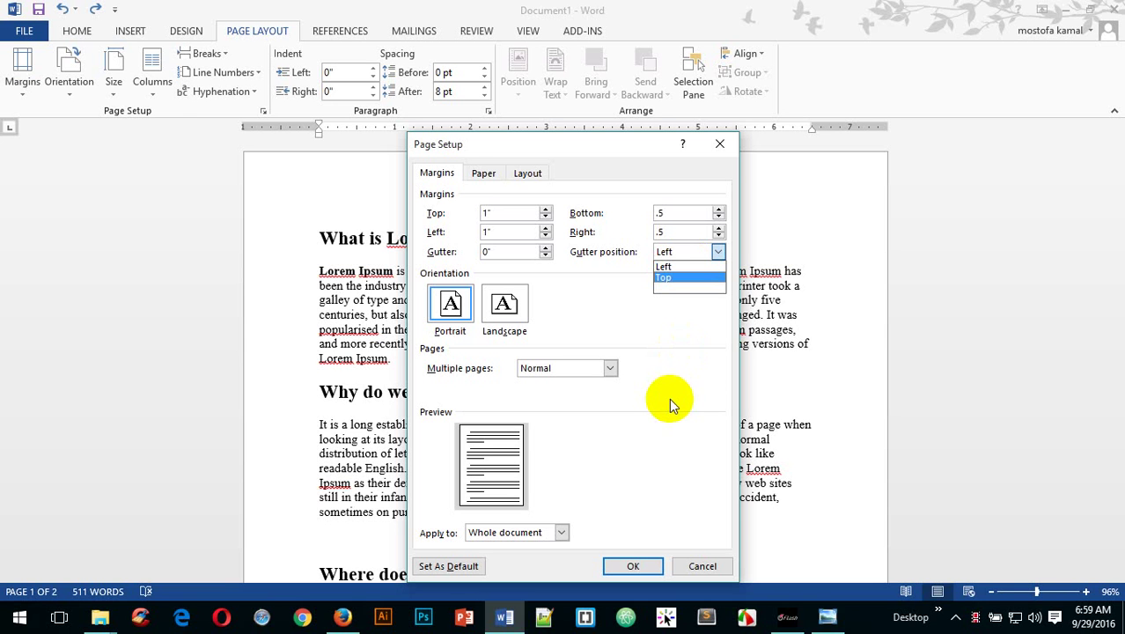
{"action": "left_click", "coordinate": [677, 333]}
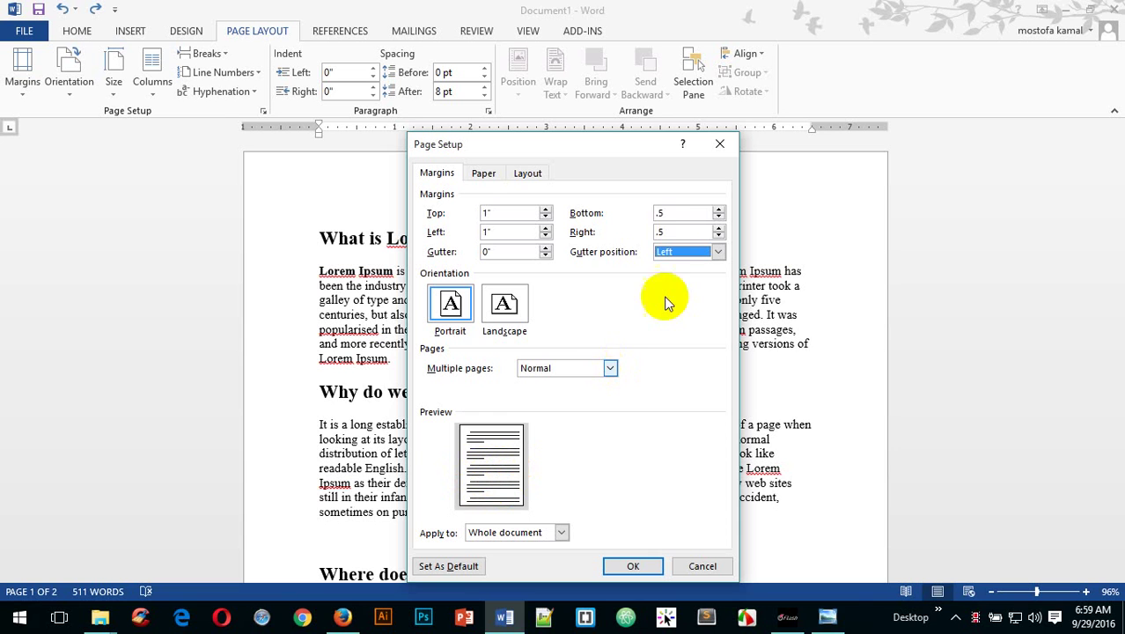
{"action": "left_click_drag", "start_coordinate": [669, 216], "coordinate": [641, 207]}
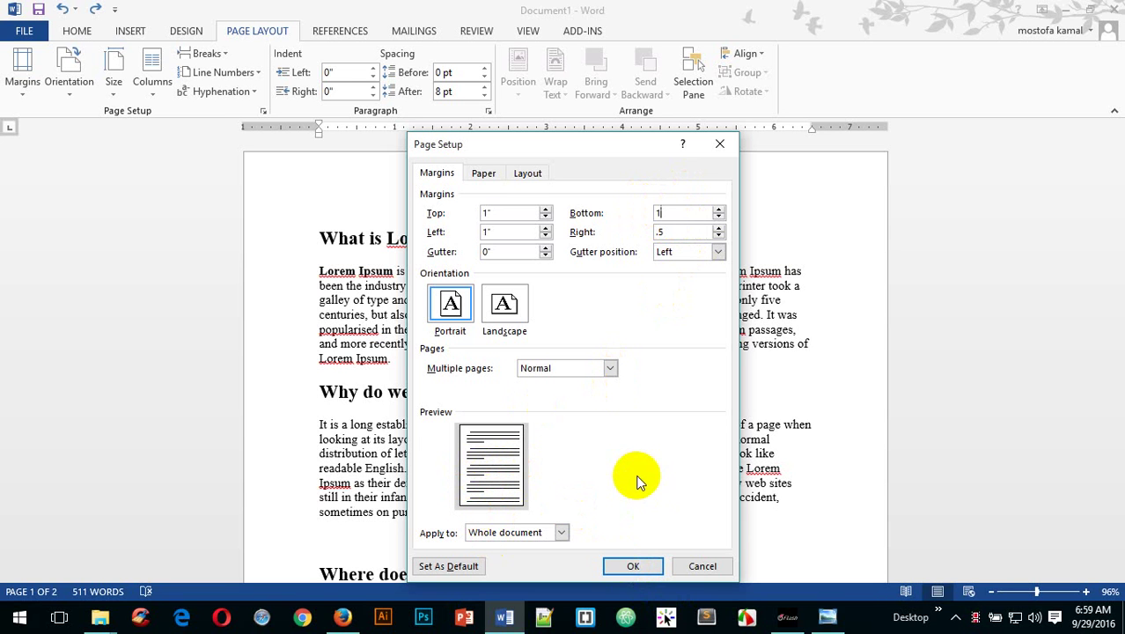
{"action": "left_click", "coordinate": [634, 564]}
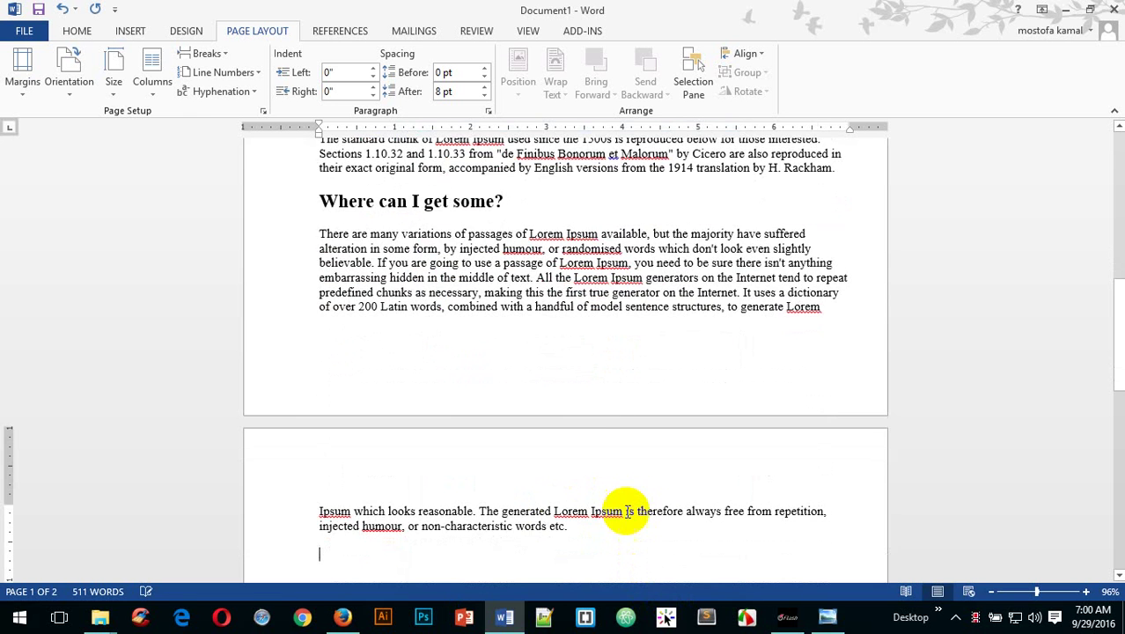
- Examine how the text flows across both pages, including the lines that run over onto the second page
{"action": "scroll", "coordinate": [547, 371], "scroll_direction": "down", "scroll_amount": 7}
{"action": "scroll", "coordinate": [539, 407], "scroll_direction": "up", "scroll_amount": 5}
{"action": "scroll", "coordinate": [454, 454], "scroll_direction": "up", "scroll_amount": 5}
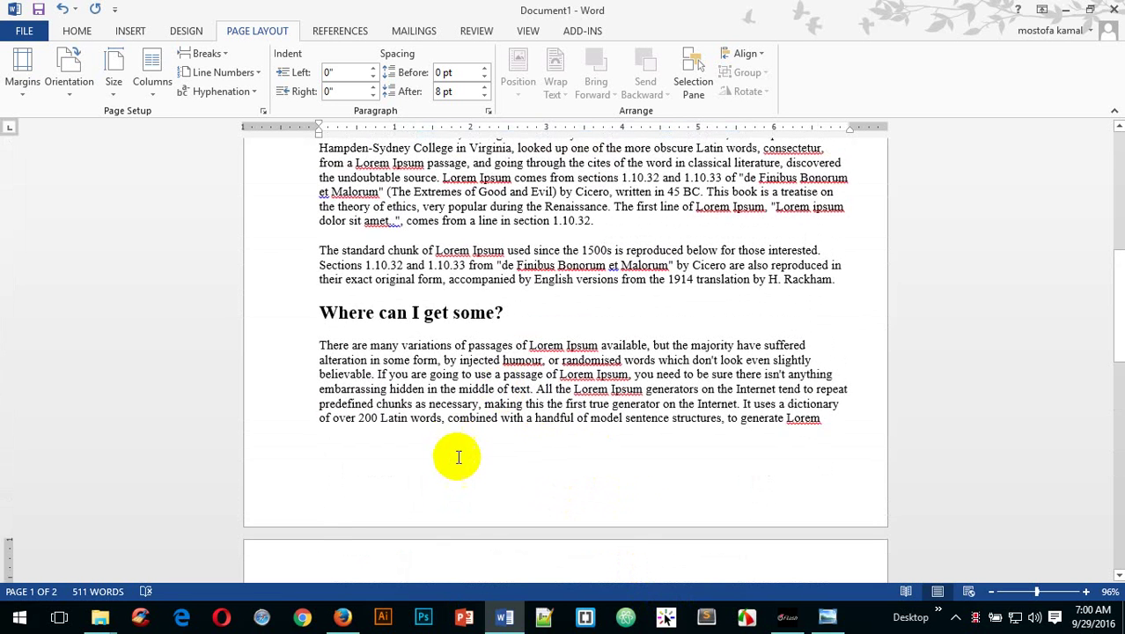
{"action": "left_click", "coordinate": [459, 462]}
{"action": "scroll", "coordinate": [639, 434], "scroll_direction": "down", "scroll_amount": 6}
{"action": "left_click_drag", "start_coordinate": [519, 344], "coordinate": [246, 332]}
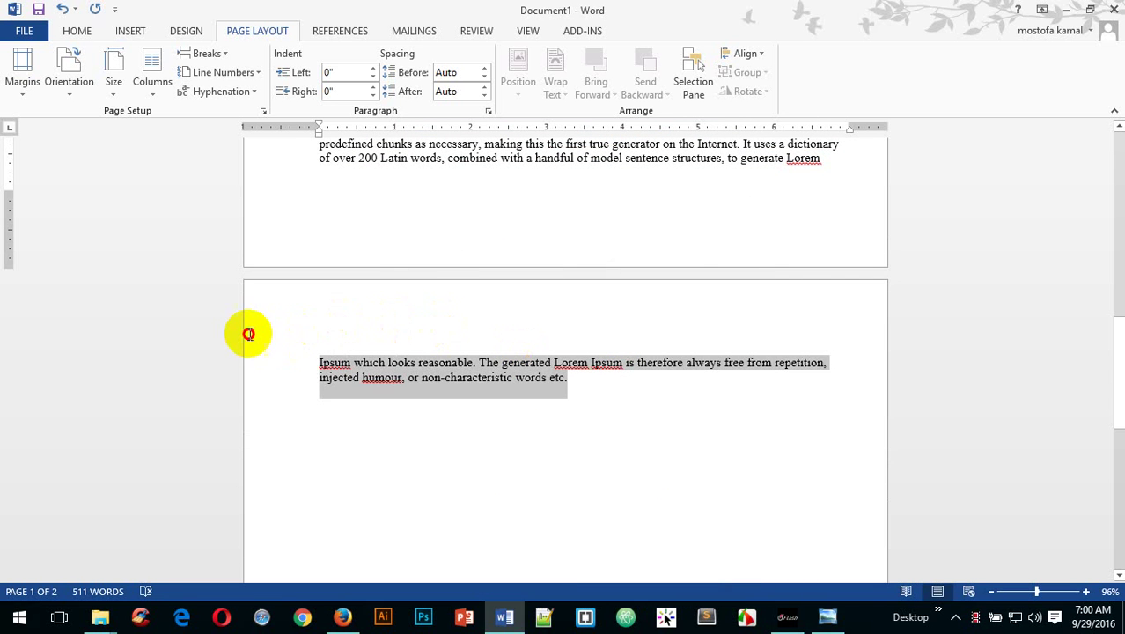
{"action": "scroll", "coordinate": [642, 546], "scroll_direction": "up", "scroll_amount": 3}
{"action": "scroll", "coordinate": [650, 551], "scroll_direction": "down", "scroll_amount": 2}
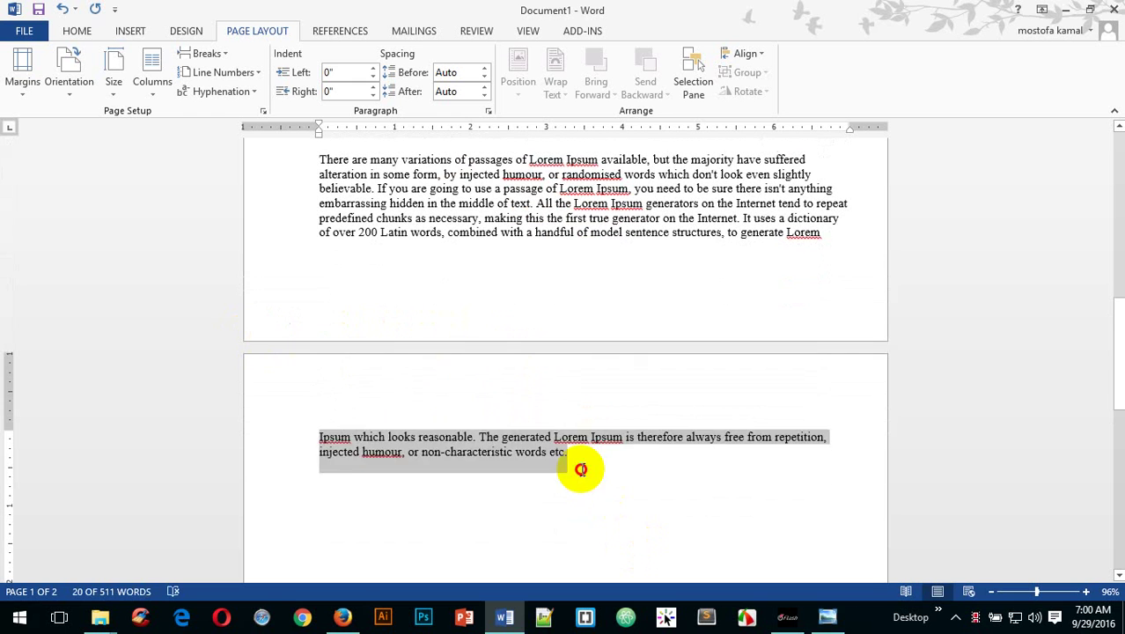
{"action": "left_click_drag", "start_coordinate": [574, 450], "coordinate": [278, 431]}
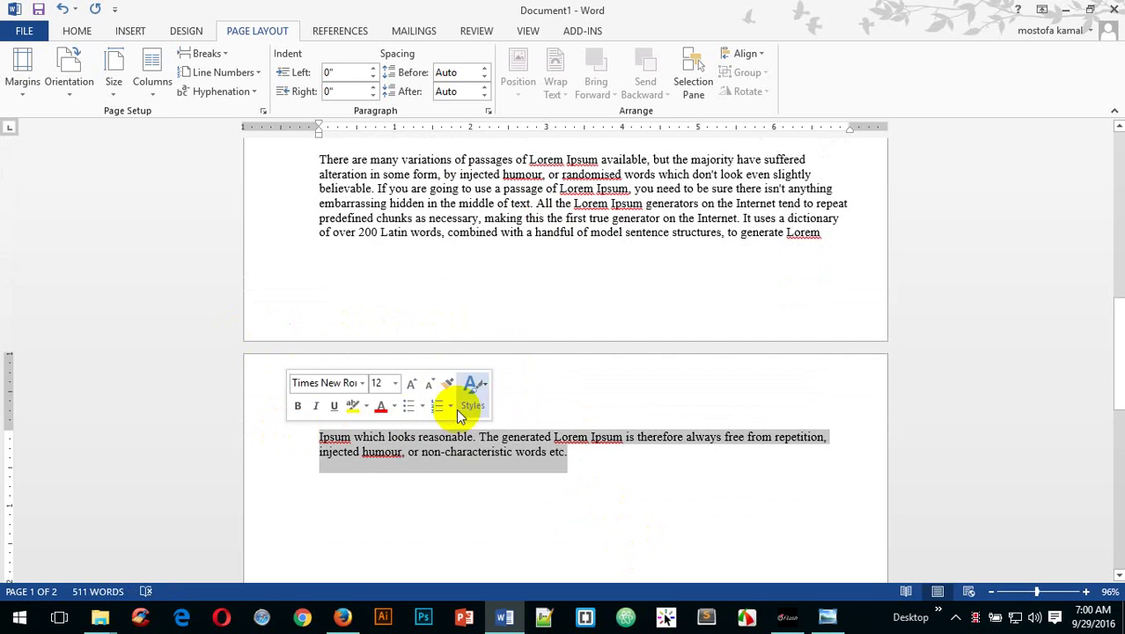
{"action": "left_click", "coordinate": [674, 436]}
{"action": "scroll", "coordinate": [628, 475], "scroll_direction": "down", "scroll_amount": 3}
{"action": "scroll", "coordinate": [628, 475], "scroll_direction": "down", "scroll_amount": 2}
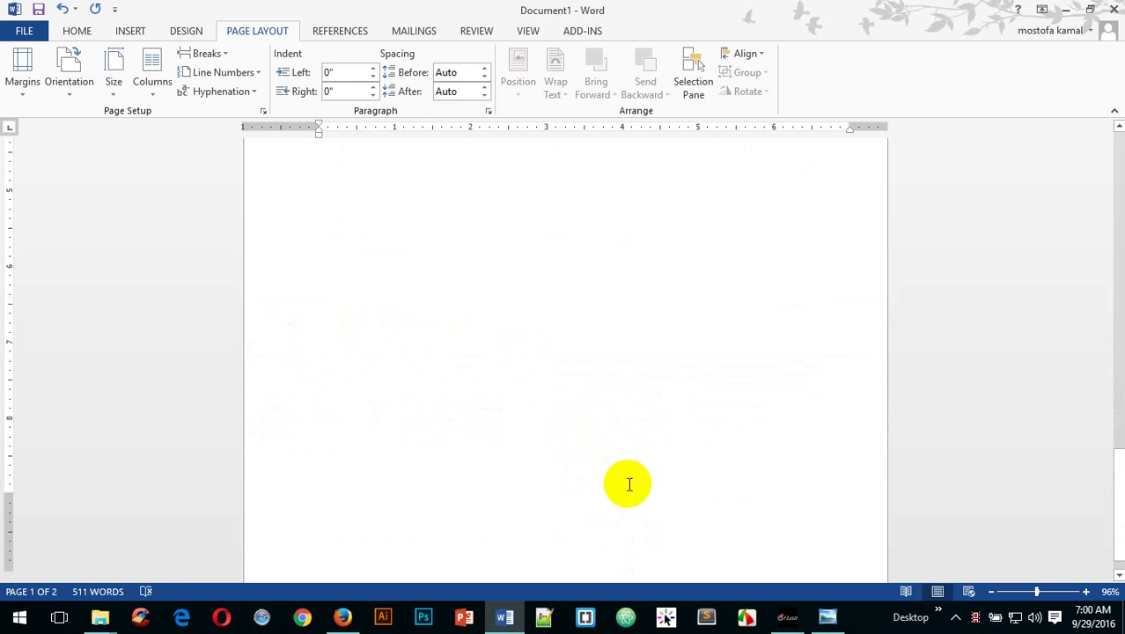
{"action": "scroll", "coordinate": [628, 480], "scroll_direction": "up", "scroll_amount": 5}
{"action": "scroll", "coordinate": [628, 483], "scroll_direction": "up", "scroll_amount": 5}
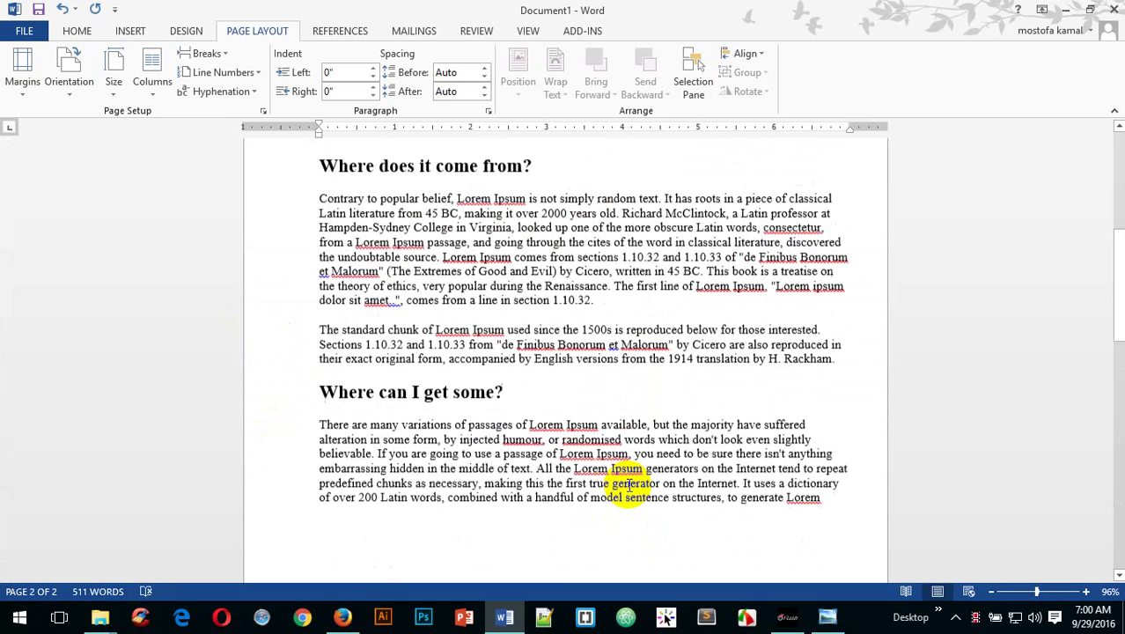
- Set the bottom margin to .5 and apply the page setup to the whole document
{"action": "scroll", "coordinate": [633, 489], "scroll_direction": "down", "scroll_amount": 5}
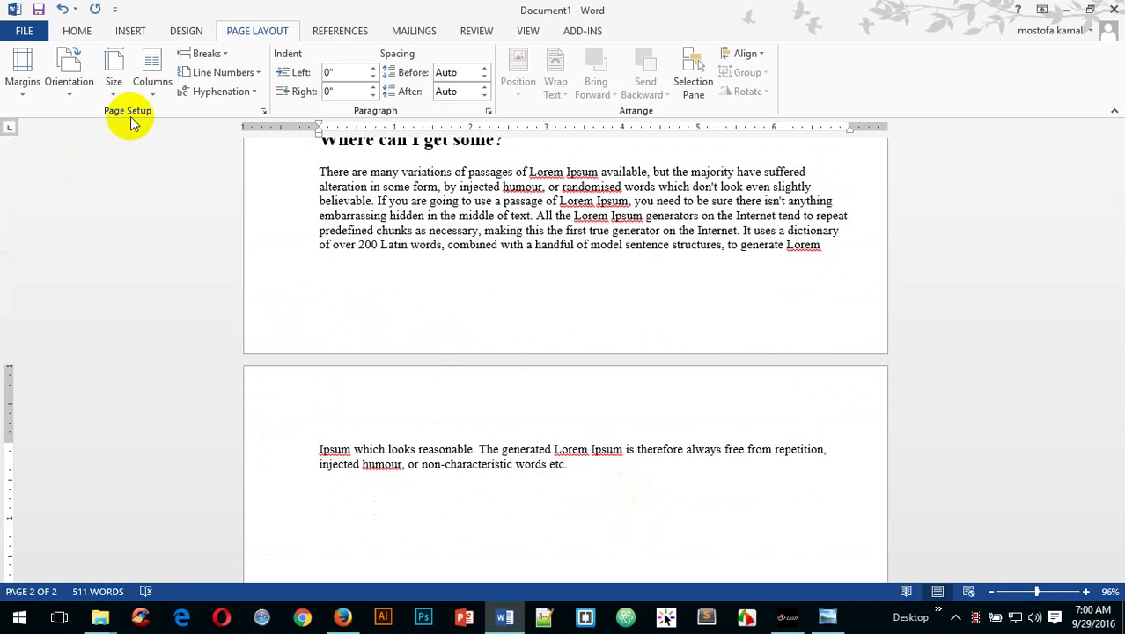
{"action": "left_click", "coordinate": [262, 110]}
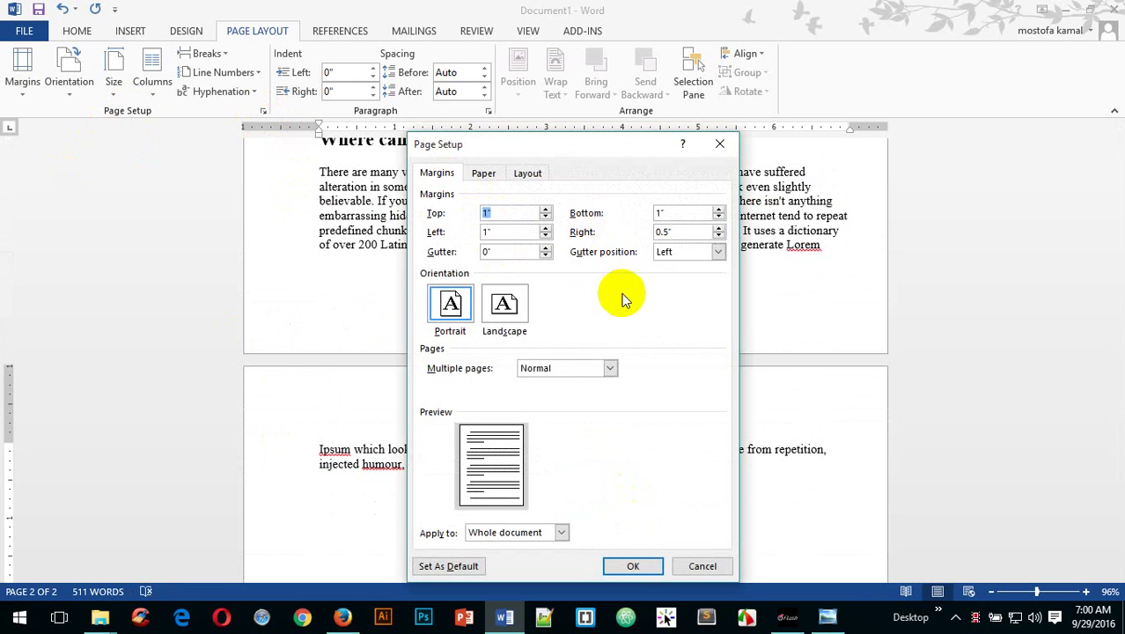
{"action": "left_click", "coordinate": [667, 212]}
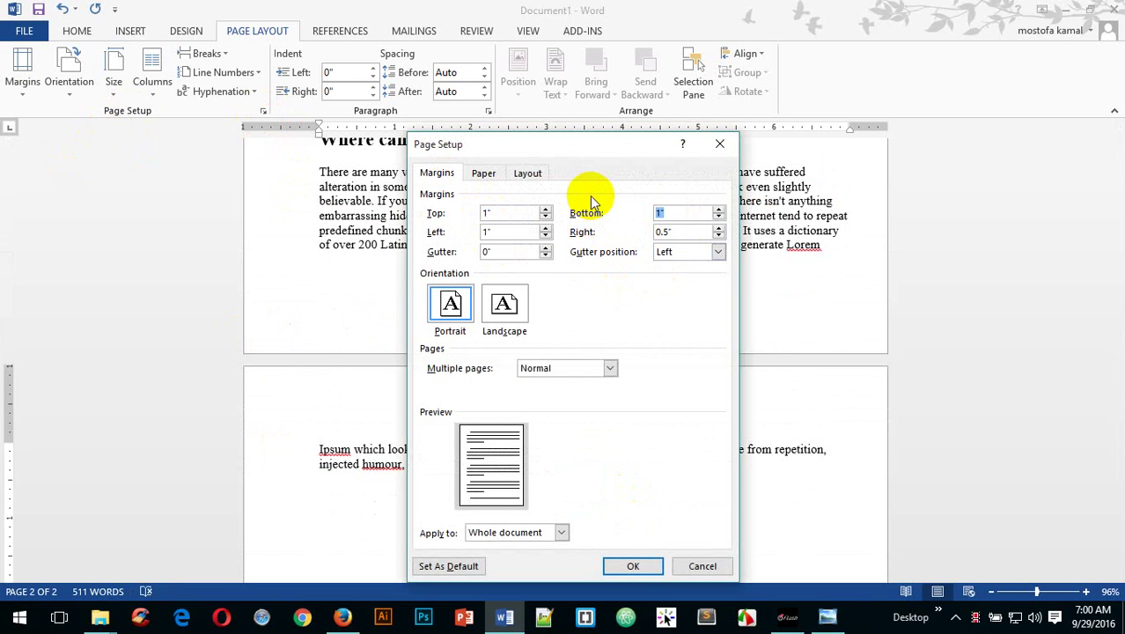
{"action": "type", "text": ".5"}
{"action": "left_click", "coordinate": [632, 565]}
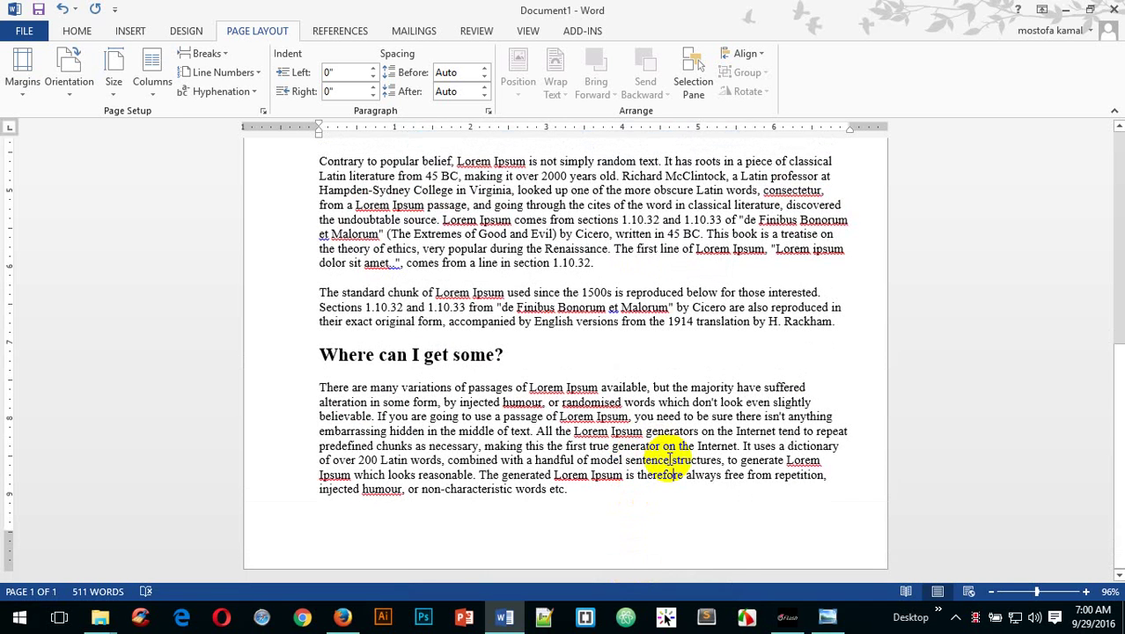
{"action": "scroll", "coordinate": [671, 460], "scroll_direction": "up", "scroll_amount": 10}
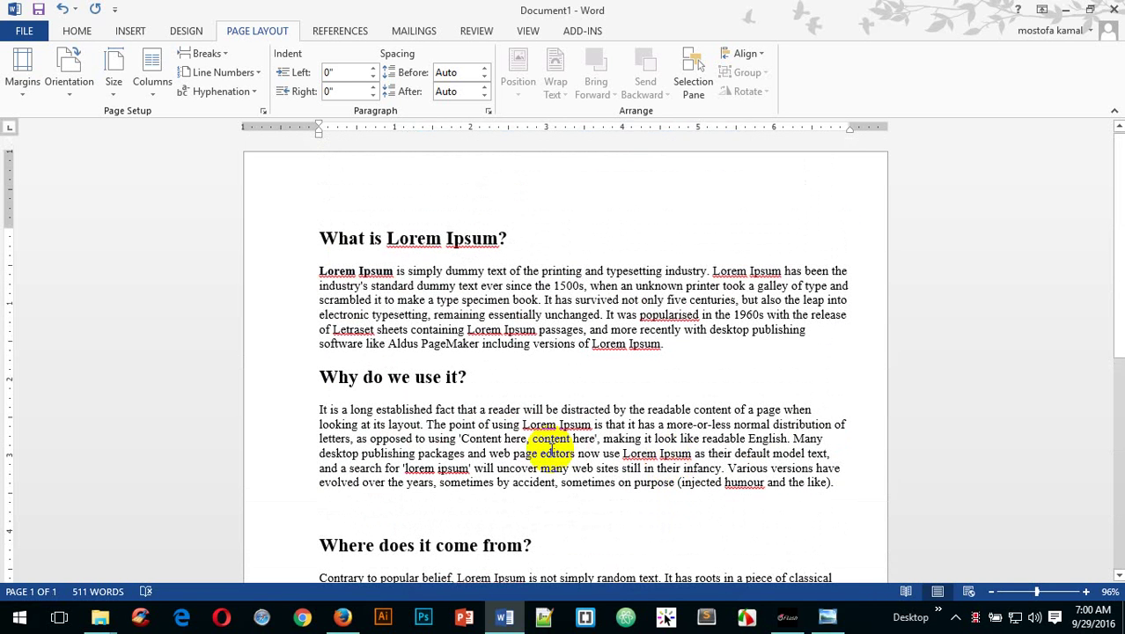
- Open the paper settings of the page setup and check the paper size options, keeping Letter selected
{"action": "left_click", "coordinate": [263, 111]}
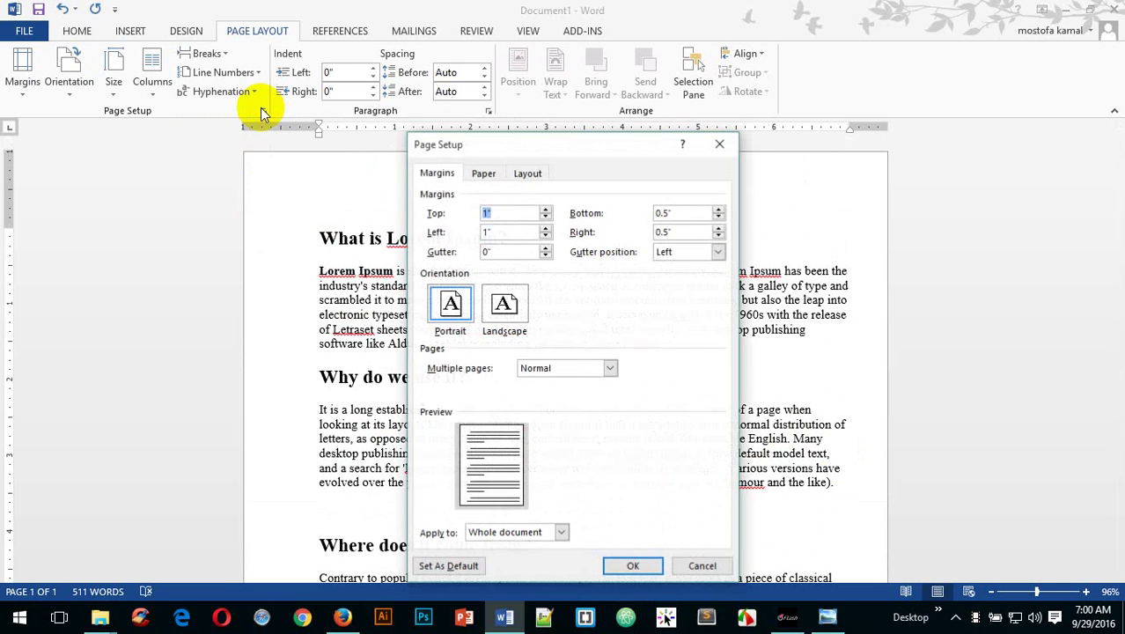
{"action": "left_click", "coordinate": [483, 173]}
{"action": "left_click_drag", "start_coordinate": [533, 141], "coordinate": [794, 92]}
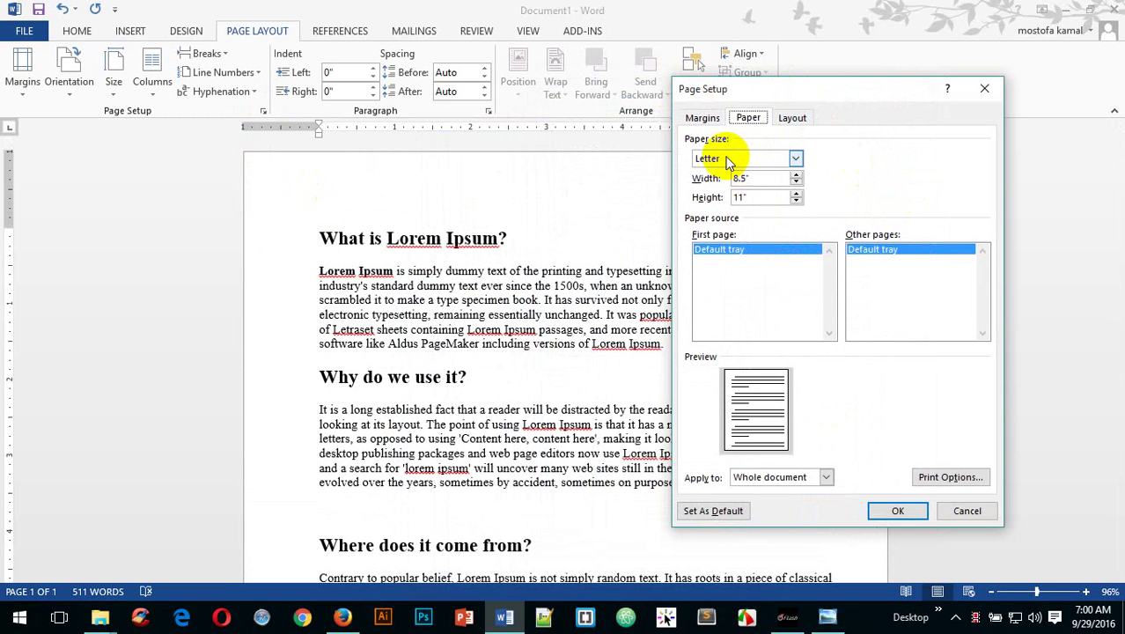
{"action": "left_click", "coordinate": [795, 161]}
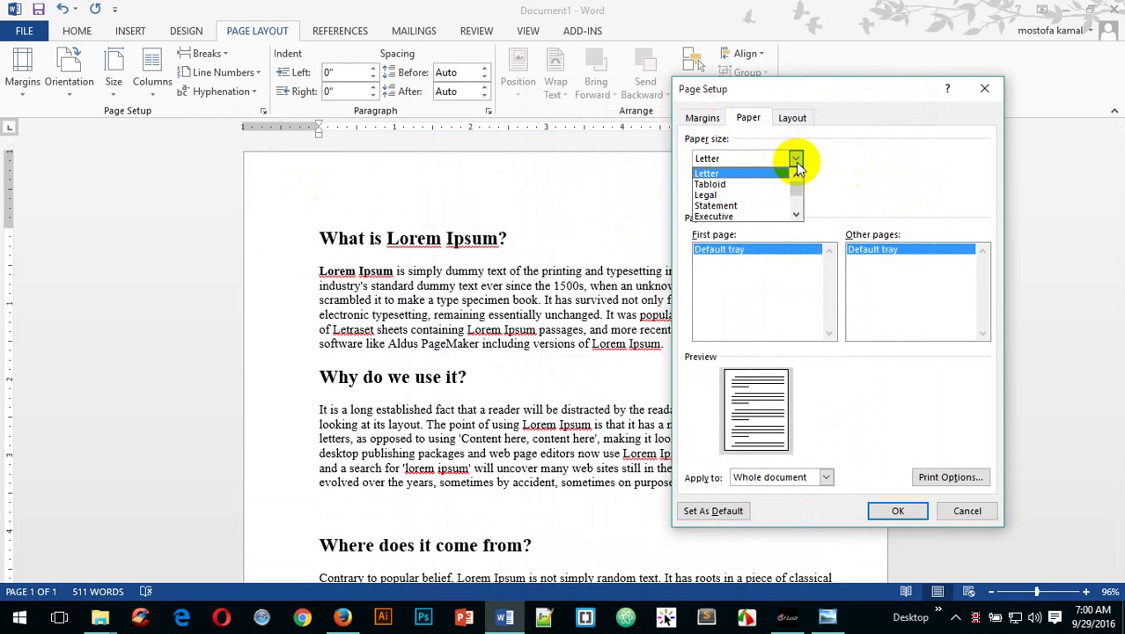
{"action": "left_click", "coordinate": [750, 172]}
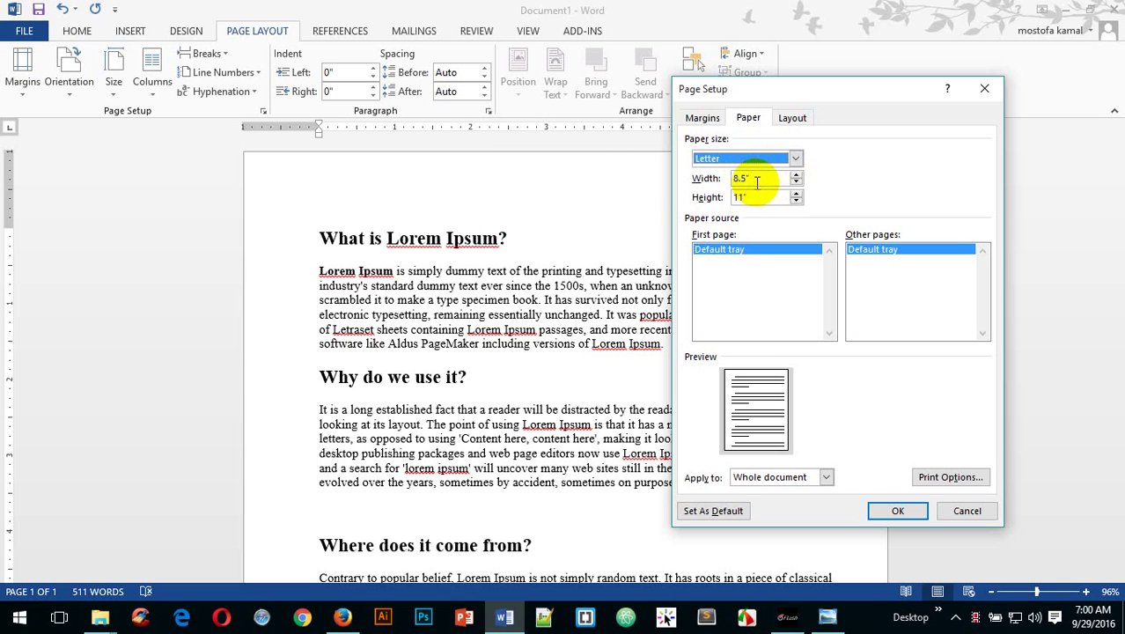
- Set a custom paper size 8.25 wide and 11.69 high, apply it to the whole document, and look over the page
{"action": "left_click_drag", "start_coordinate": [750, 179], "coordinate": [734, 179]}
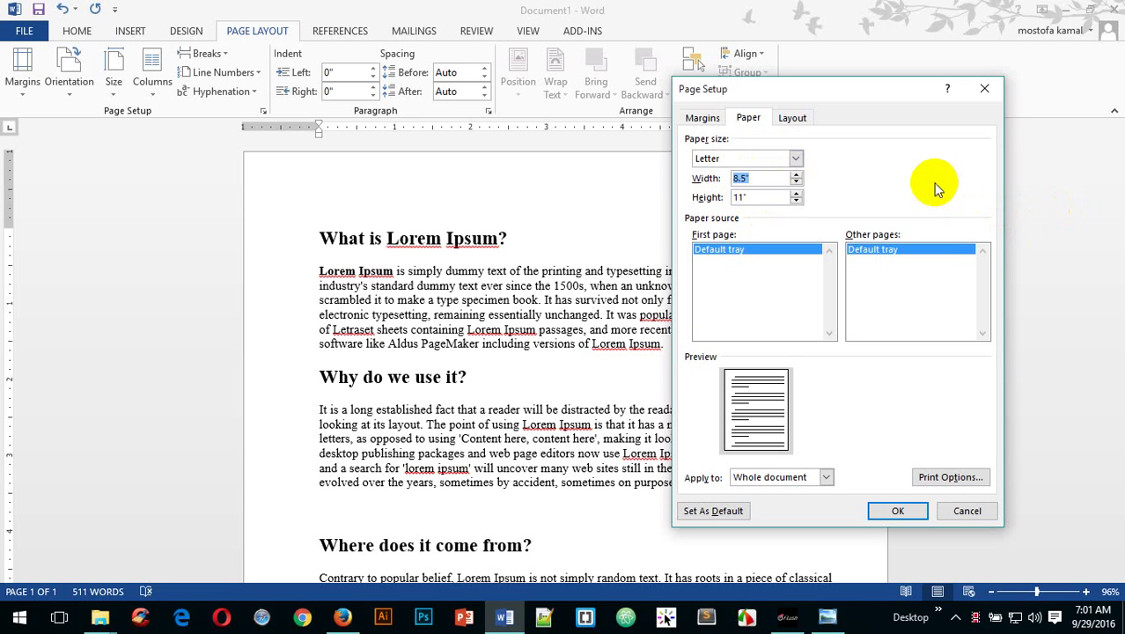
{"action": "type", "text": "8.25"}
{"action": "key", "text": "Tab"}
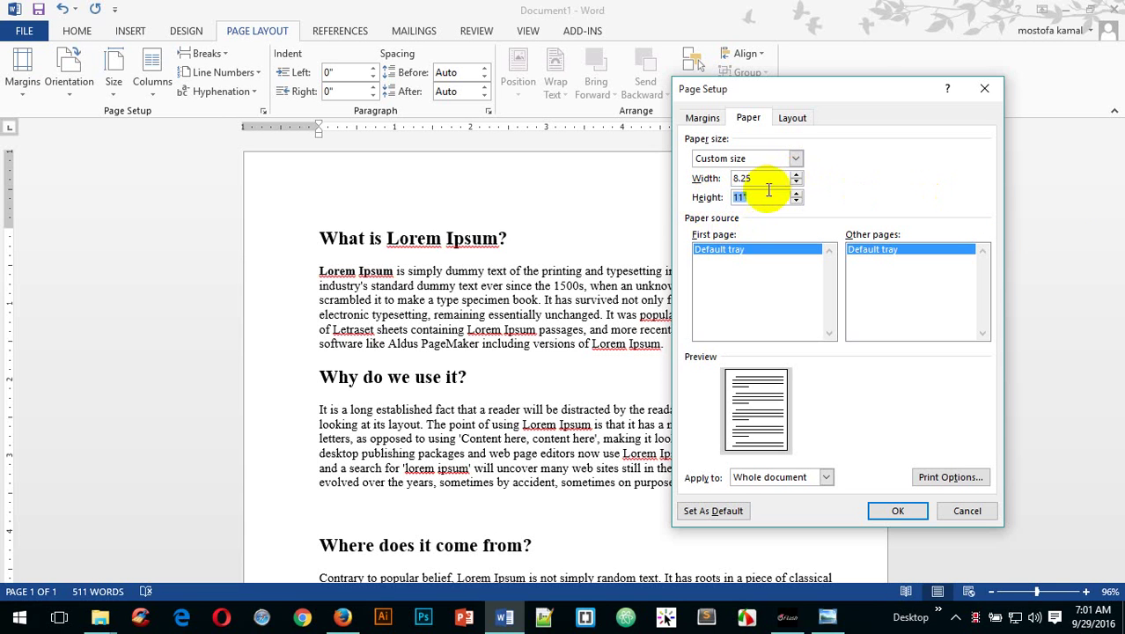
{"action": "left_click", "coordinate": [753, 198]}
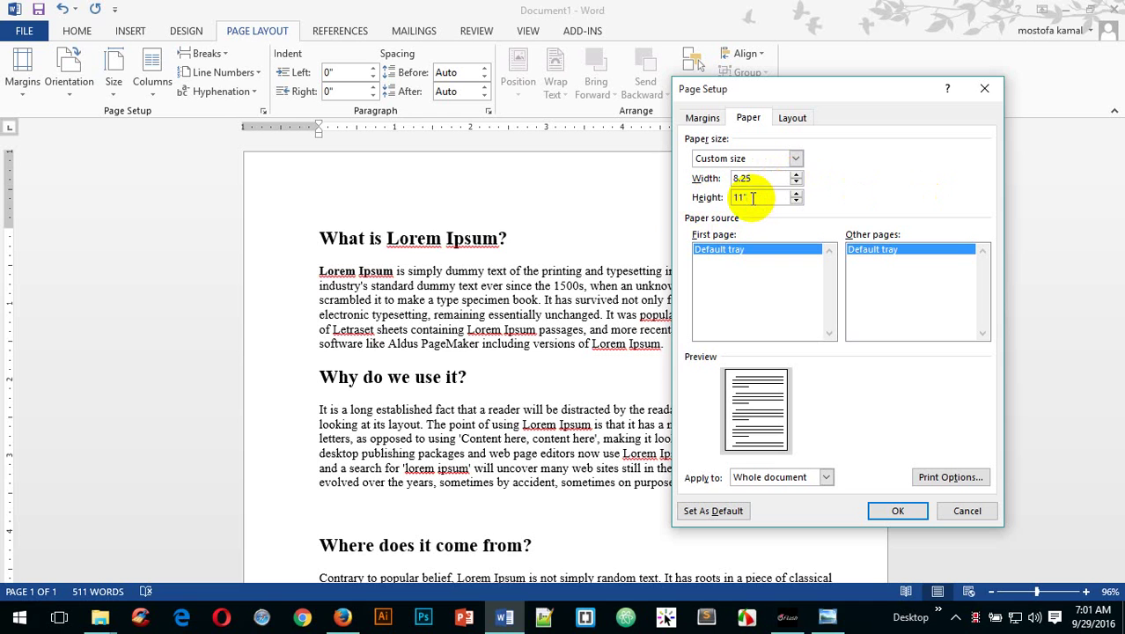
{"action": "key", "text": "BackSpace"}
{"action": "type", "text": ".69"}
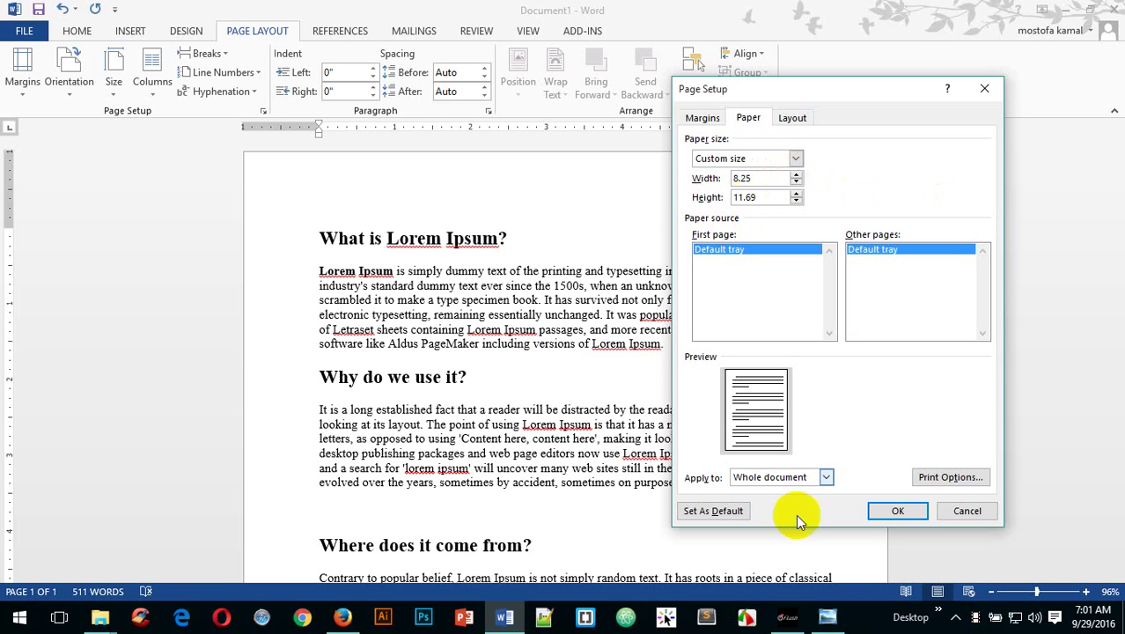
{"action": "left_click", "coordinate": [891, 510]}
{"action": "scroll", "coordinate": [889, 510], "scroll_direction": "down", "scroll_amount": 10}
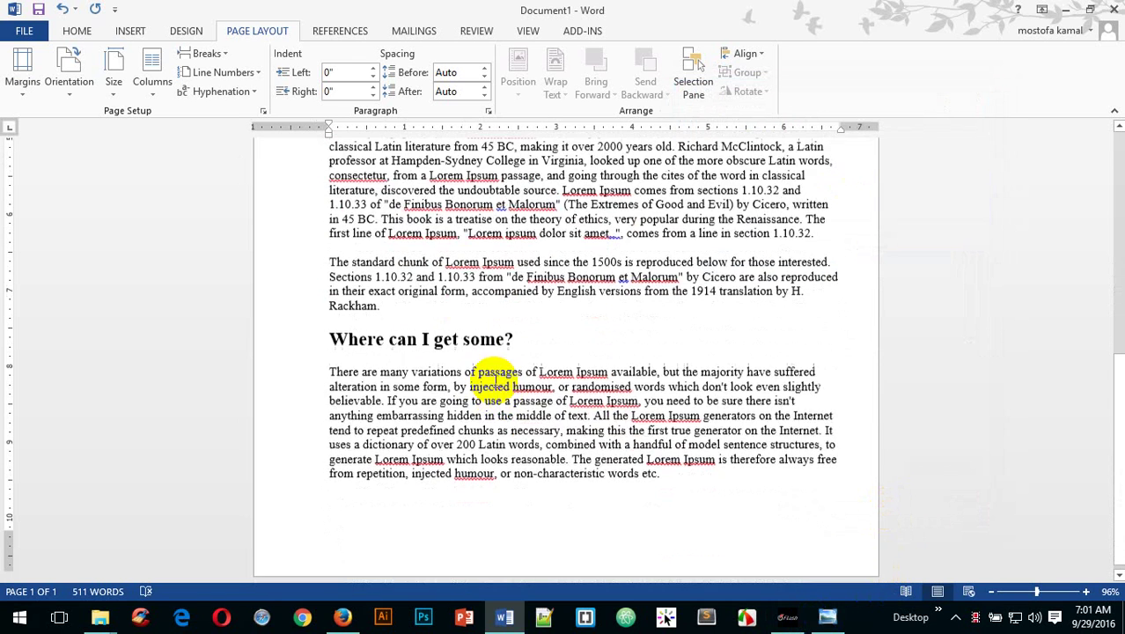
{"action": "scroll", "coordinate": [552, 423], "scroll_direction": "up", "scroll_amount": 10}
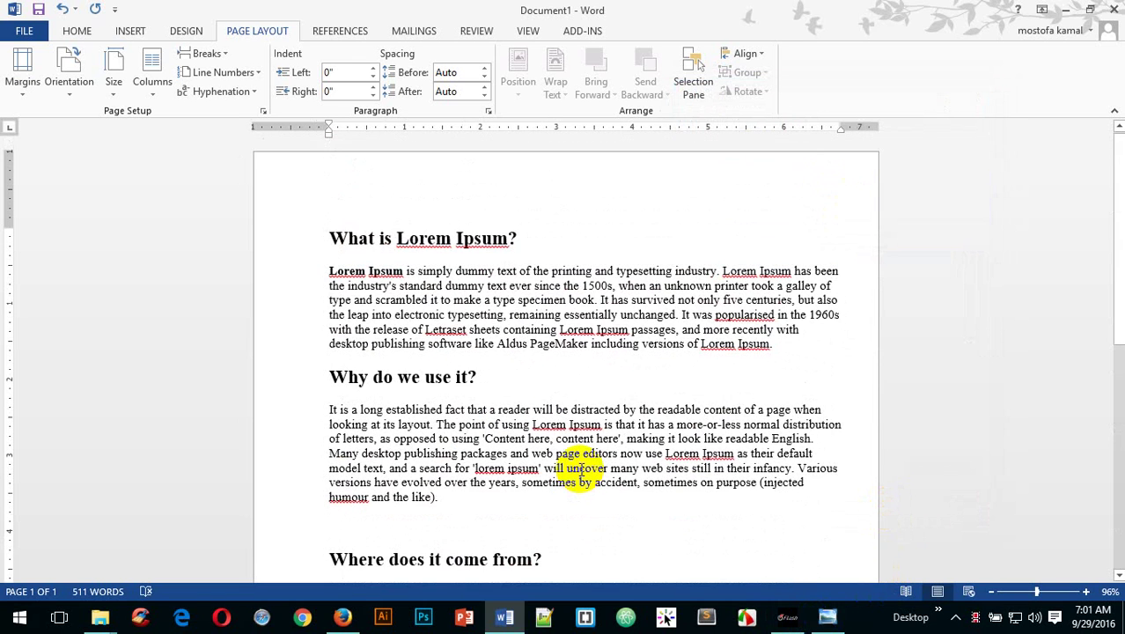
- Review the page setup's layout settings, checking the available section start and vertical alignment options
{"action": "left_click", "coordinate": [262, 109]}
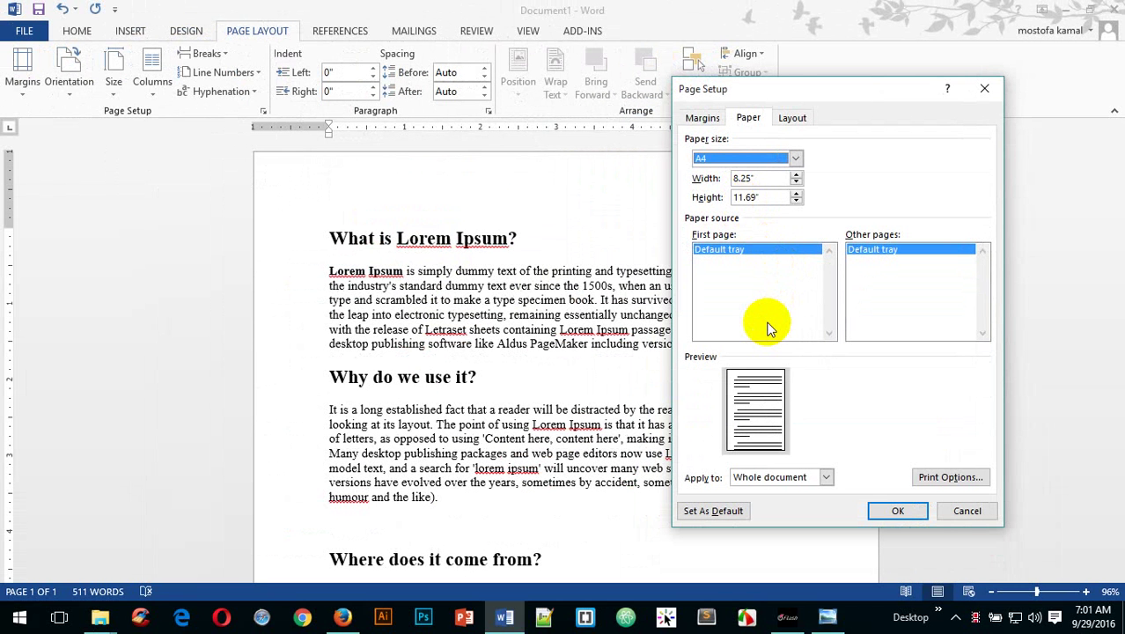
{"action": "left_click", "coordinate": [789, 120]}
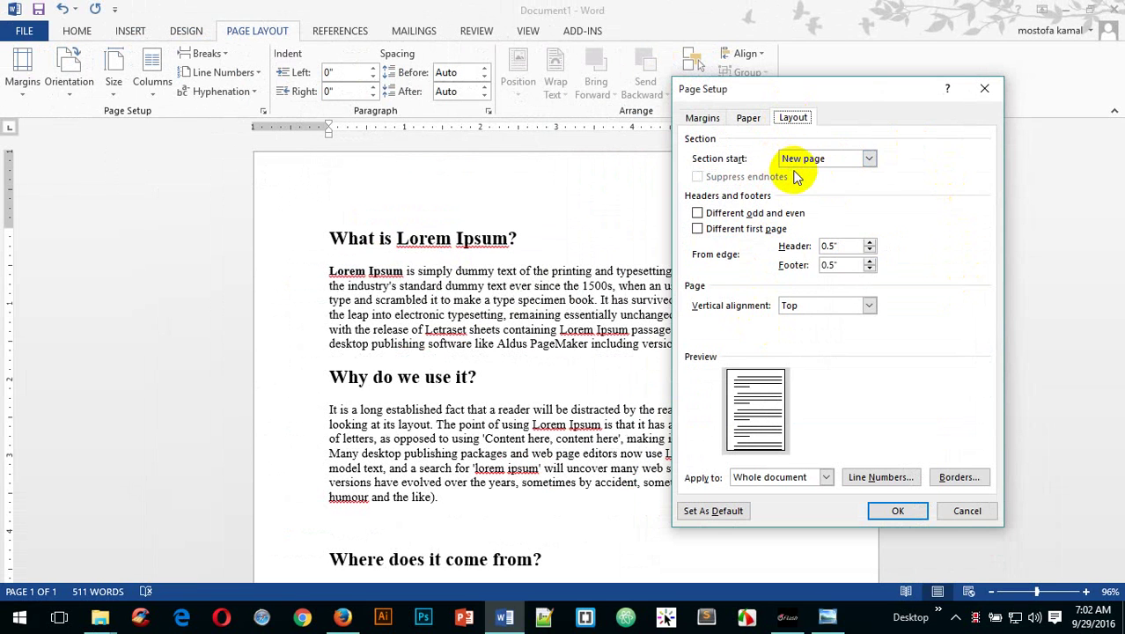
{"action": "left_click", "coordinate": [870, 159]}
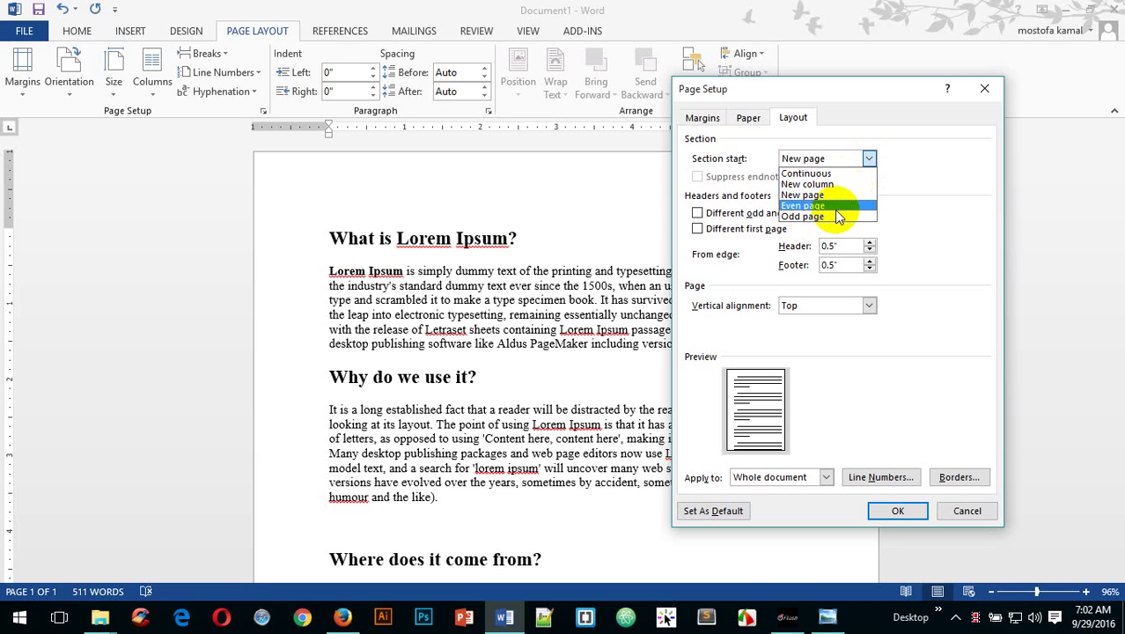
{"action": "left_click", "coordinate": [961, 196]}
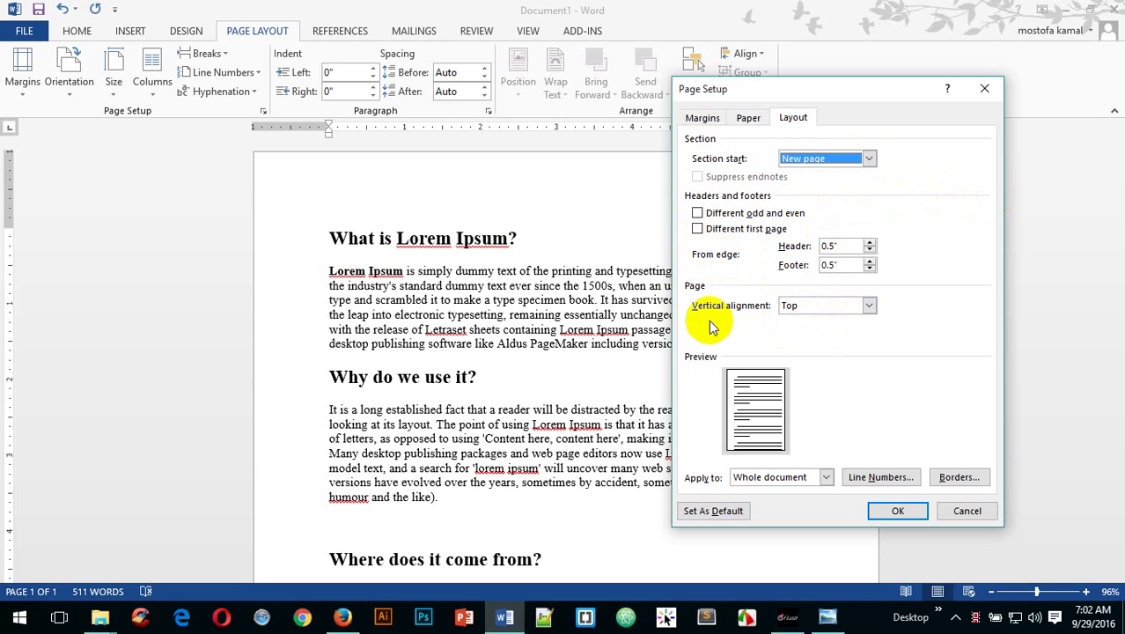
{"action": "left_click", "coordinate": [868, 305]}
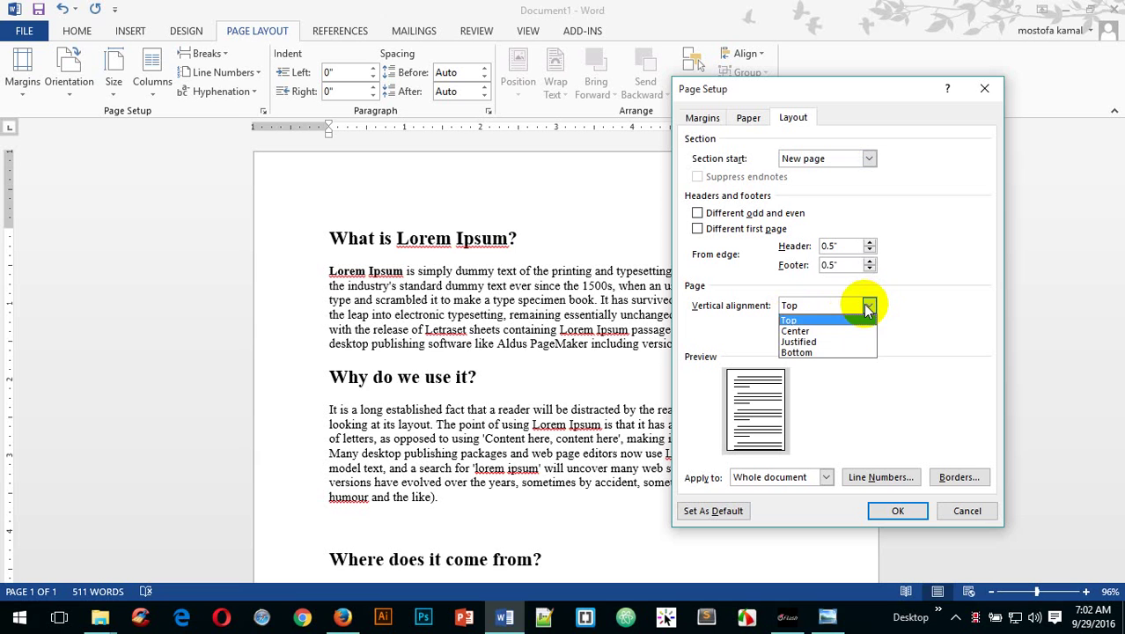
{"action": "left_click", "coordinate": [868, 307]}
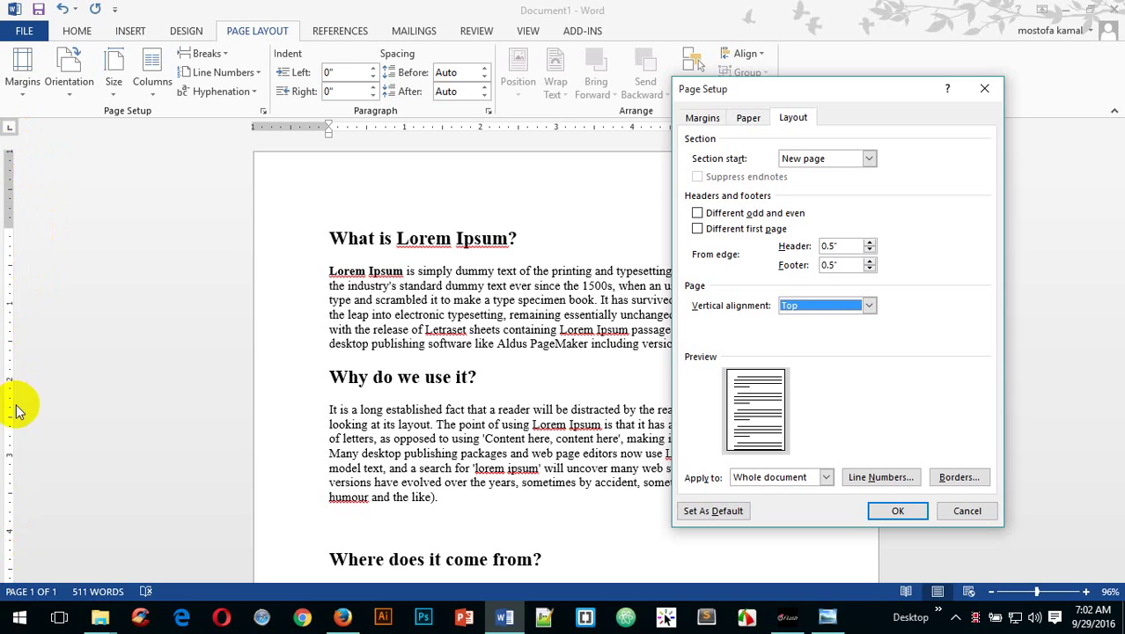
- Review the border, page border and shading settings, and close them without applying any changes
{"action": "left_click", "coordinate": [959, 477]}
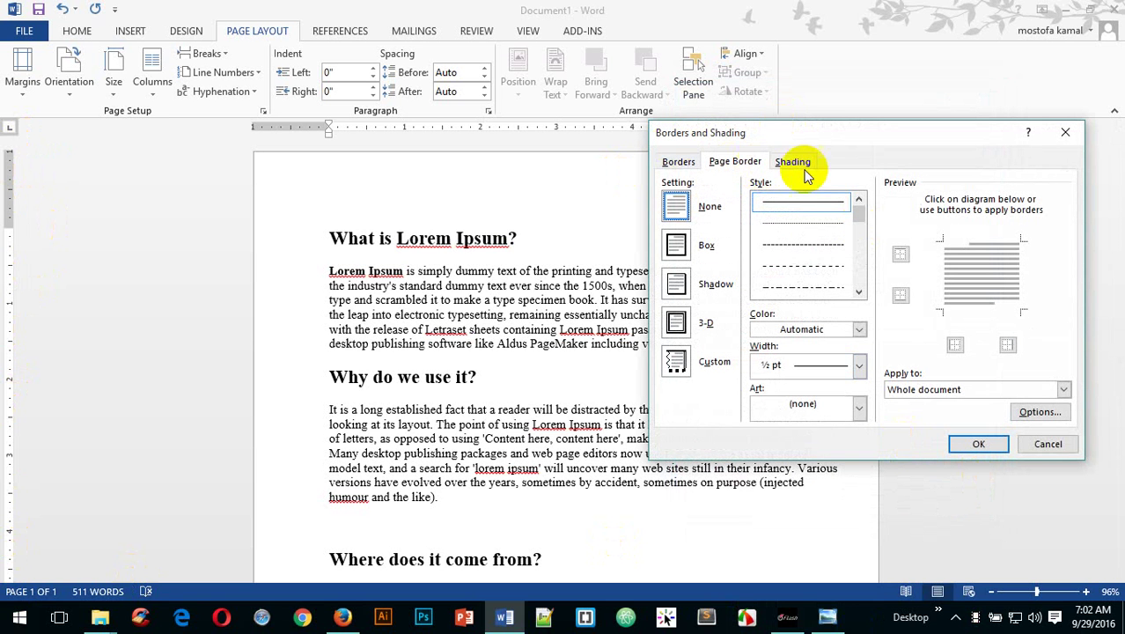
{"action": "left_click", "coordinate": [678, 162]}
{"action": "left_click", "coordinate": [723, 164]}
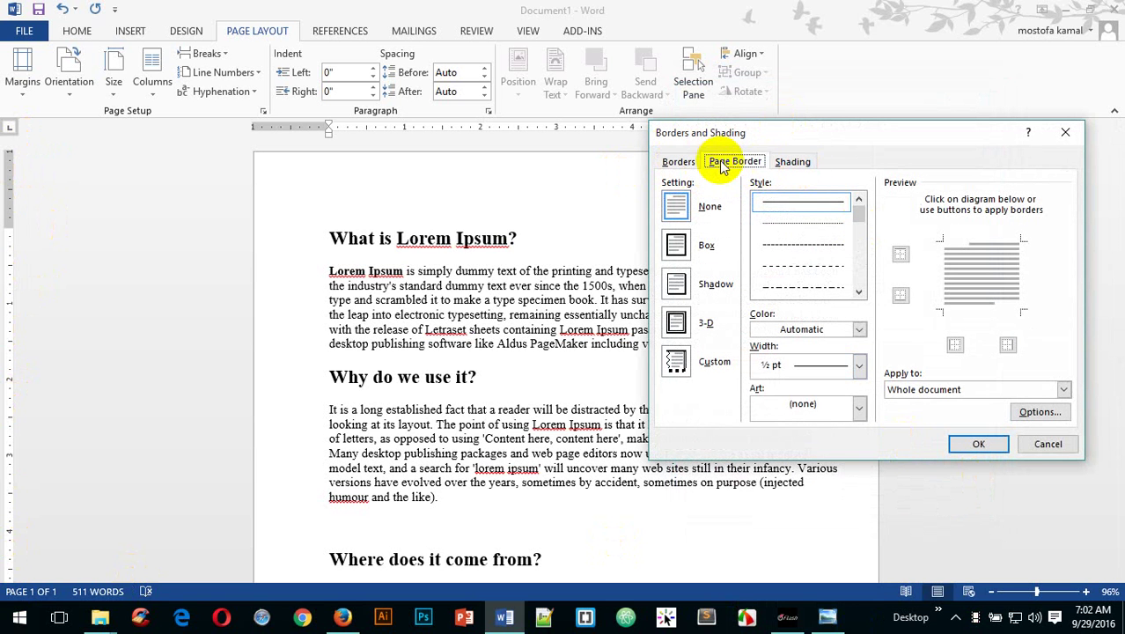
{"action": "left_click", "coordinate": [792, 162]}
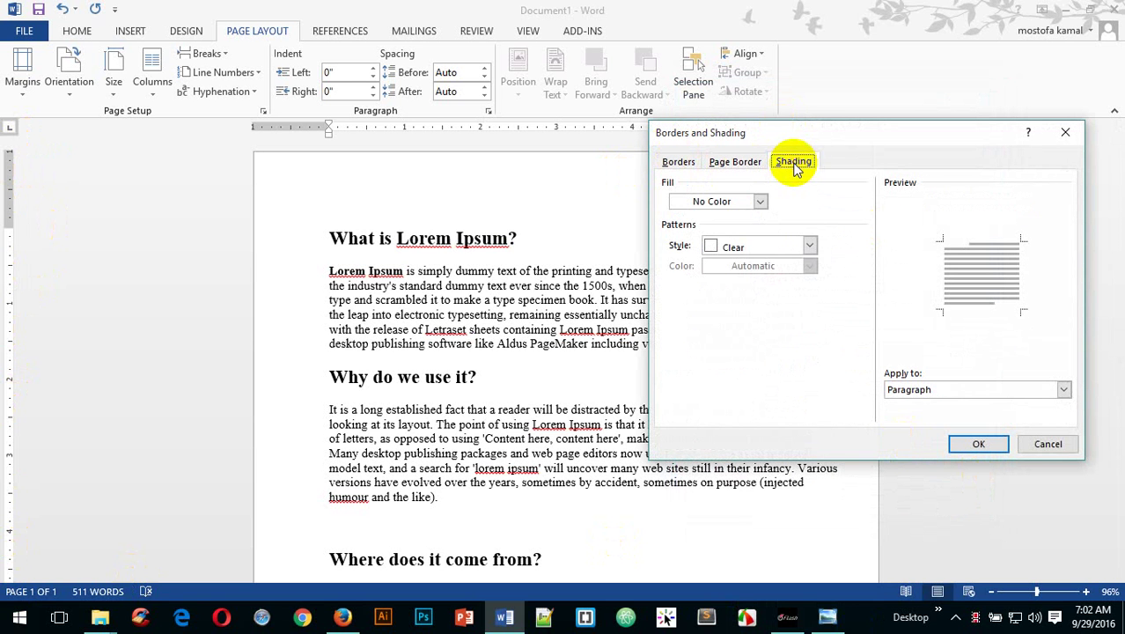
{"action": "left_click", "coordinate": [1046, 444]}
- Look over the text on the page and reopen the page setup's layout settings
{"action": "scroll", "coordinate": [1047, 440], "scroll_direction": "down", "scroll_amount": 8}
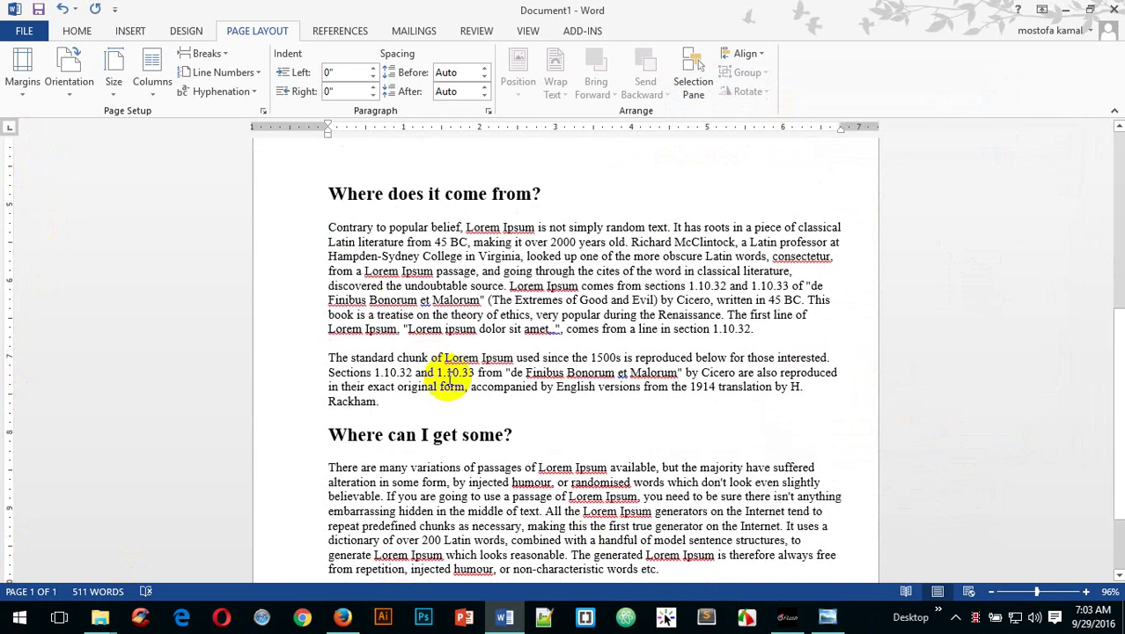
{"action": "scroll", "coordinate": [452, 371], "scroll_direction": "up", "scroll_amount": 8}
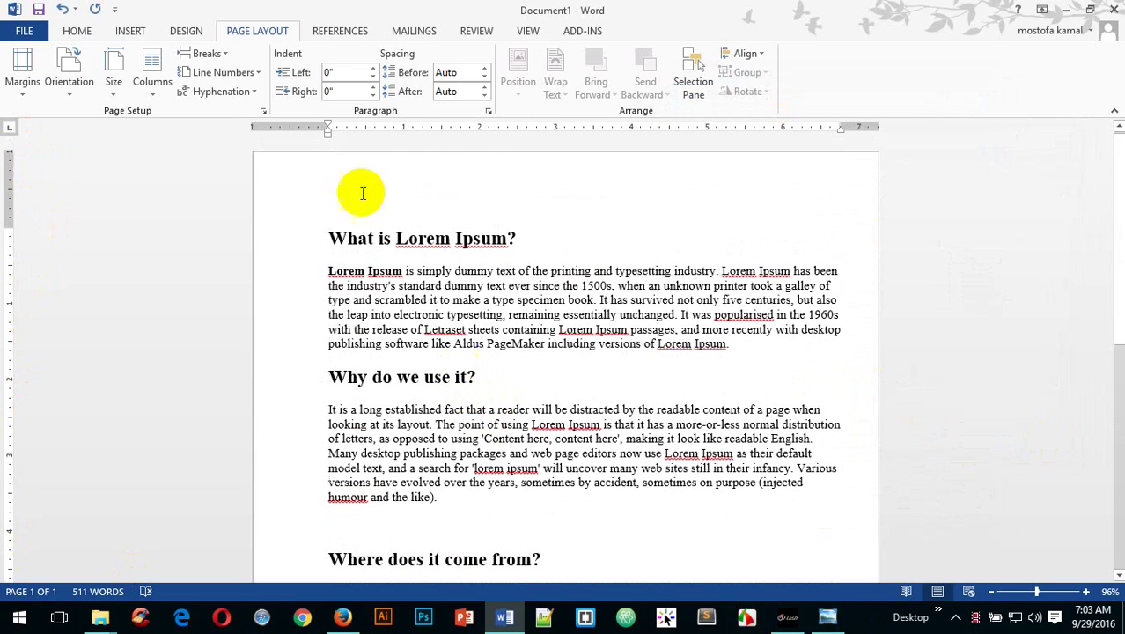
{"action": "left_click", "coordinate": [263, 110]}
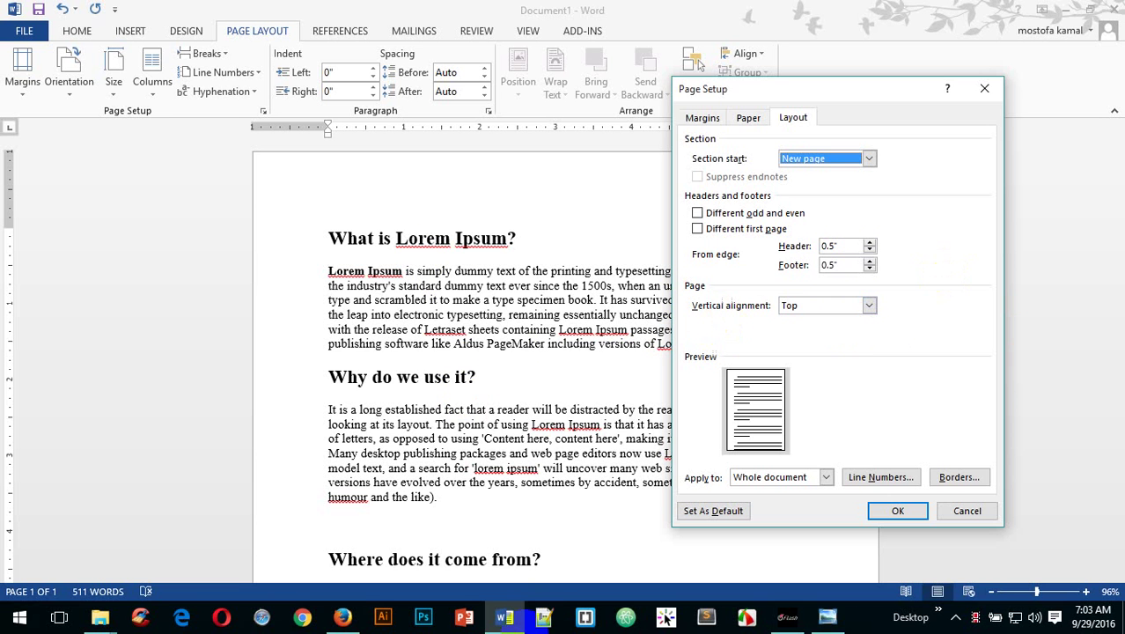
- Switch to Firefox and open google.com.bd in a new tab
{"action": "left_click", "coordinate": [344, 619]}
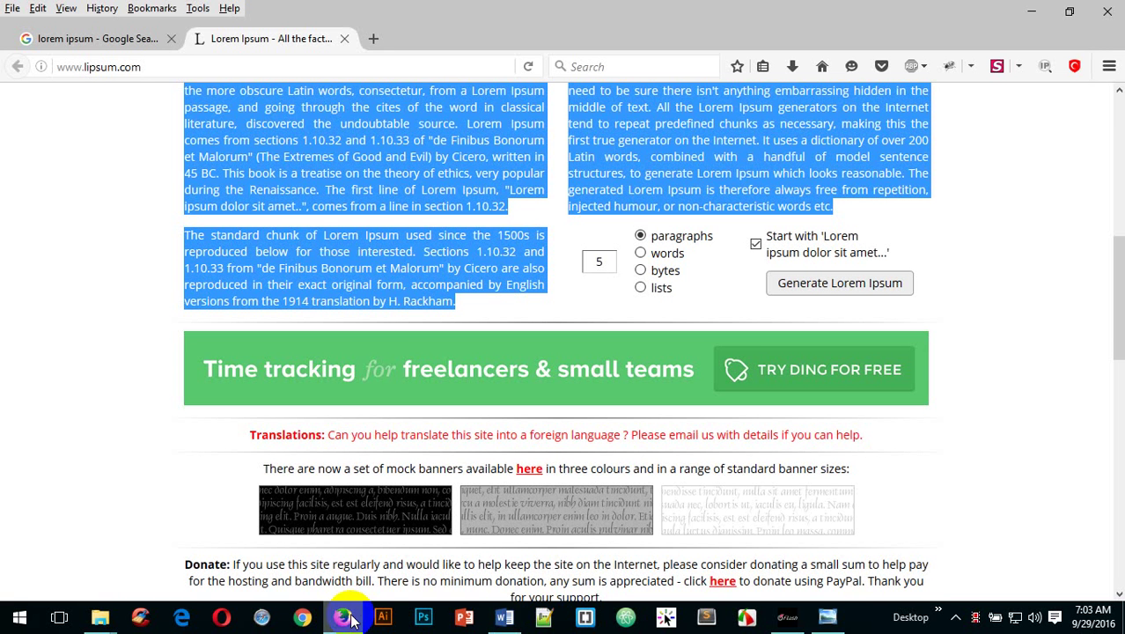
{"action": "left_click", "coordinate": [373, 42]}
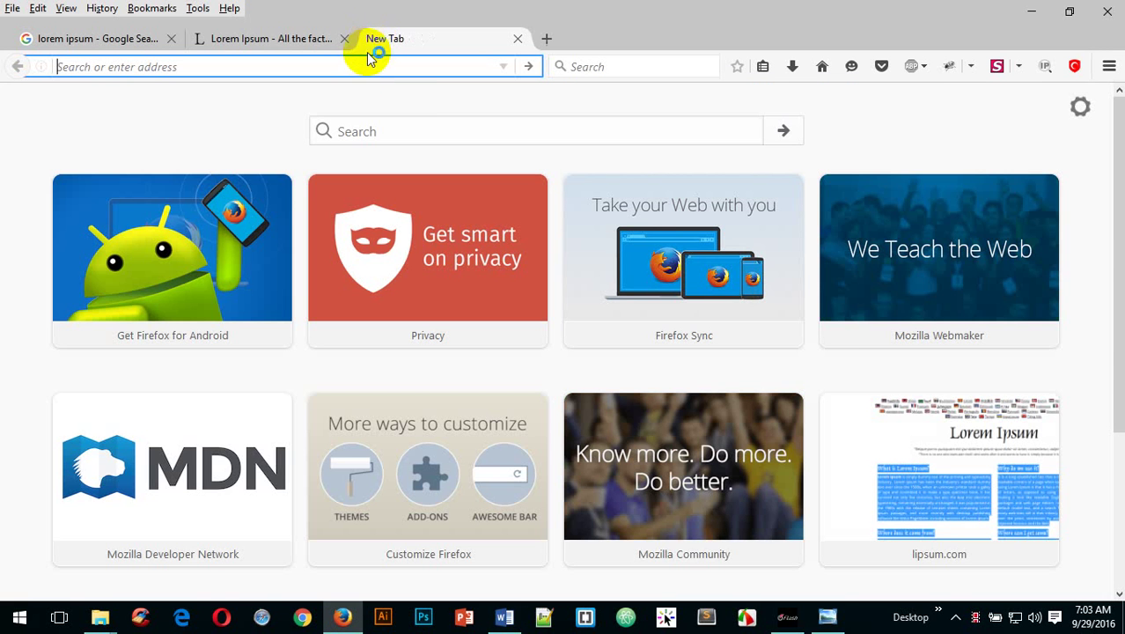
{"action": "type", "text": "goo"}
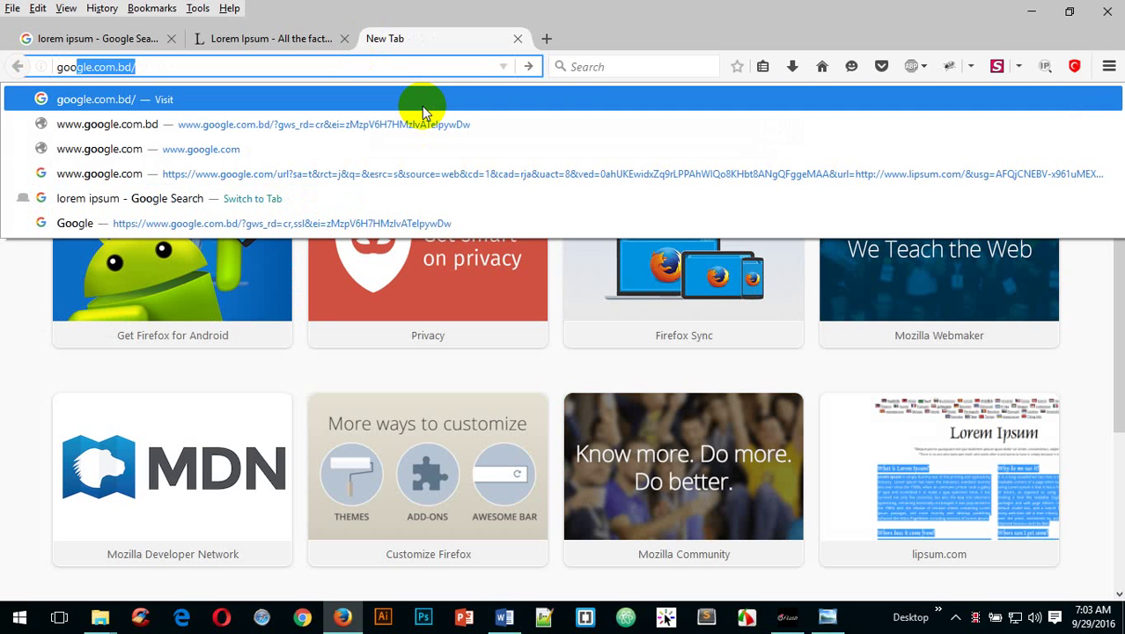
{"action": "type", "text": "gle"}
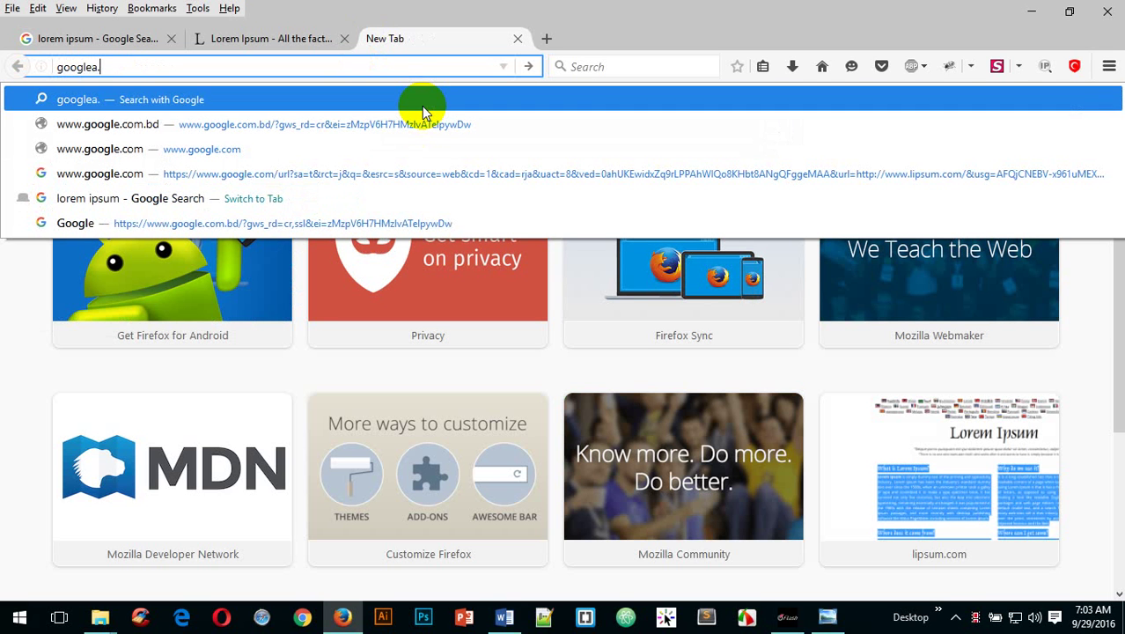
{"action": "type", "text": "."}
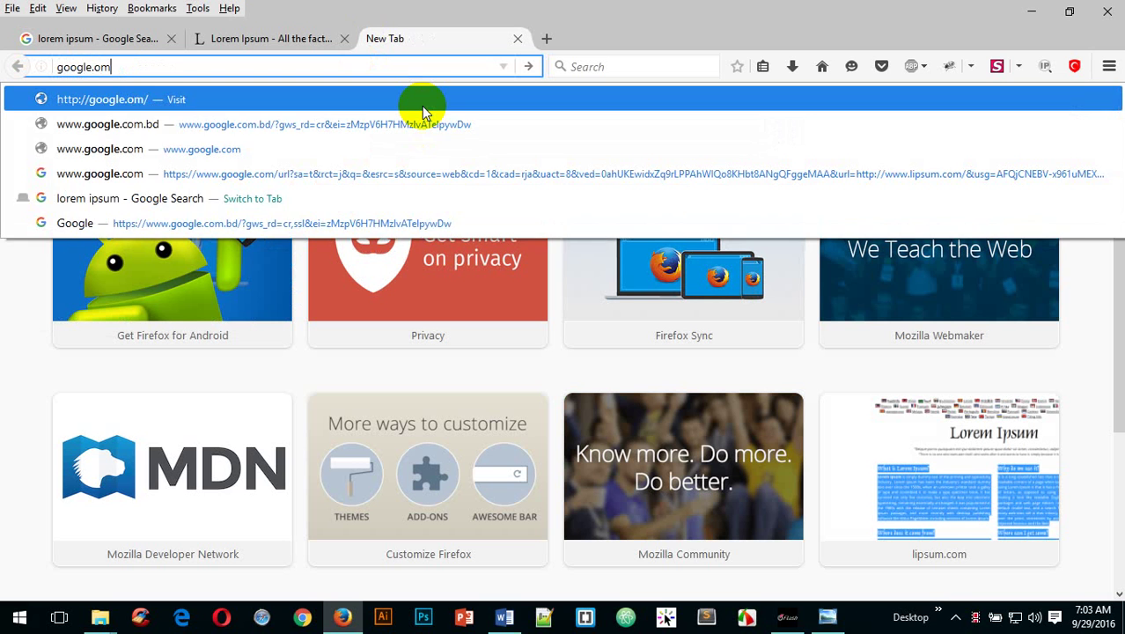
{"action": "key", "text": "BackSpace"}
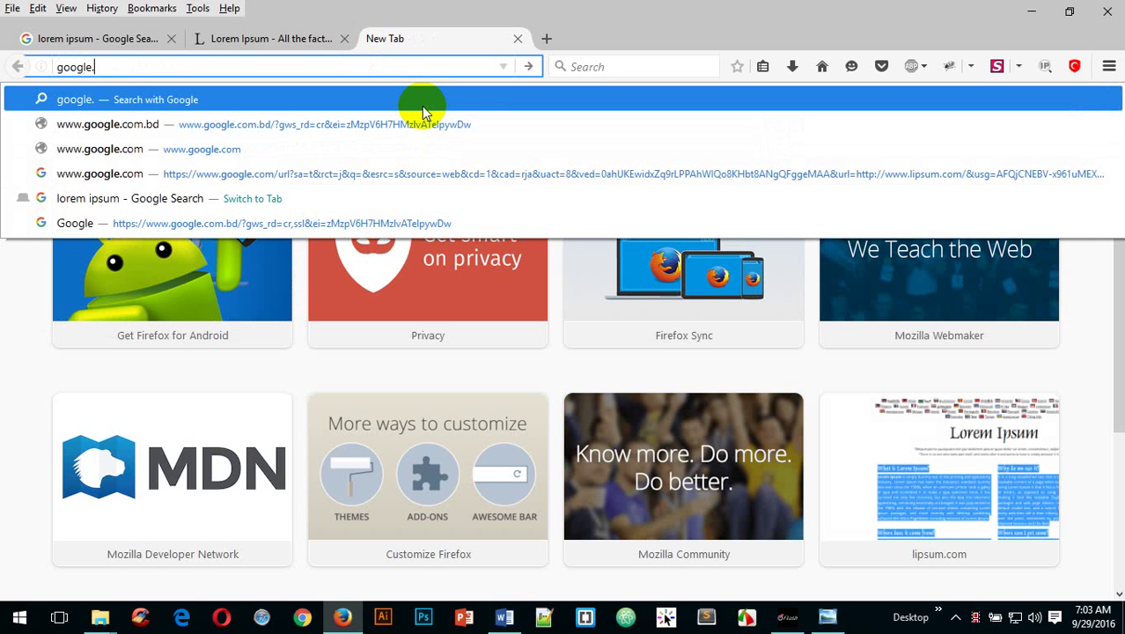
{"action": "type", "text": "com.bd/"}
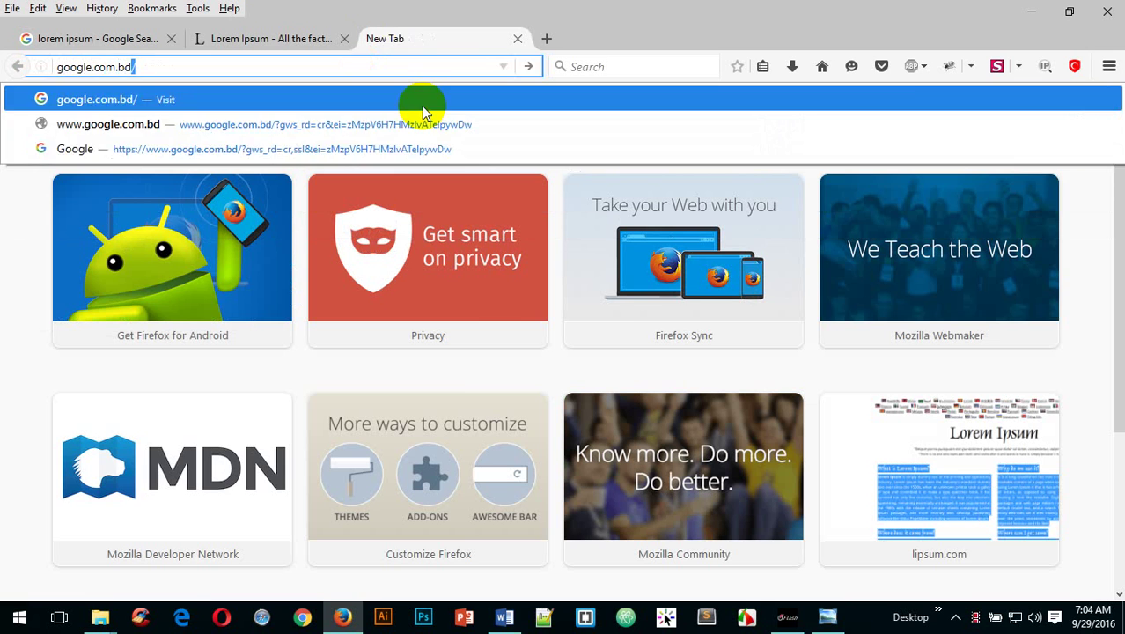
{"action": "key", "text": "Return"}
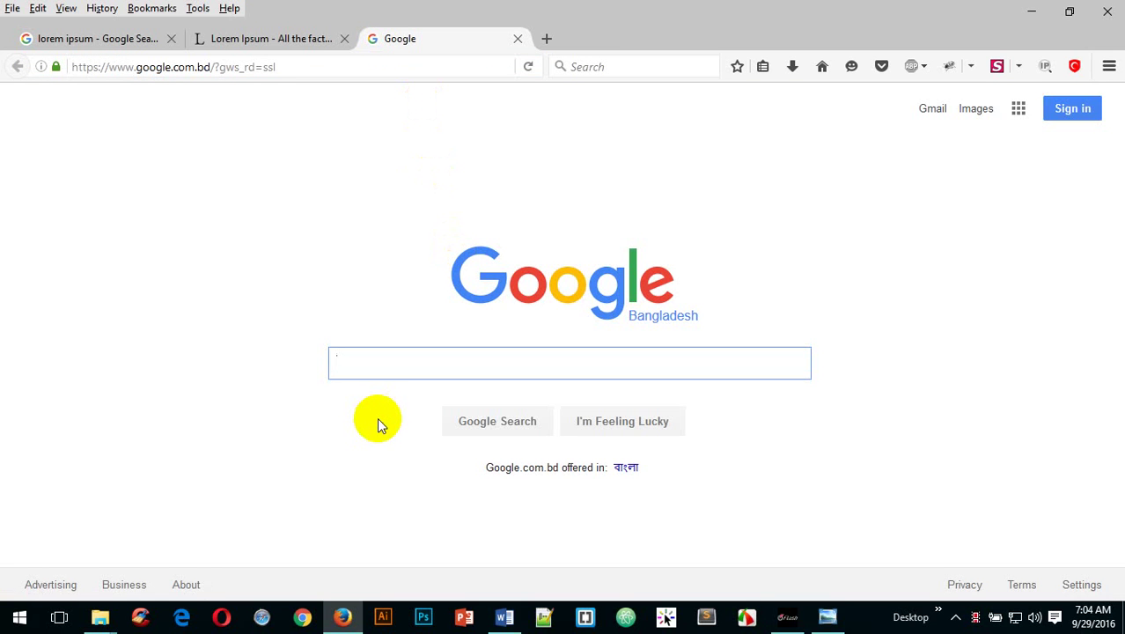
- Search Google for "google dictionary" and open the Google Translate result
{"action": "type", "text": "g"}
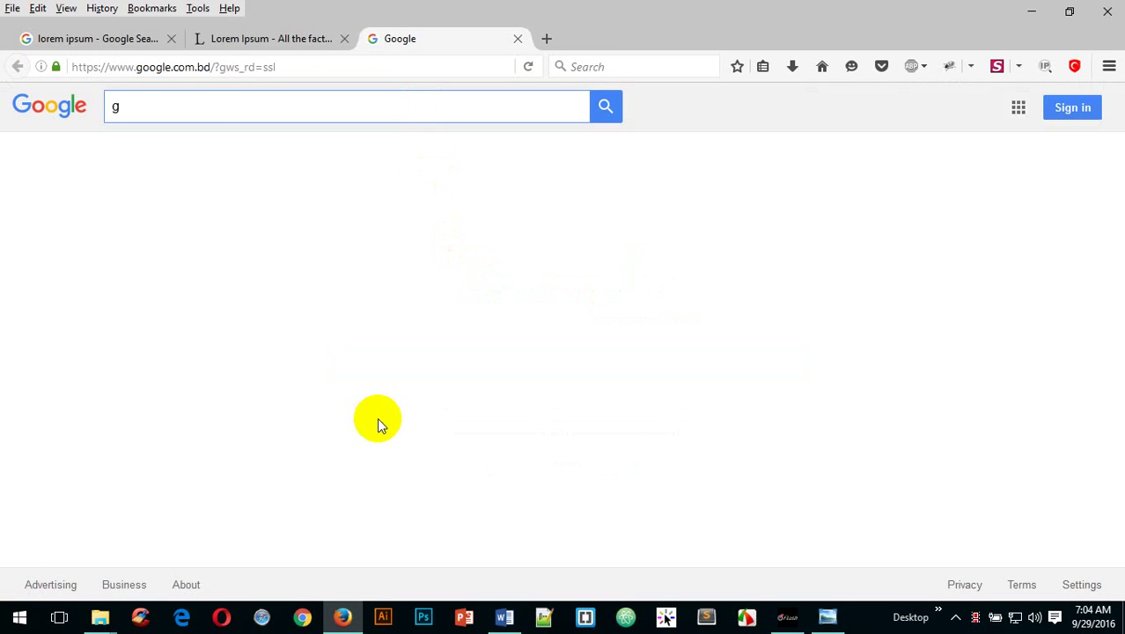
{"action": "type", "text": "oog"}
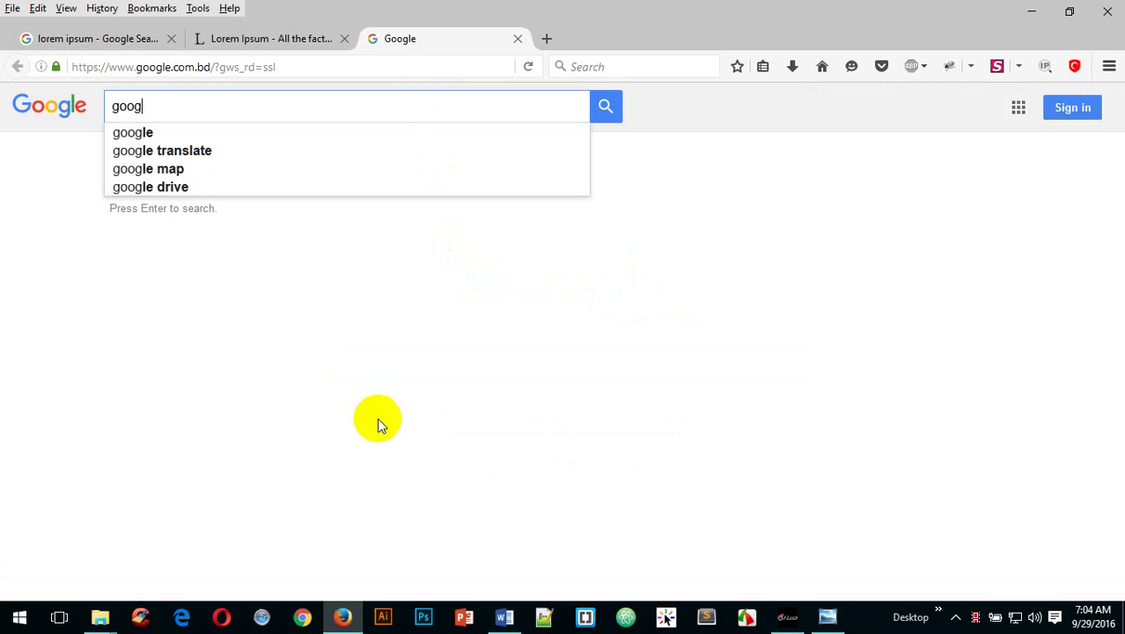
{"action": "type", "text": "le"}
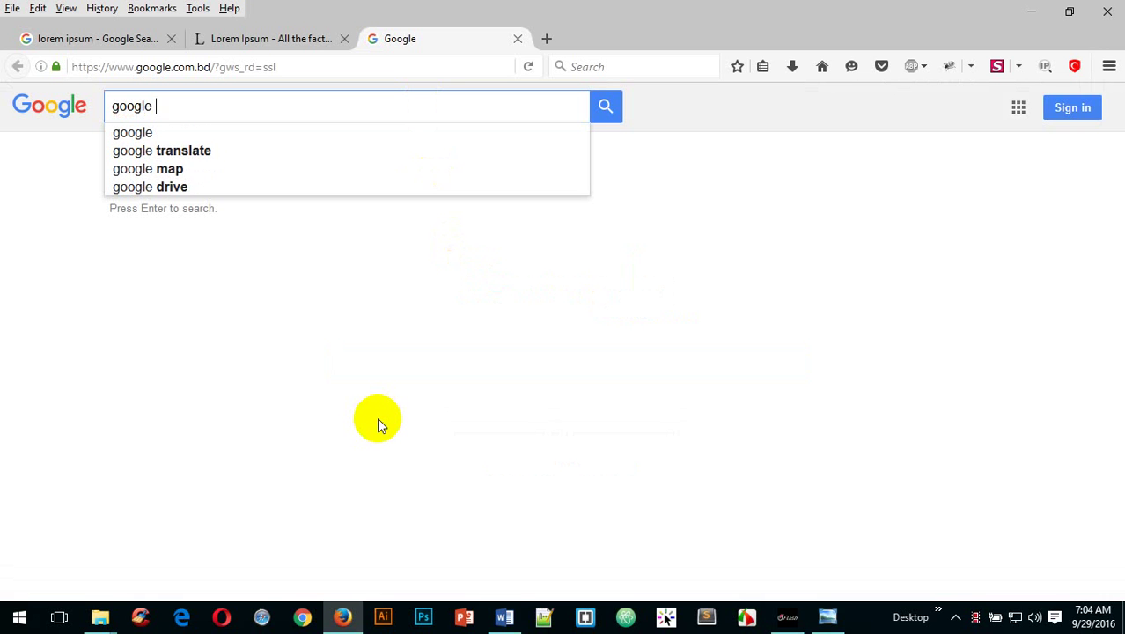
{"action": "type", "text": " di"}
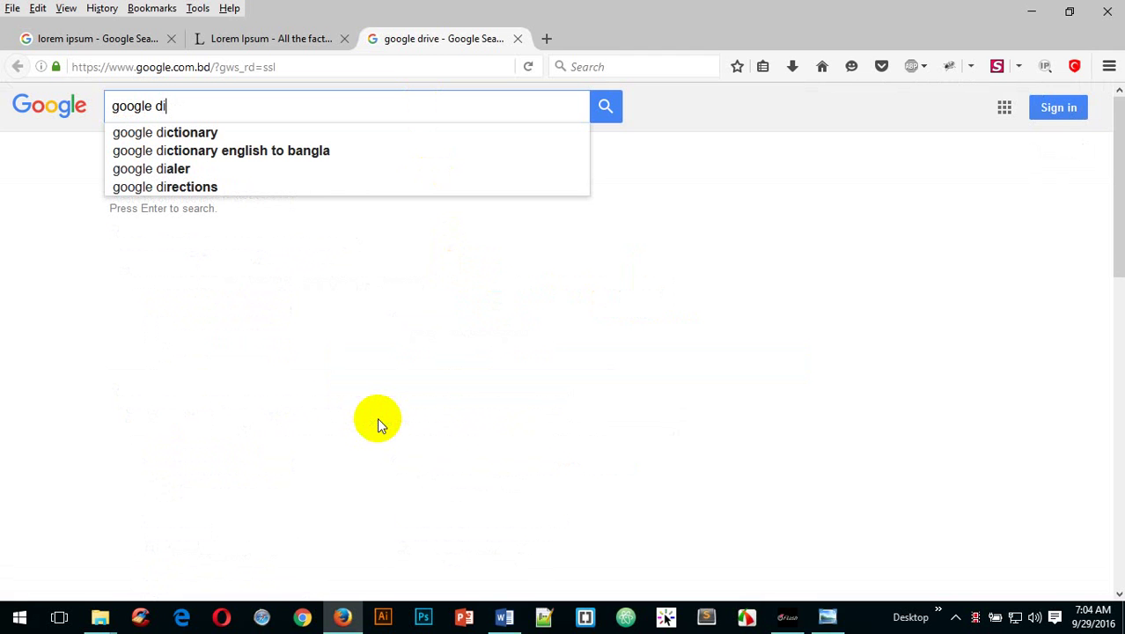
{"action": "type", "text": "c"}
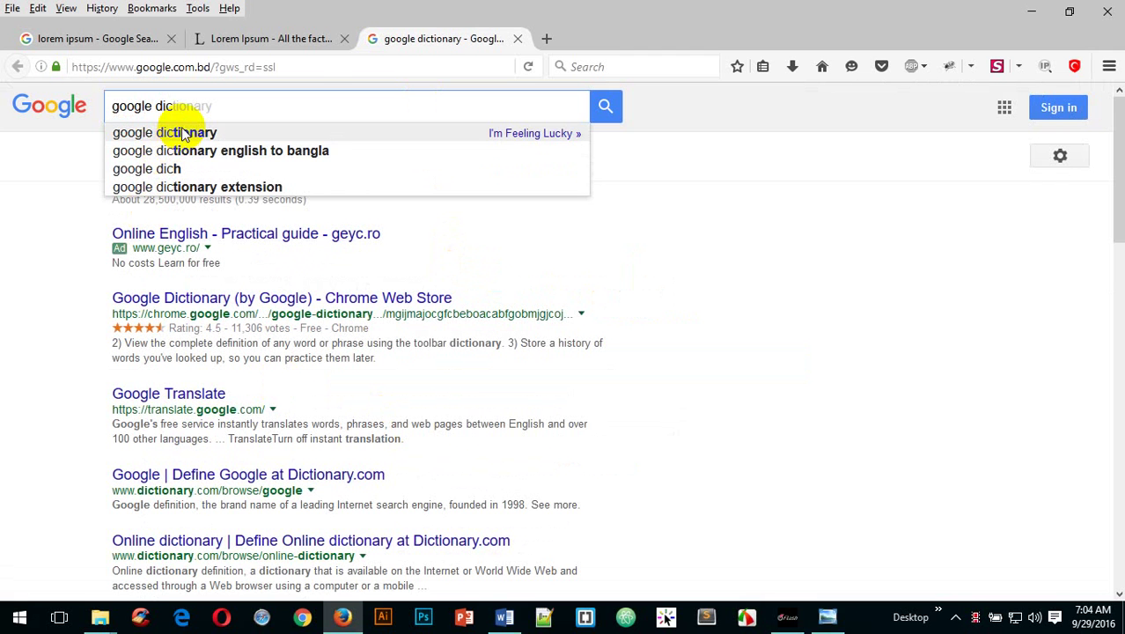
{"action": "left_click", "coordinate": [183, 134]}
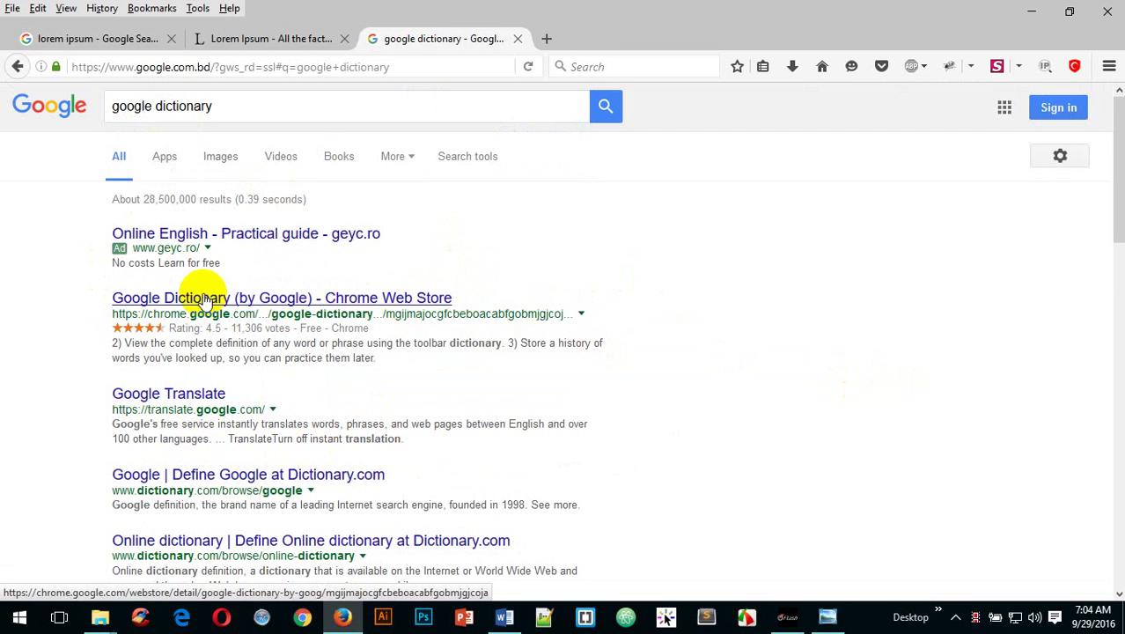
{"action": "left_click", "coordinate": [190, 394]}
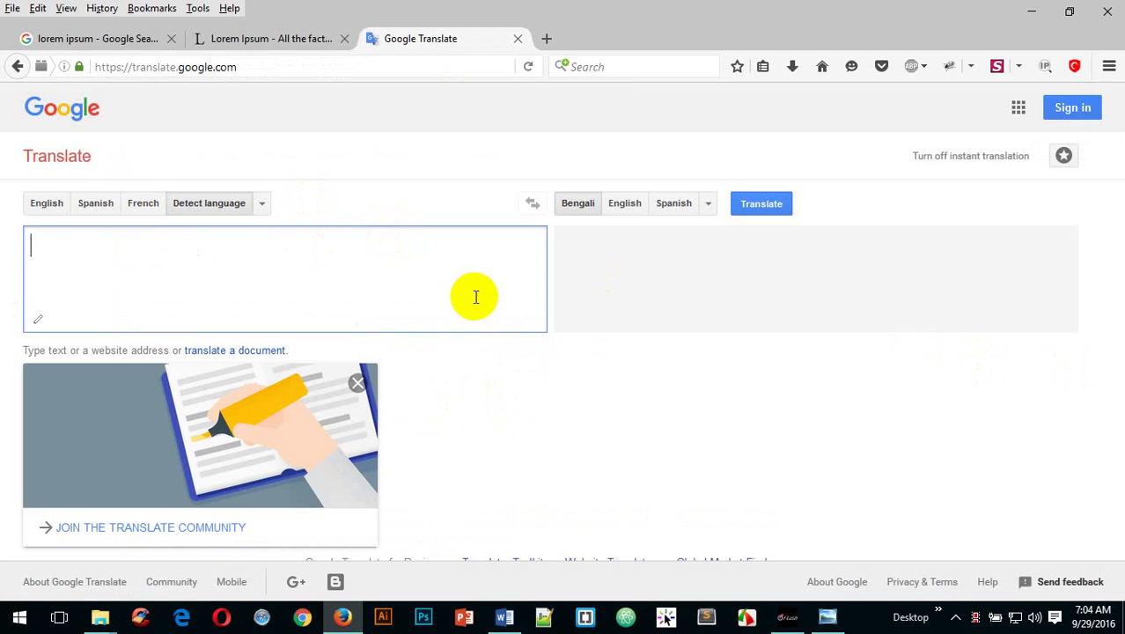
- Look up the Bengali translation of "align" in Google Translate, then return to the Word document
{"action": "type", "text": "aling"}
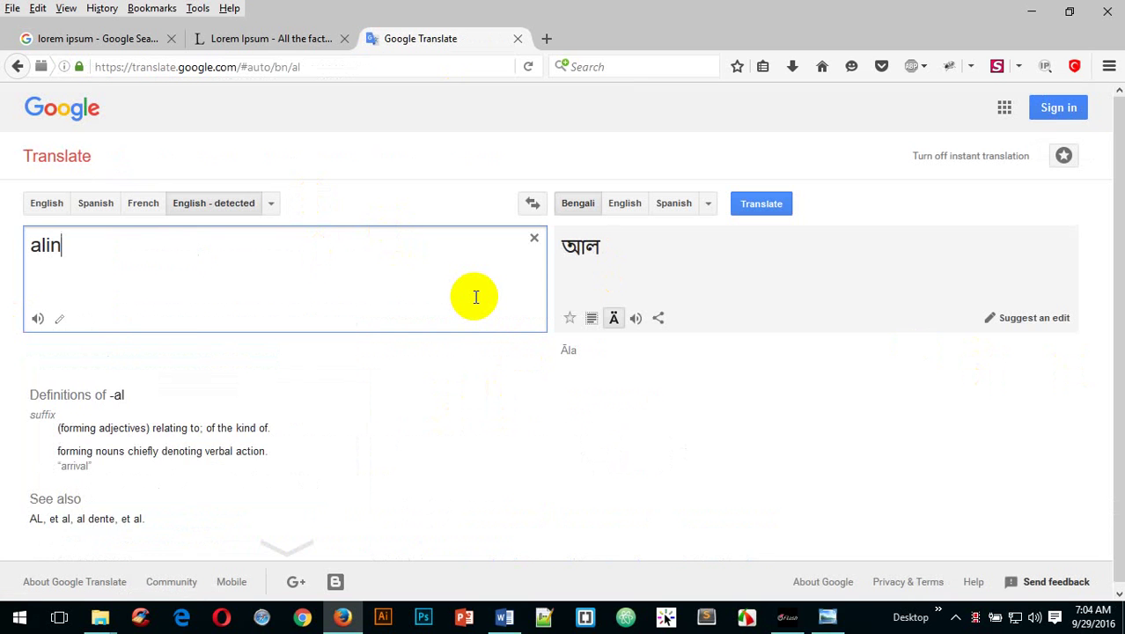
{"action": "key", "text": "BackSpace"}
{"action": "key", "text": "BackSpace"}
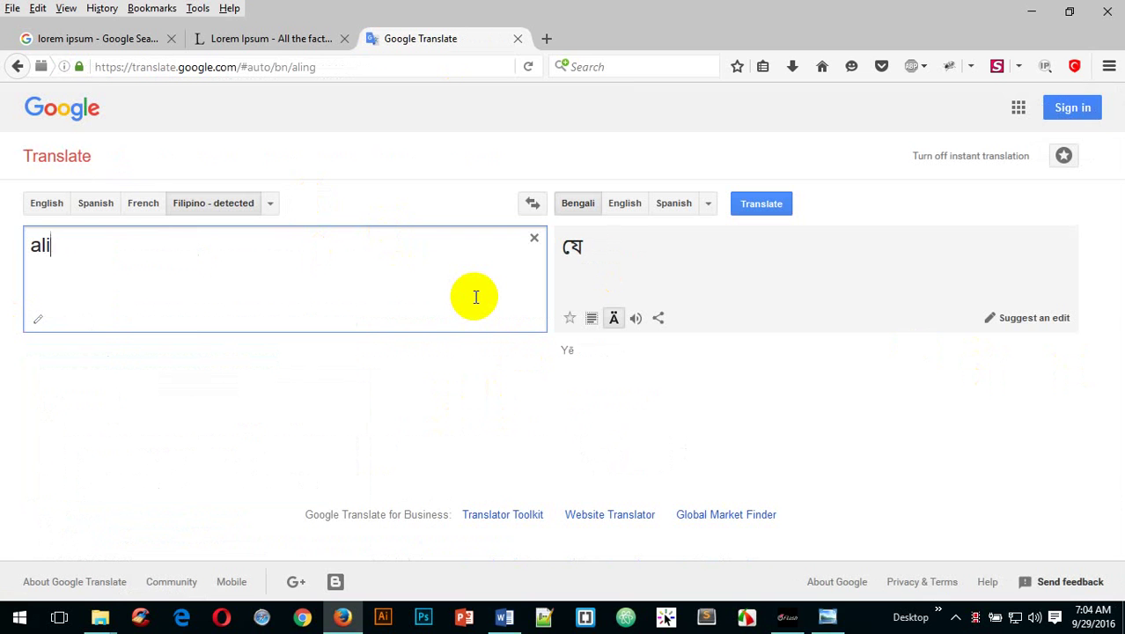
{"action": "type", "text": "gn"}
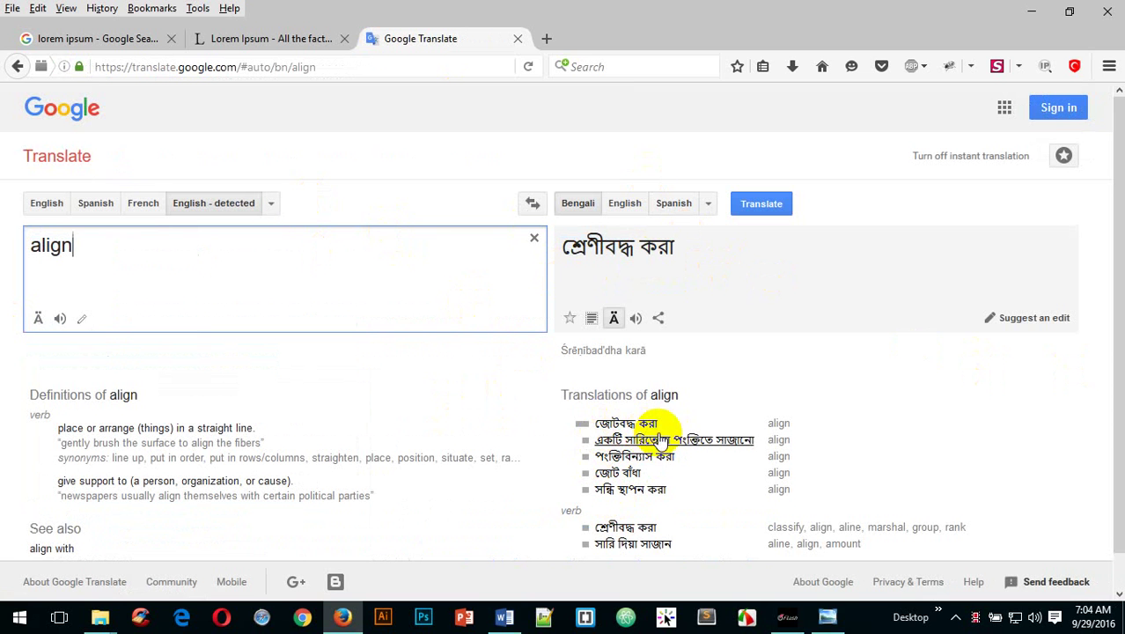
{"action": "scroll", "coordinate": [731, 403], "scroll_direction": "down", "scroll_amount": 1}
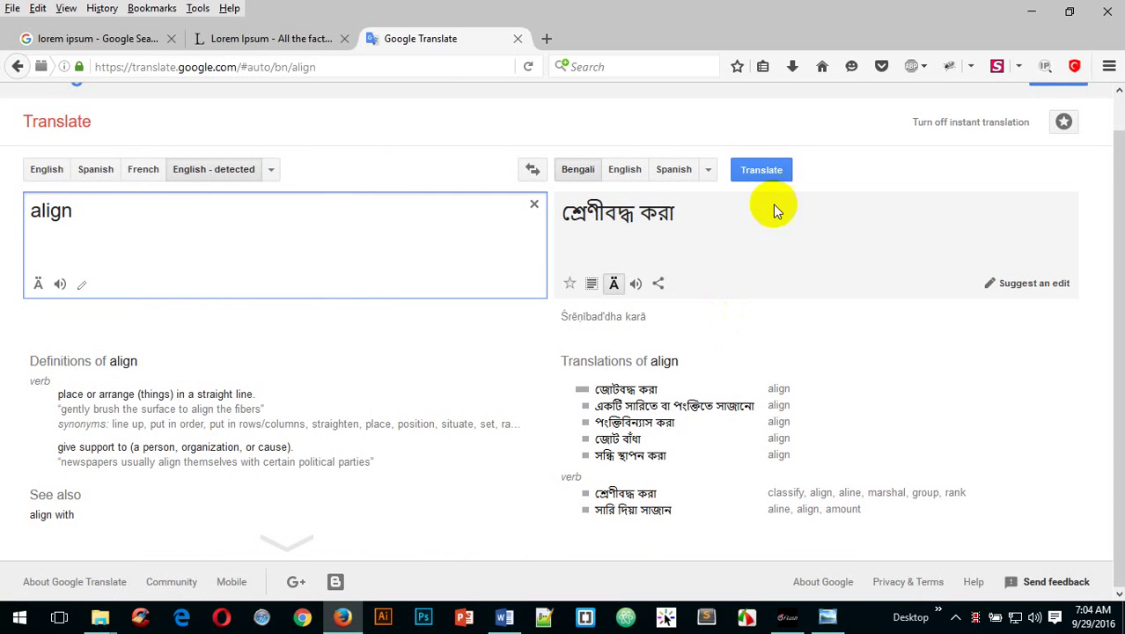
{"action": "left_click", "coordinate": [1030, 16]}
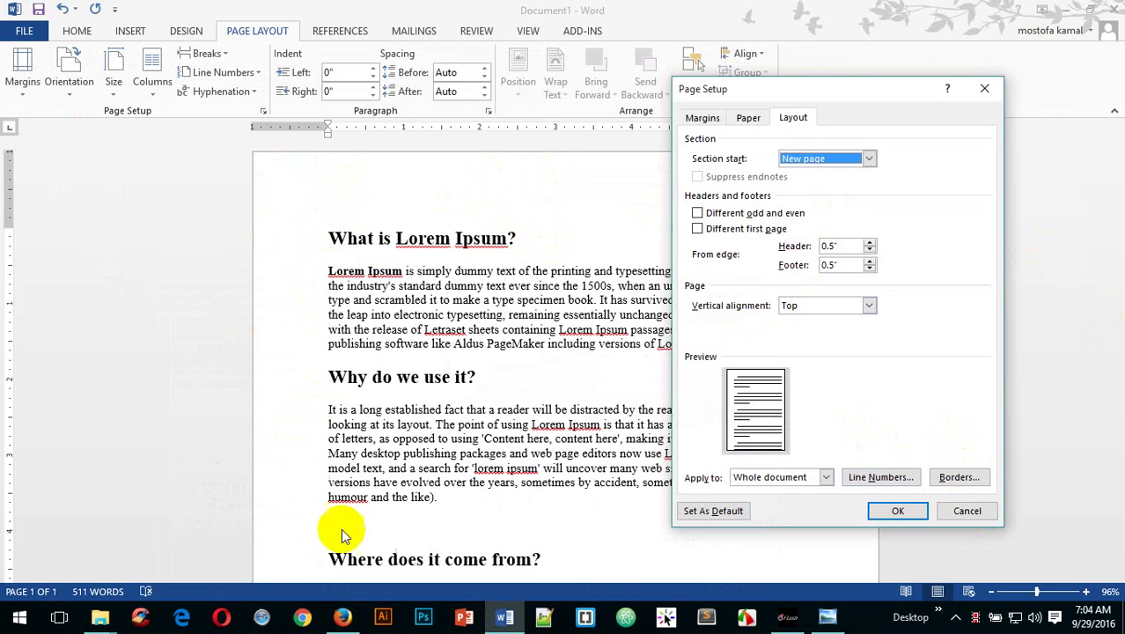
- Set the page's vertical alignment to Center for the whole document and check the text's placement
{"action": "left_click", "coordinate": [868, 305]}
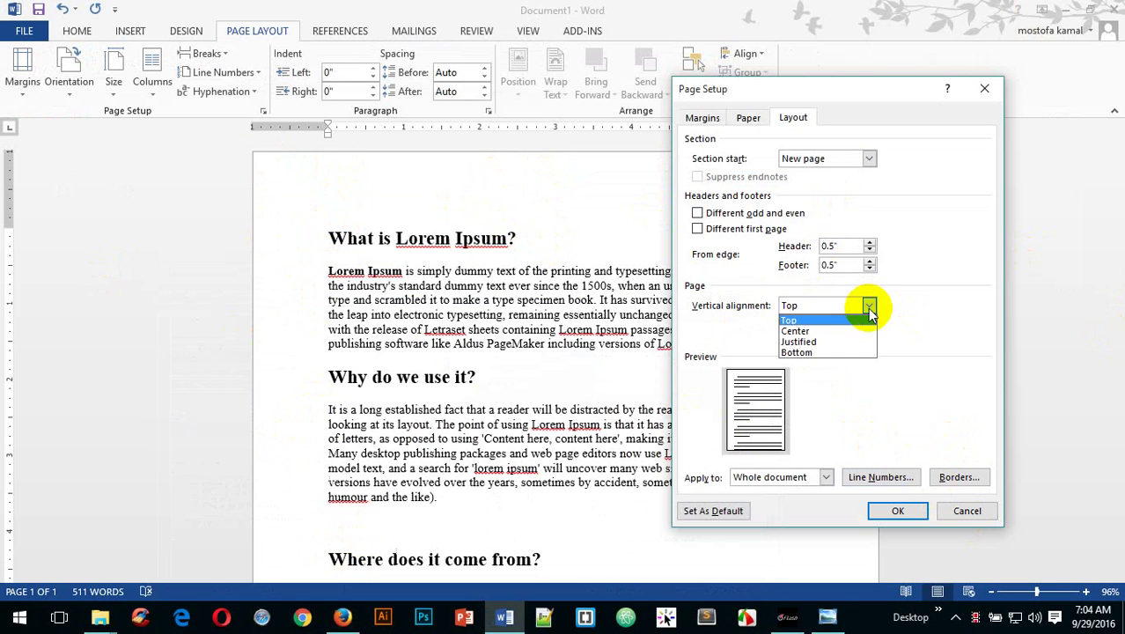
{"action": "left_click", "coordinate": [805, 329]}
{"action": "left_click", "coordinate": [897, 511]}
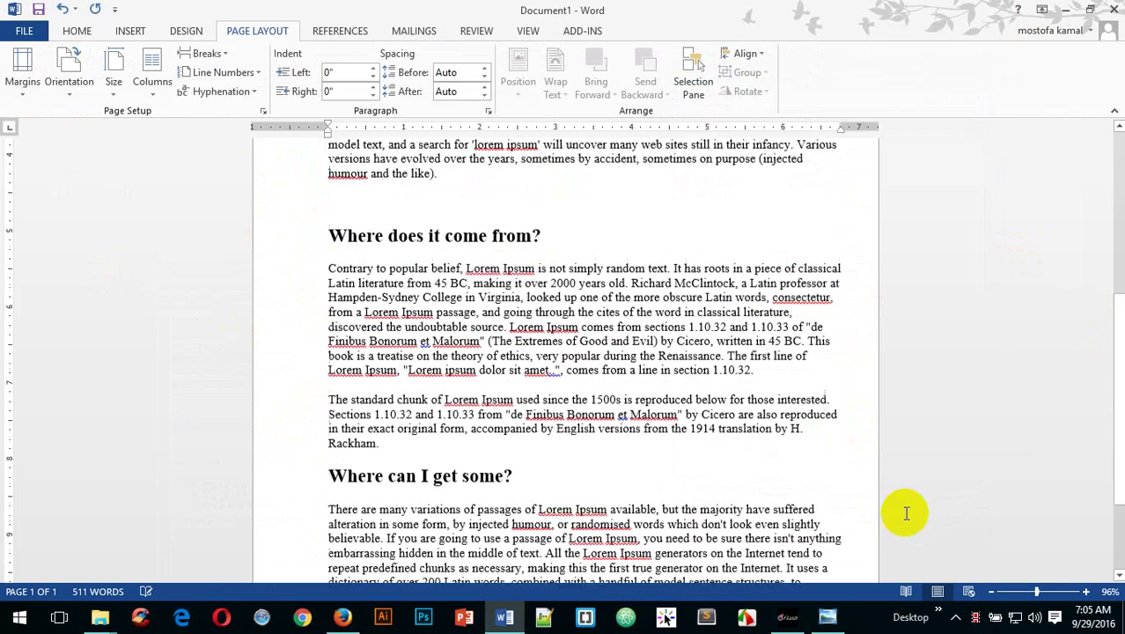
{"action": "scroll", "coordinate": [565, 362], "scroll_direction": "down", "scroll_amount": 1}
{"action": "scroll", "coordinate": [507, 214], "scroll_direction": "up", "scroll_amount": 9}
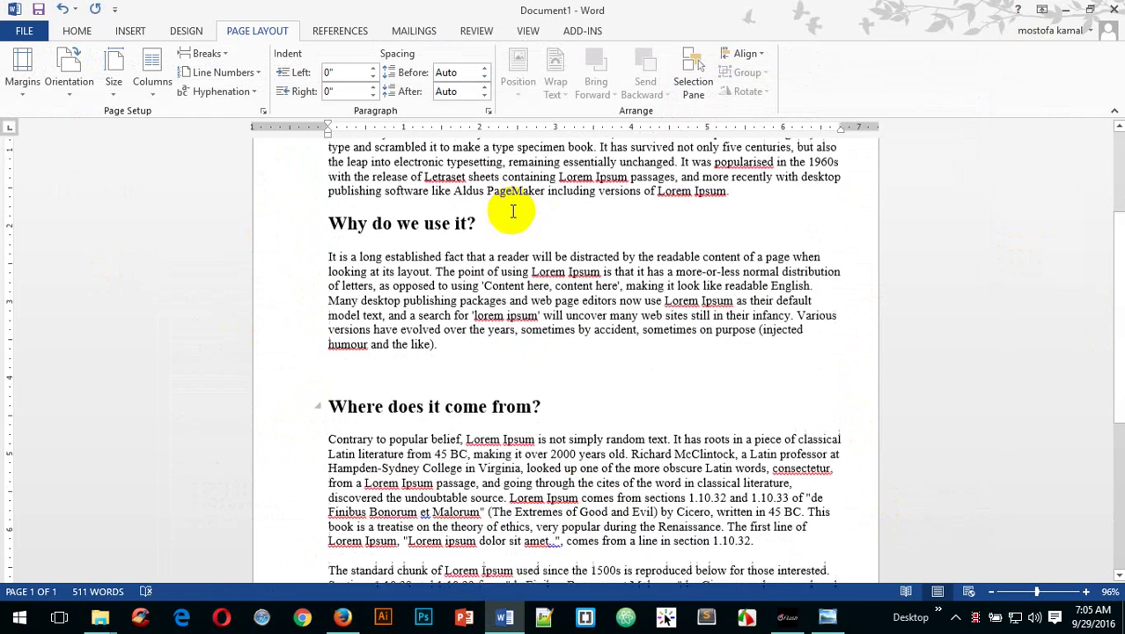
{"action": "scroll", "coordinate": [534, 223], "scroll_direction": "down", "scroll_amount": 10}
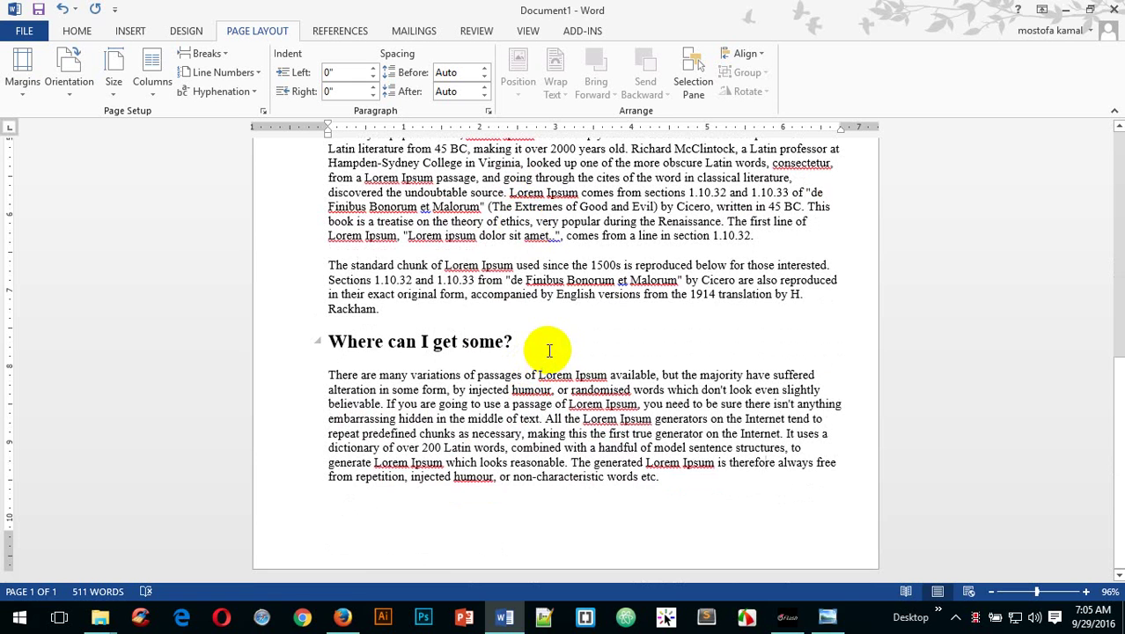
{"action": "scroll", "coordinate": [552, 343], "scroll_direction": "up", "scroll_amount": 5}
{"action": "scroll", "coordinate": [552, 344], "scroll_direction": "up", "scroll_amount": 7}
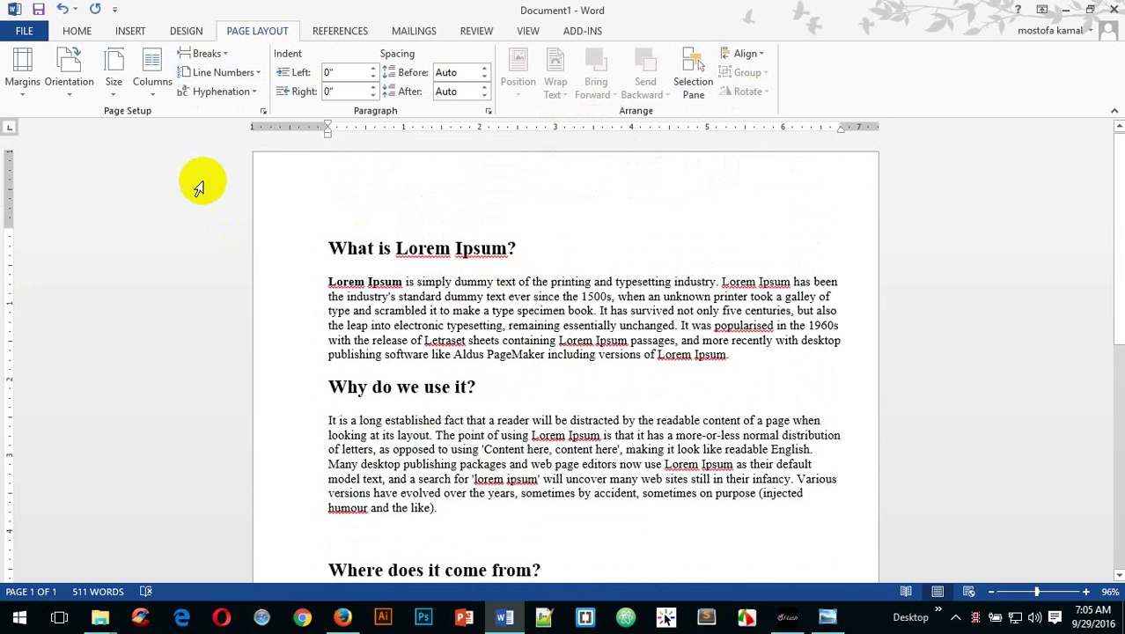
- Change the paper size to A3 for the whole document in the page setup
{"action": "left_click", "coordinate": [263, 115]}
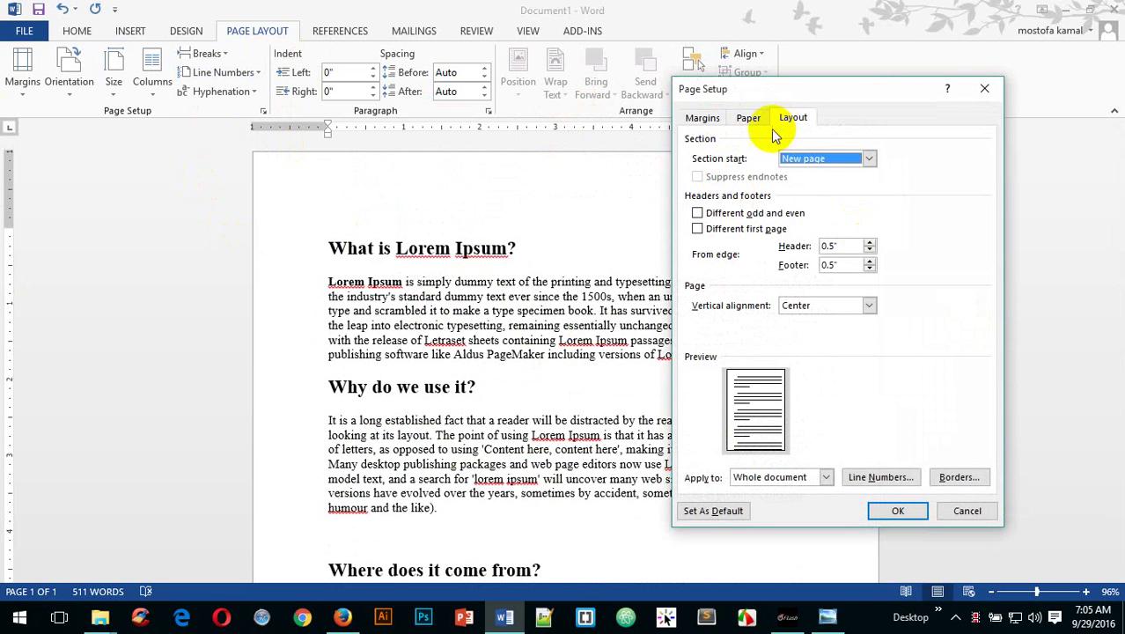
{"action": "left_click", "coordinate": [747, 118]}
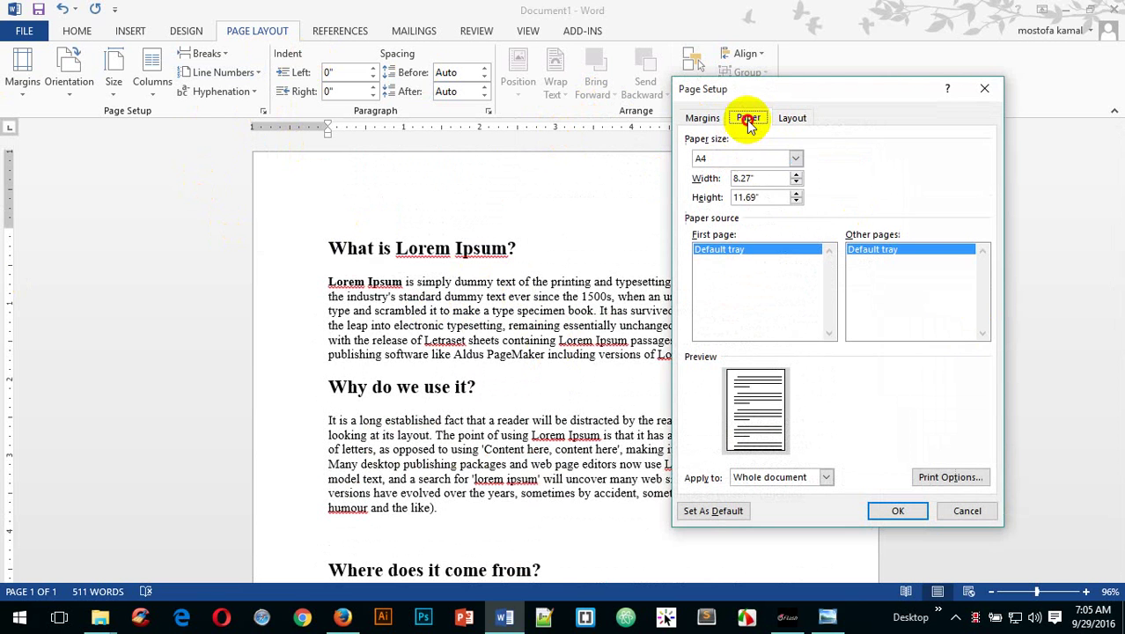
{"action": "left_click", "coordinate": [796, 158]}
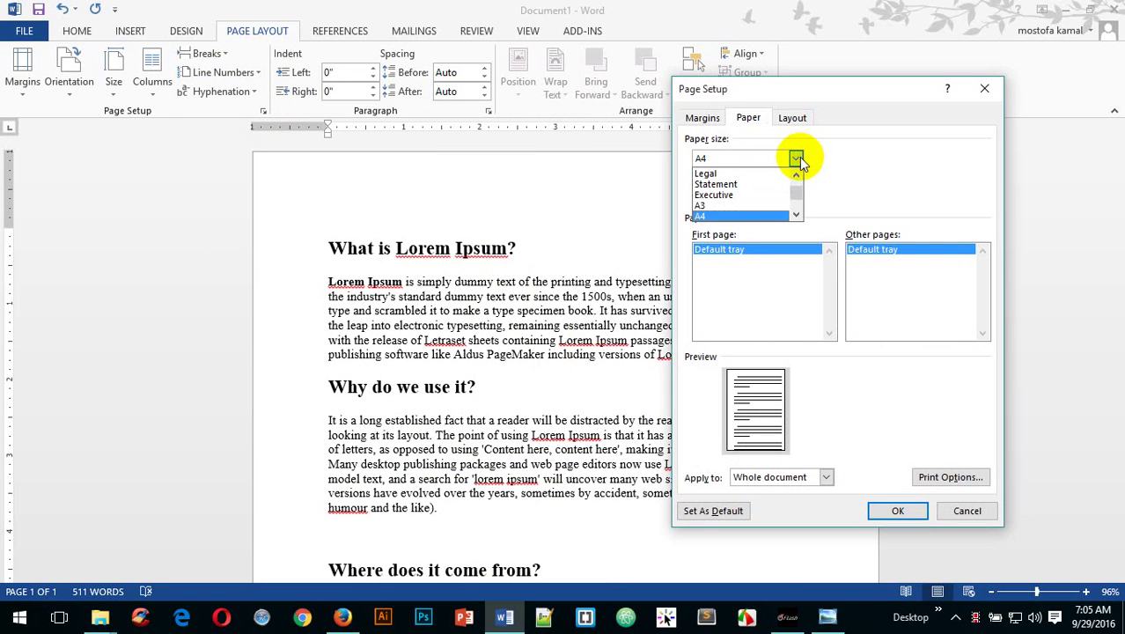
{"action": "left_click", "coordinate": [703, 206]}
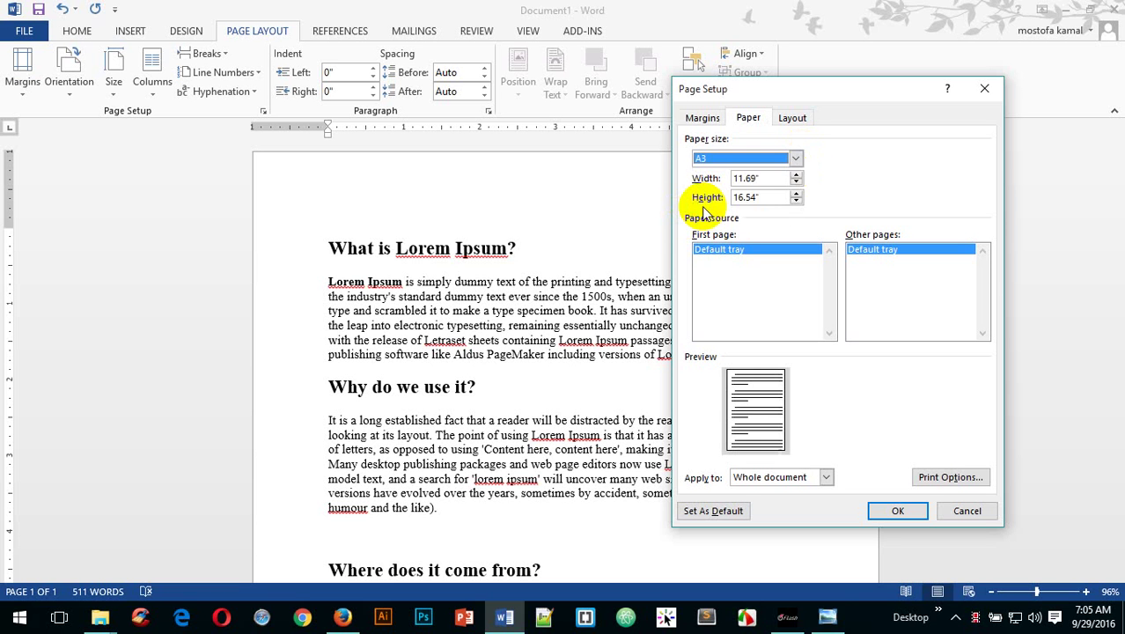
{"action": "left_click", "coordinate": [745, 179]}
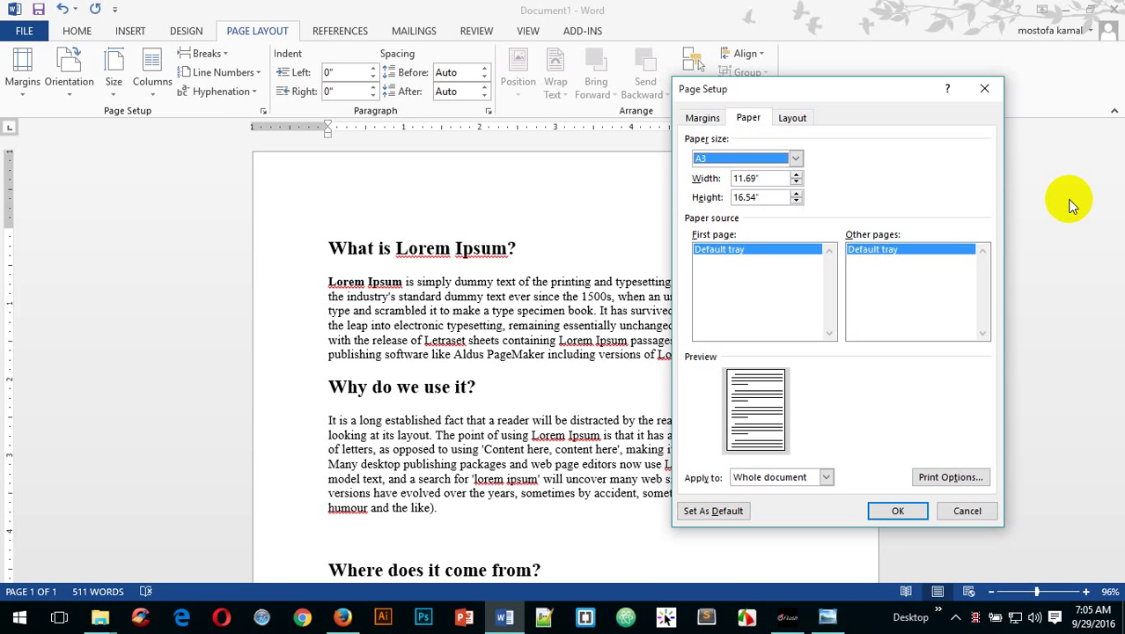
{"action": "left_click", "coordinate": [887, 517]}
- Examine the empty space above and below the text on the A3 page
{"action": "scroll", "coordinate": [473, 405], "scroll_direction": "down", "scroll_amount": 10}
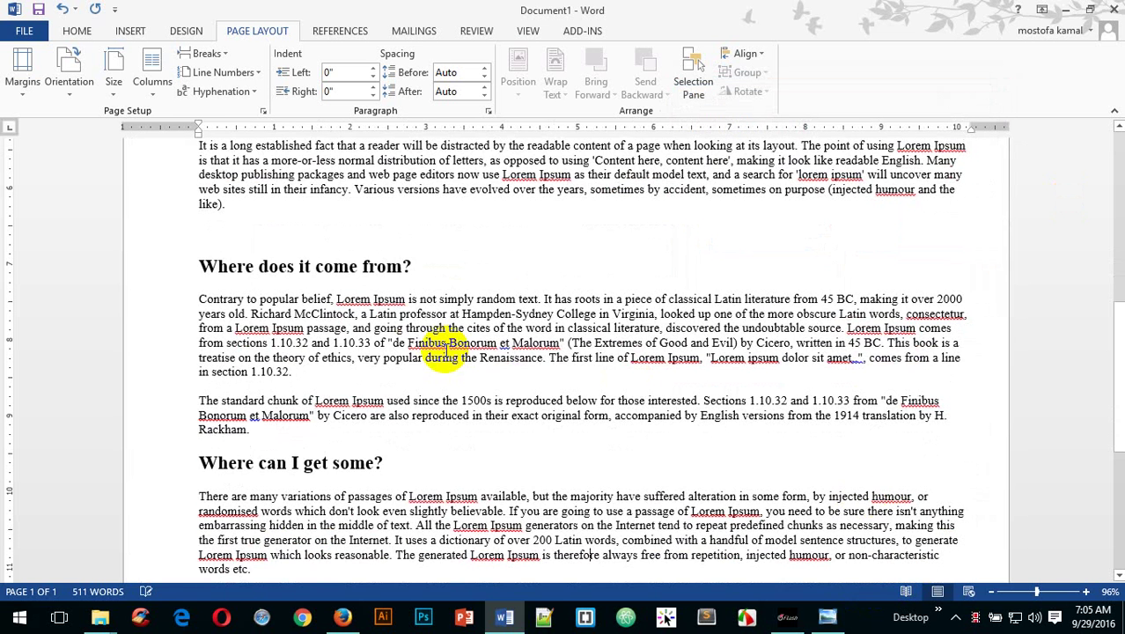
{"action": "left_click", "coordinate": [199, 257]}
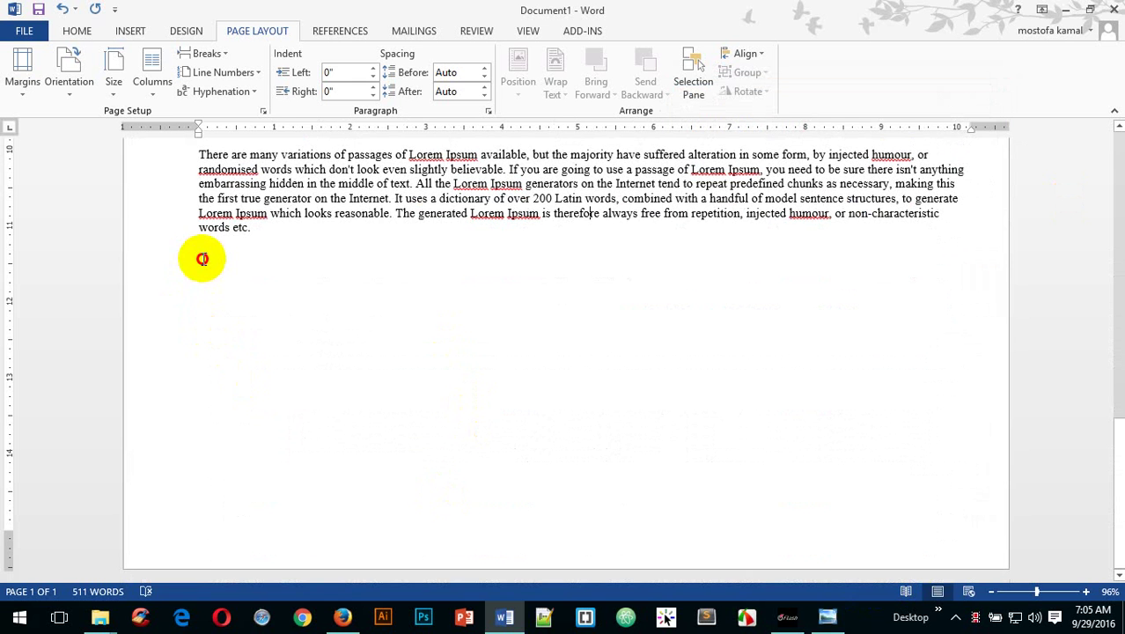
{"action": "scroll", "coordinate": [631, 467], "scroll_direction": "up", "scroll_amount": 15}
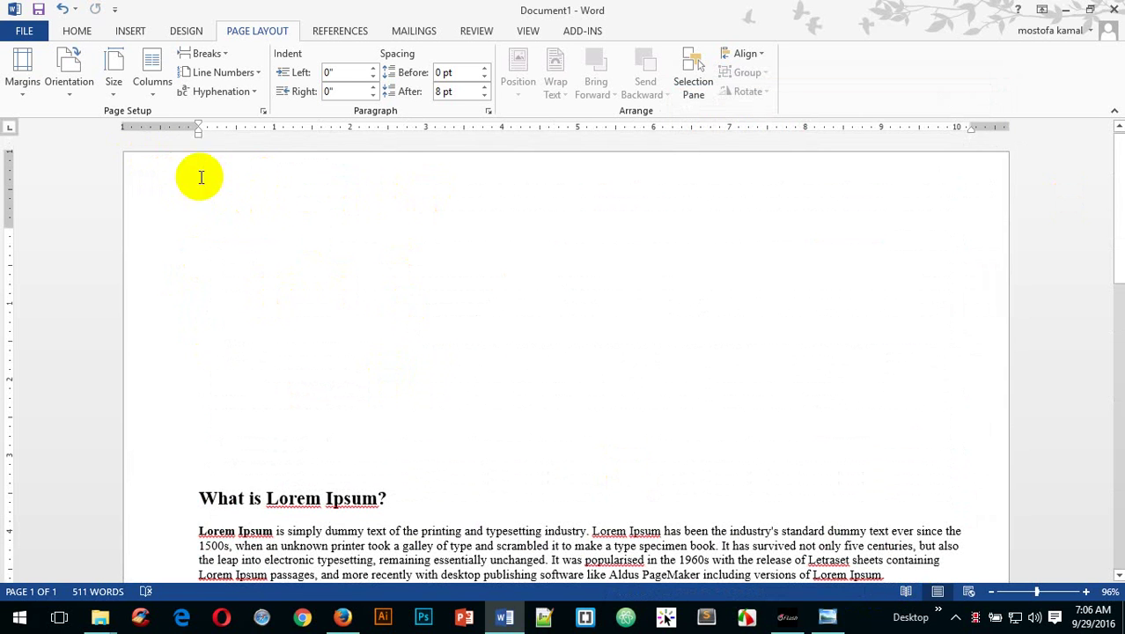
{"action": "left_click_drag", "start_coordinate": [248, 193], "coordinate": [382, 246]}
{"action": "scroll", "coordinate": [264, 317], "scroll_direction": "down", "scroll_amount": 10}
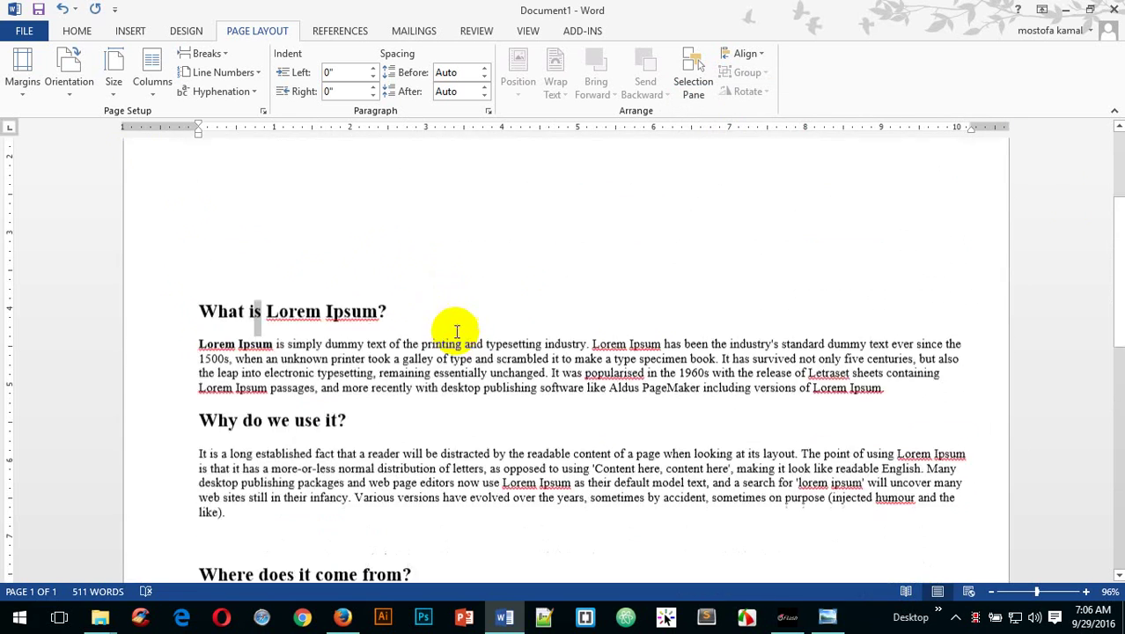
{"action": "left_click", "coordinate": [580, 444]}
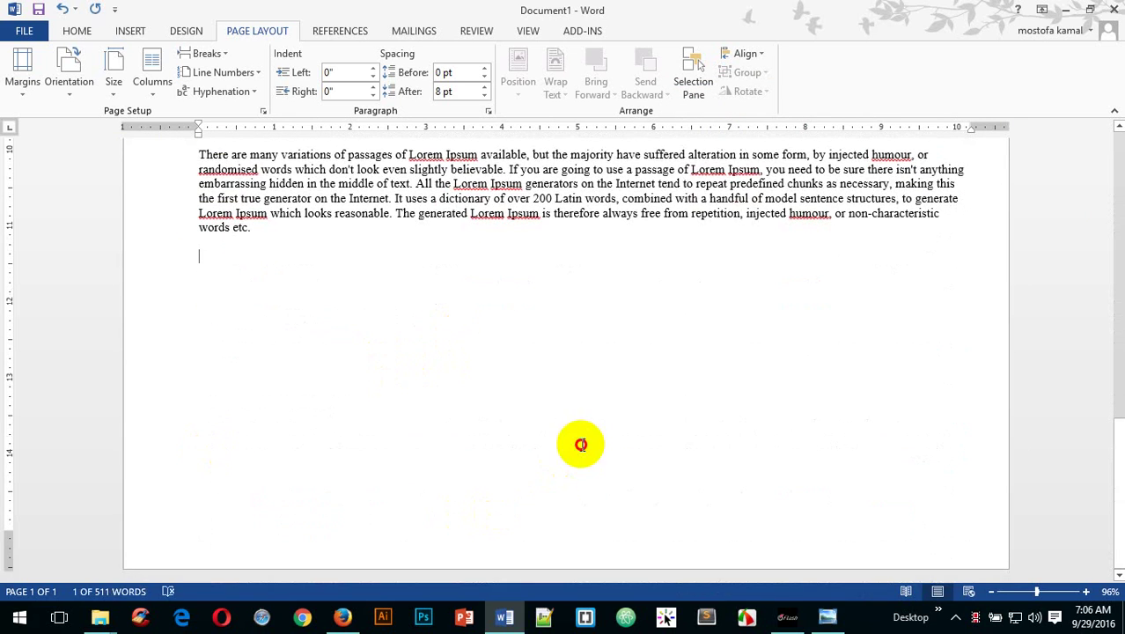
{"action": "scroll", "coordinate": [580, 444], "scroll_direction": "up", "scroll_amount": 15}
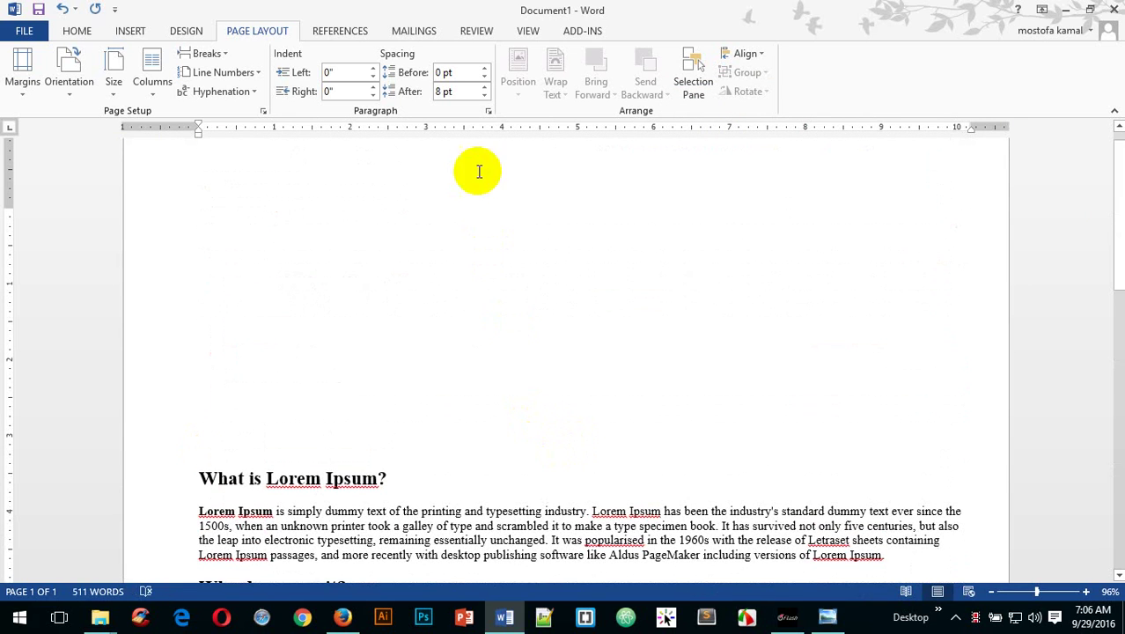
- Set the page's vertical alignment to Top for the whole document and check the start of the page
{"action": "left_click", "coordinate": [262, 111]}
{"action": "left_click", "coordinate": [792, 120]}
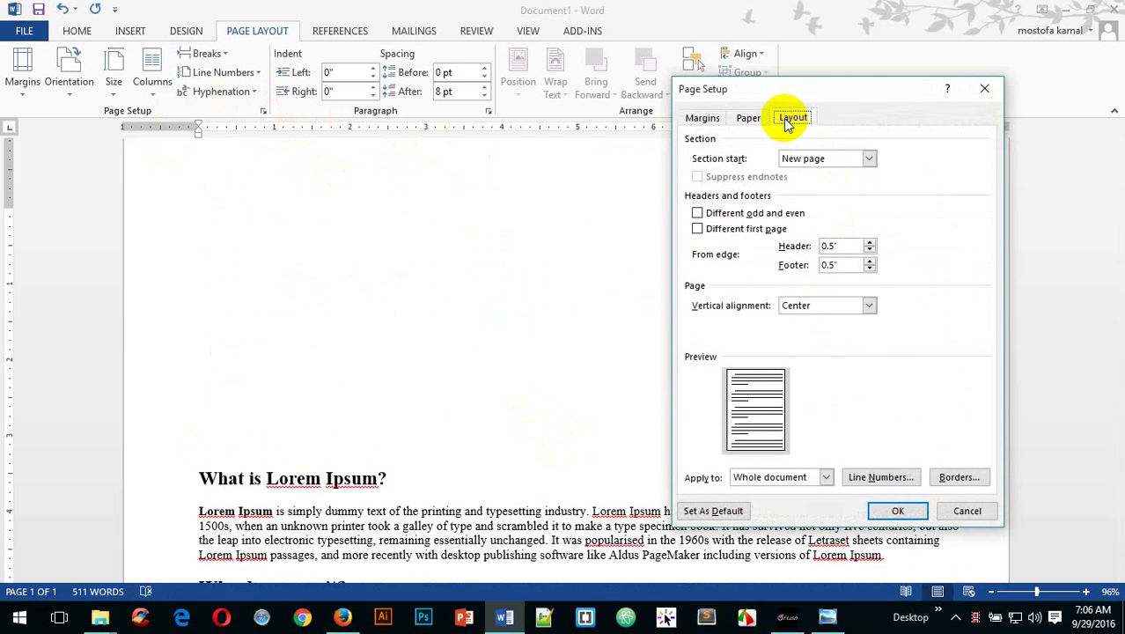
{"action": "left_click", "coordinate": [867, 305]}
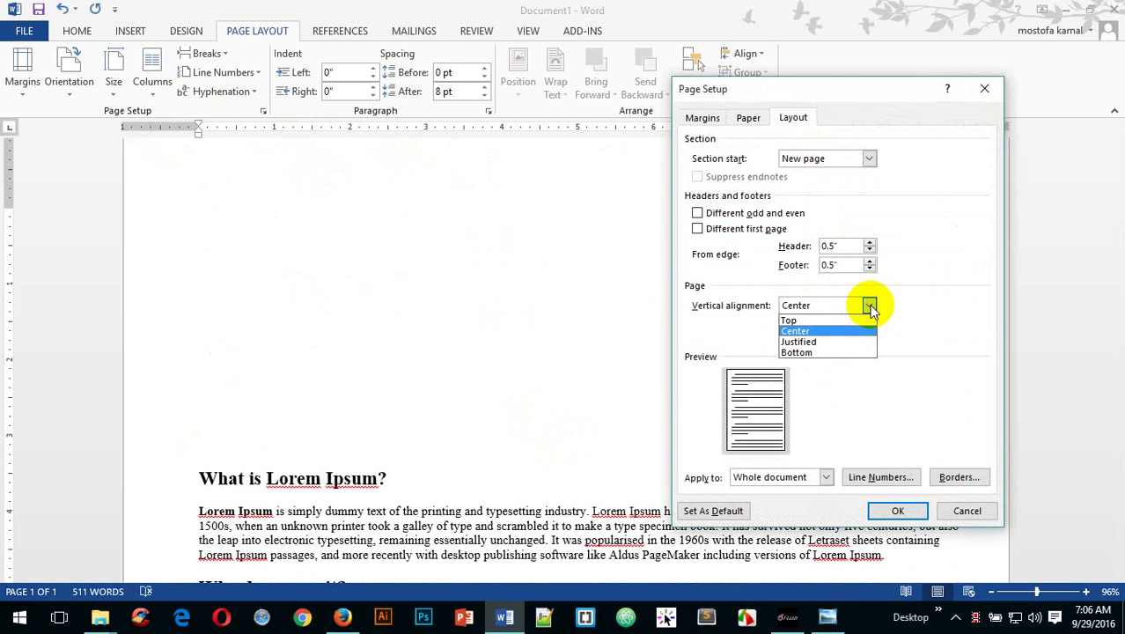
{"action": "left_click", "coordinate": [808, 321]}
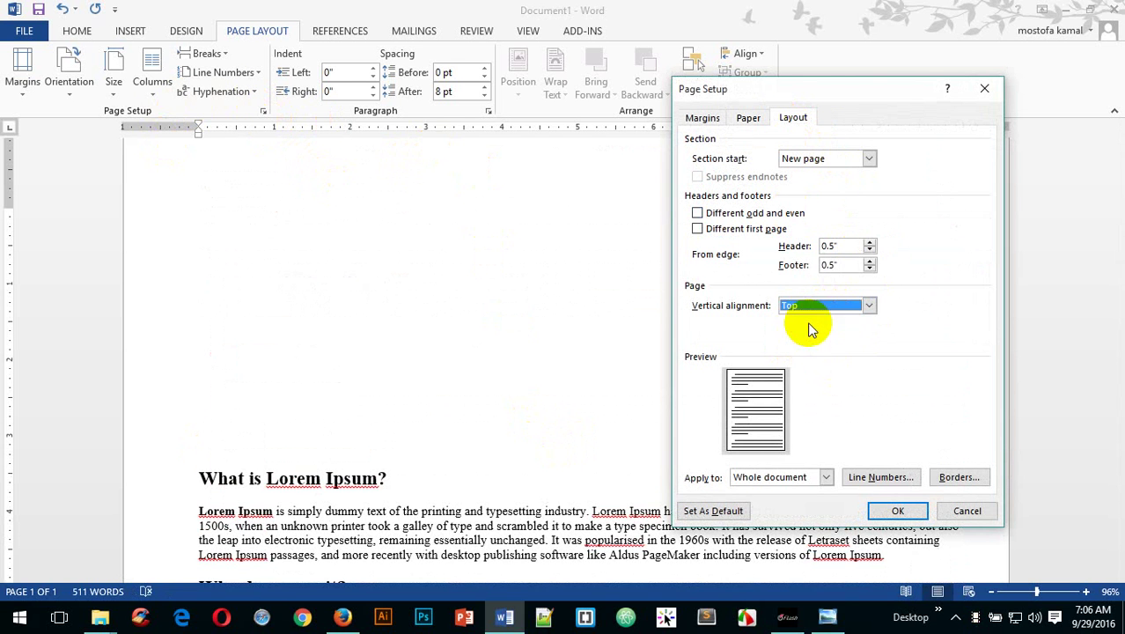
{"action": "left_click", "coordinate": [896, 511]}
{"action": "scroll", "coordinate": [653, 440], "scroll_direction": "down", "scroll_amount": 1}
{"action": "scroll", "coordinate": [660, 442], "scroll_direction": "up", "scroll_amount": 6}
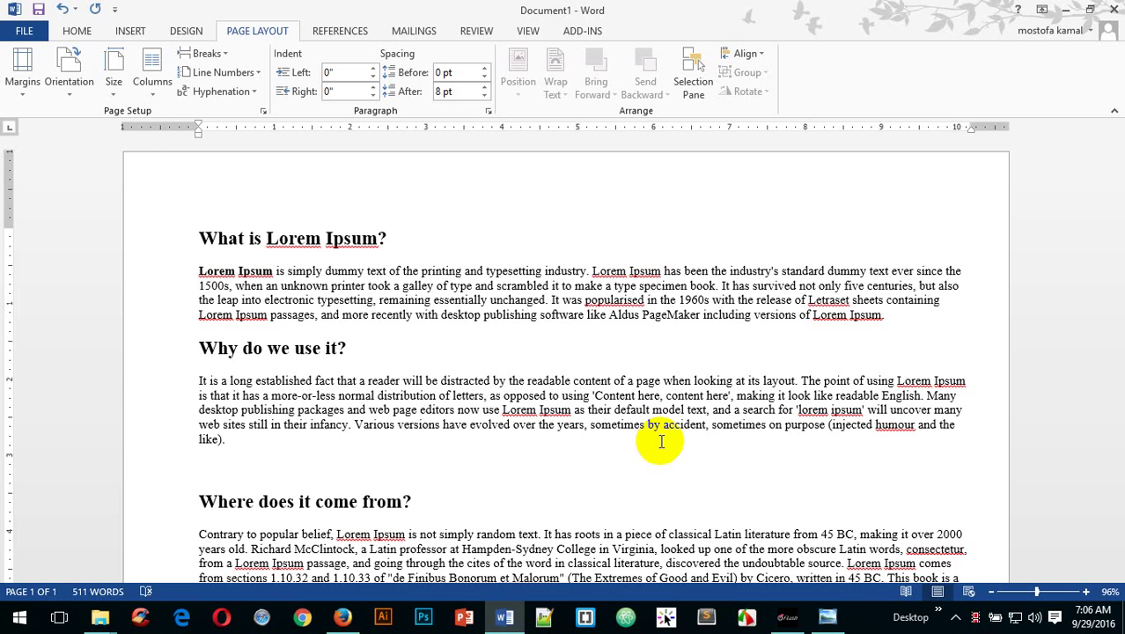
- Set the page's vertical alignment to Bottom for the whole document
{"action": "left_click", "coordinate": [262, 111]}
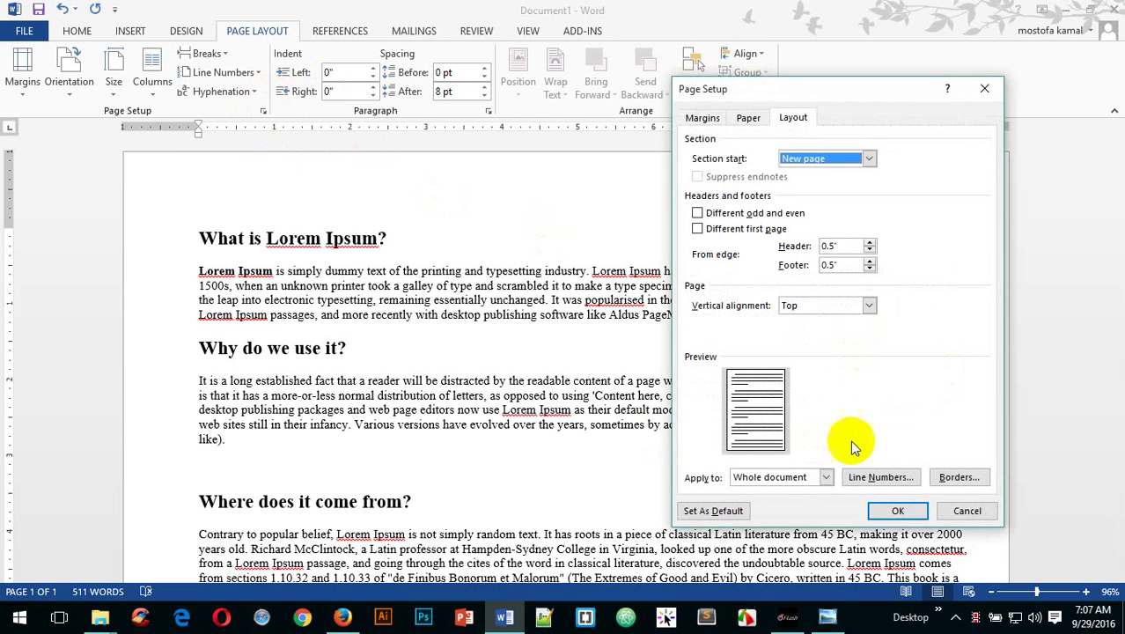
{"action": "left_click", "coordinate": [869, 305]}
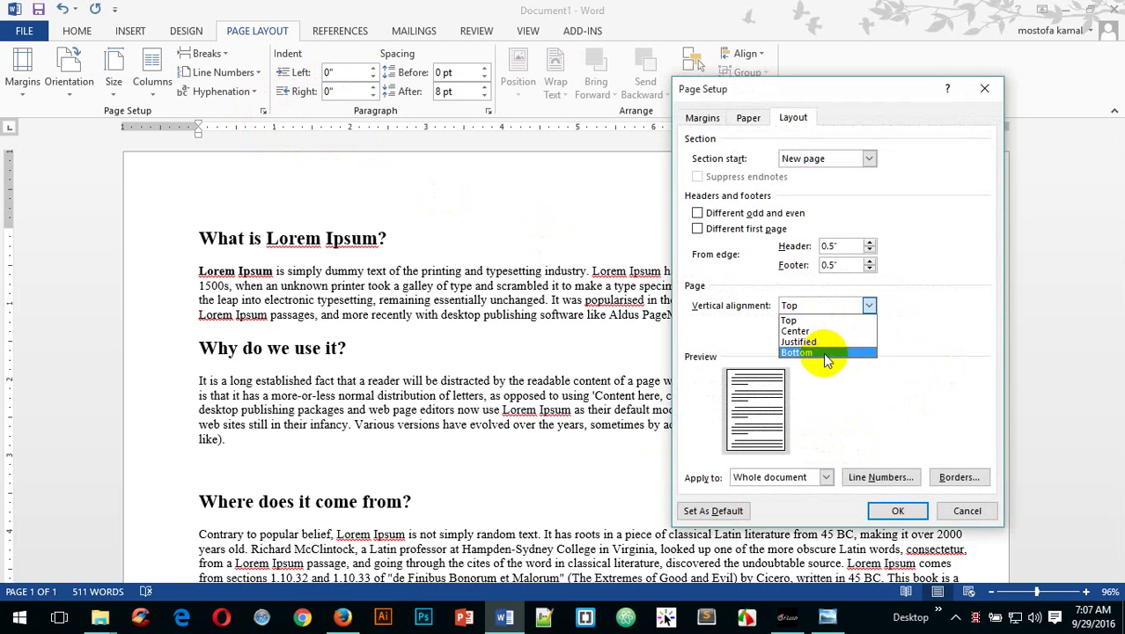
{"action": "left_click", "coordinate": [823, 353]}
{"action": "left_click", "coordinate": [897, 510]}
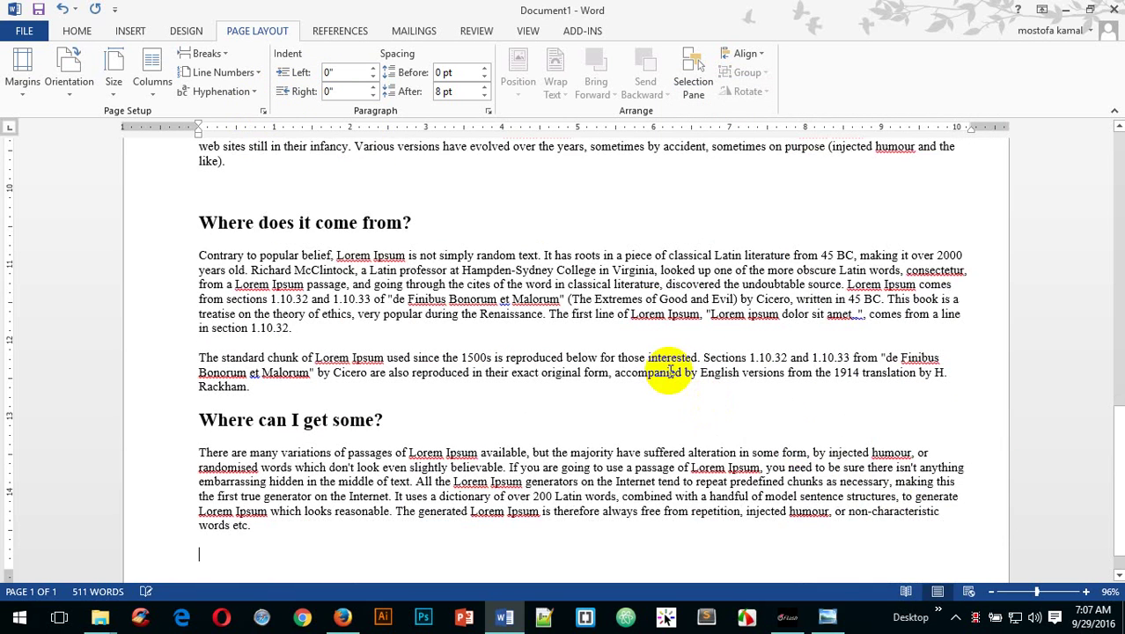
- Change the paper size to Legal for the whole document in the page setup
{"action": "scroll", "coordinate": [673, 369], "scroll_direction": "up", "scroll_amount": 10}
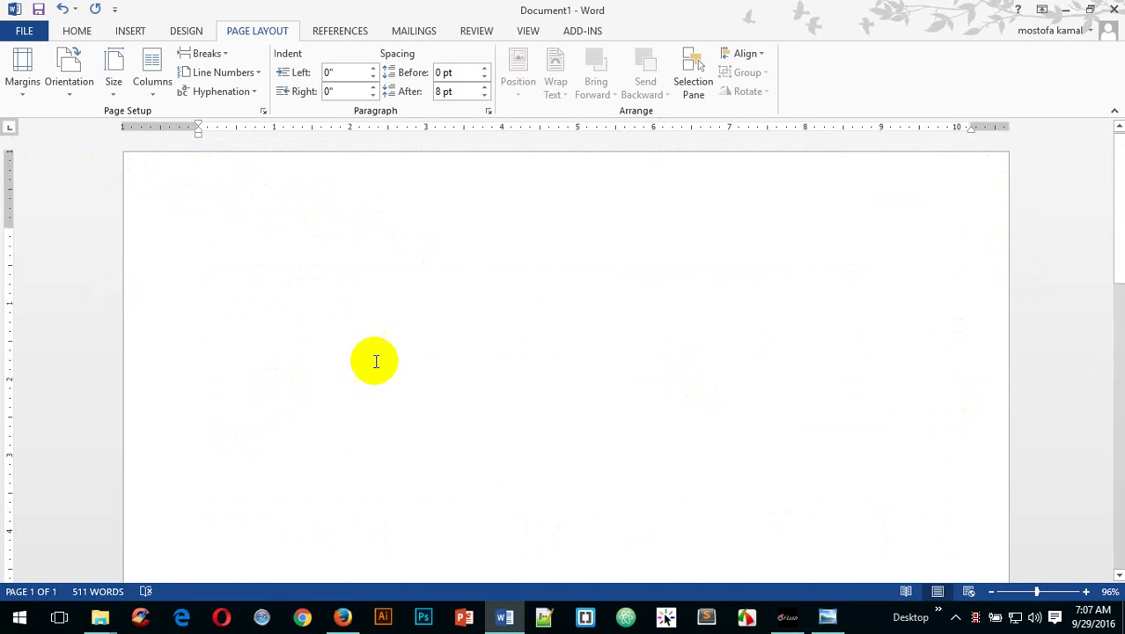
{"action": "scroll", "coordinate": [378, 356], "scroll_direction": "down", "scroll_amount": 4}
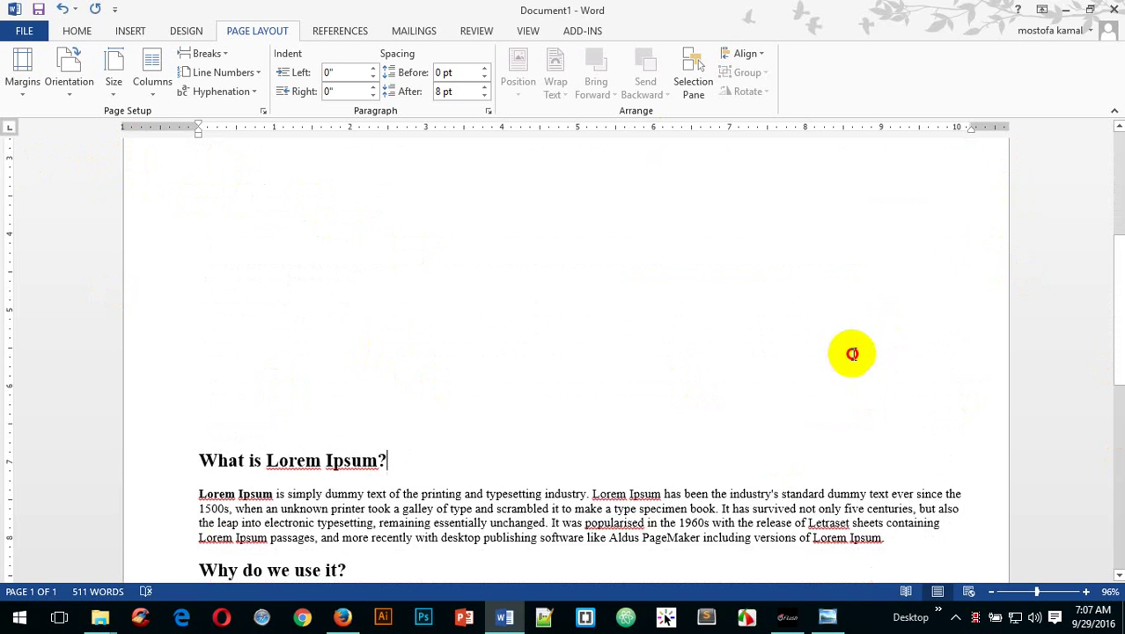
{"action": "left_click", "coordinate": [663, 359]}
{"action": "scroll", "coordinate": [662, 359], "scroll_direction": "up", "scroll_amount": 4}
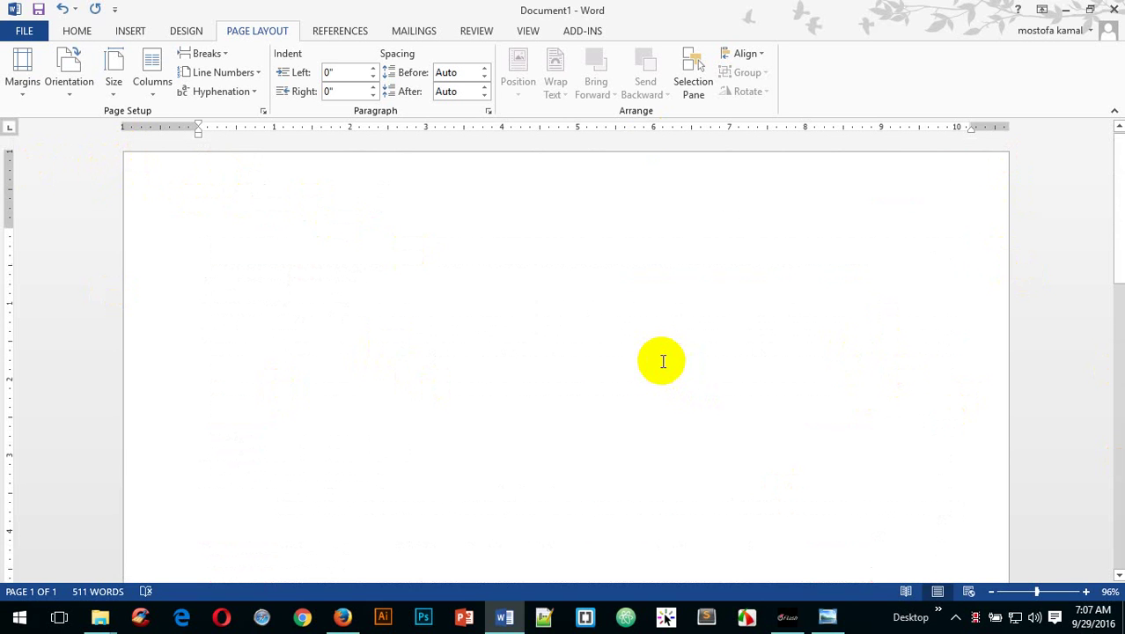
{"action": "left_click", "coordinate": [262, 111]}
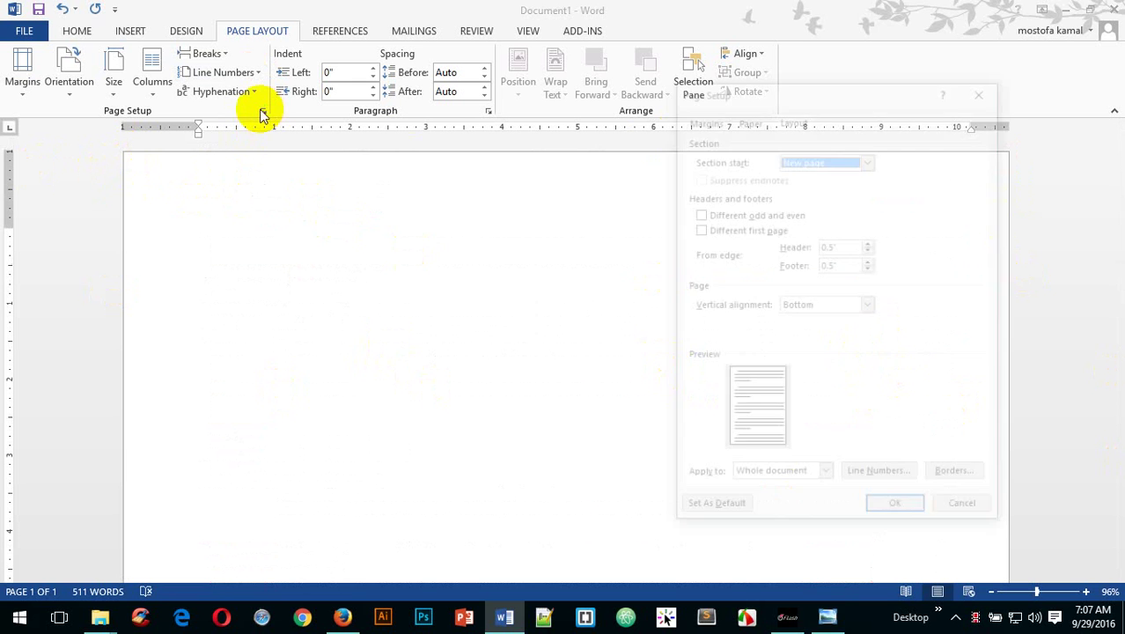
{"action": "left_click", "coordinate": [747, 117]}
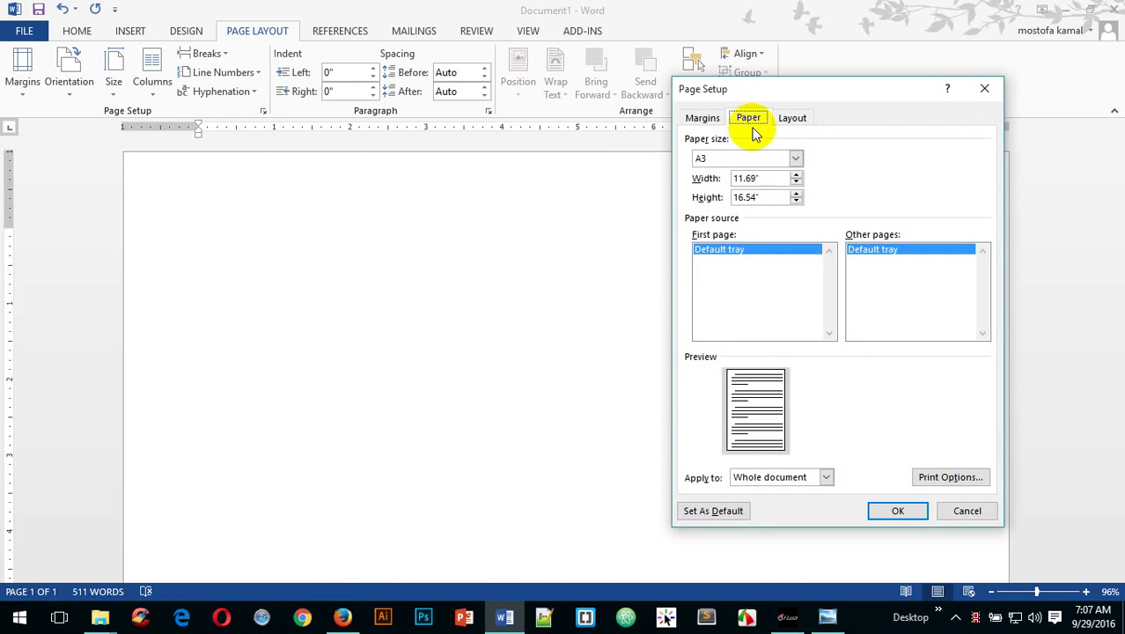
{"action": "left_click", "coordinate": [795, 160]}
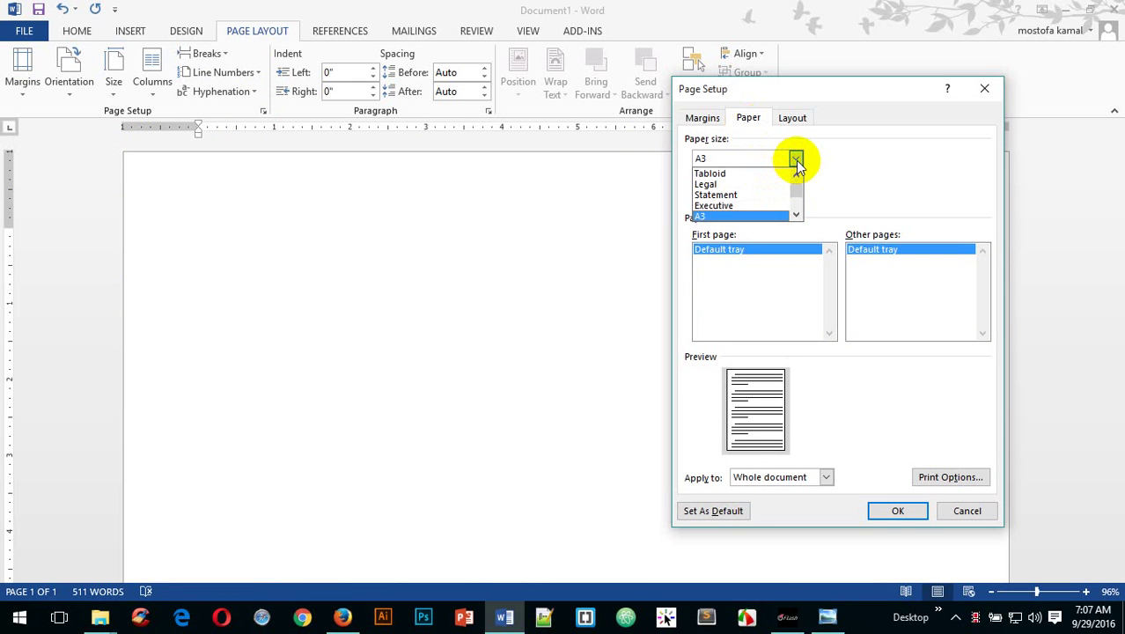
{"action": "left_click", "coordinate": [750, 185]}
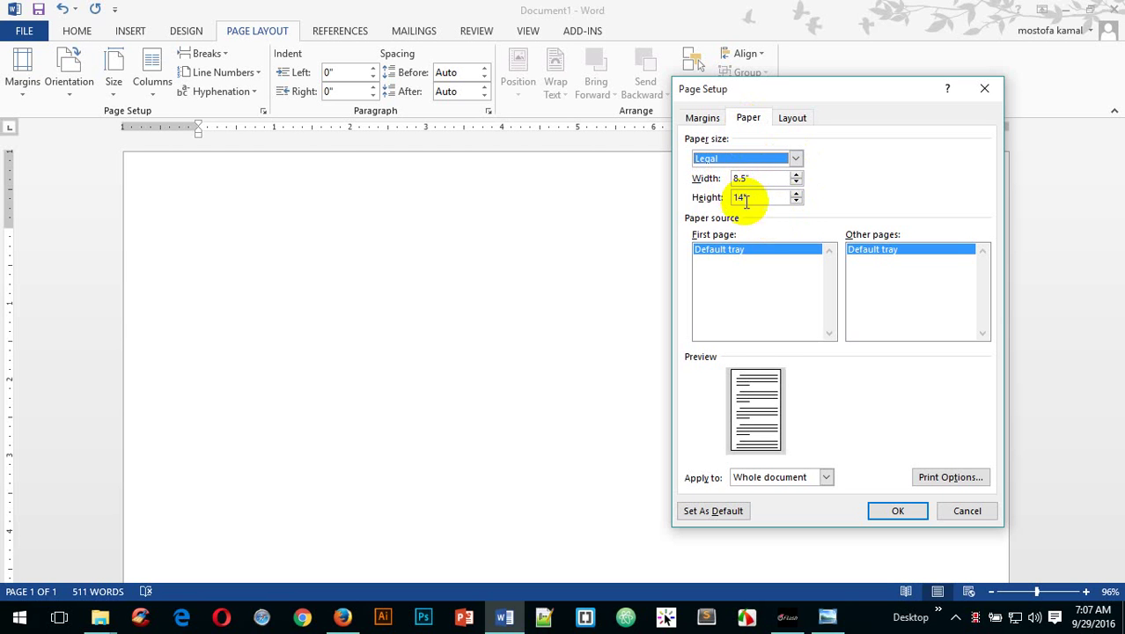
{"action": "left_click", "coordinate": [897, 513]}
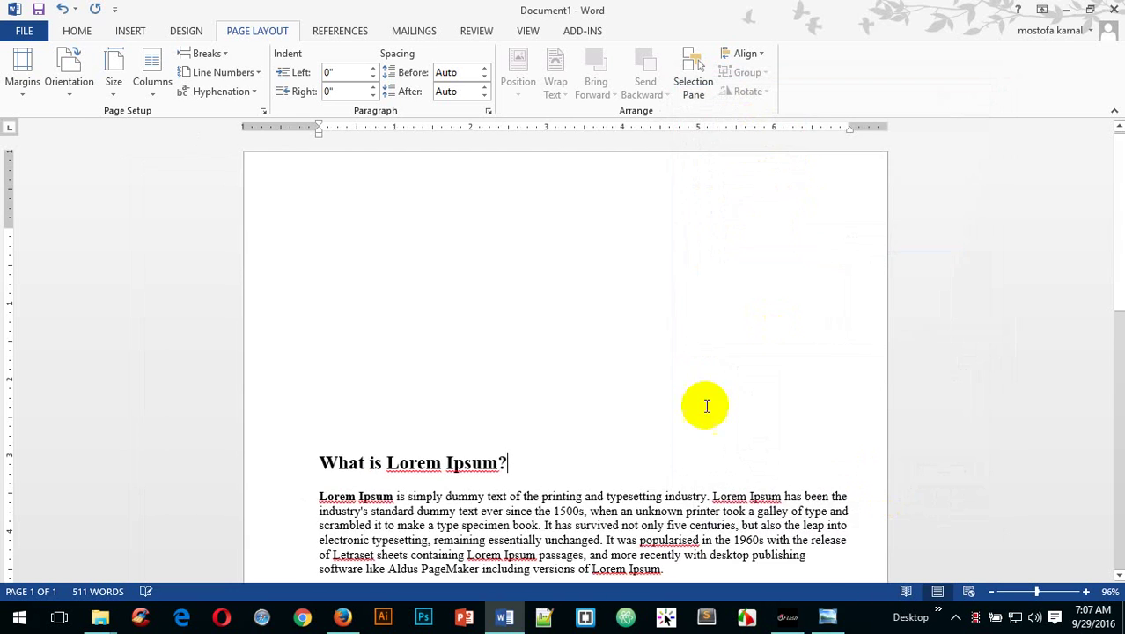
- Check the text on the Legal page and switch the page orientation to Landscape
{"action": "scroll", "coordinate": [540, 299], "scroll_direction": "down", "scroll_amount": 12}
{"action": "scroll", "coordinate": [541, 325], "scroll_direction": "down", "scroll_amount": 1}
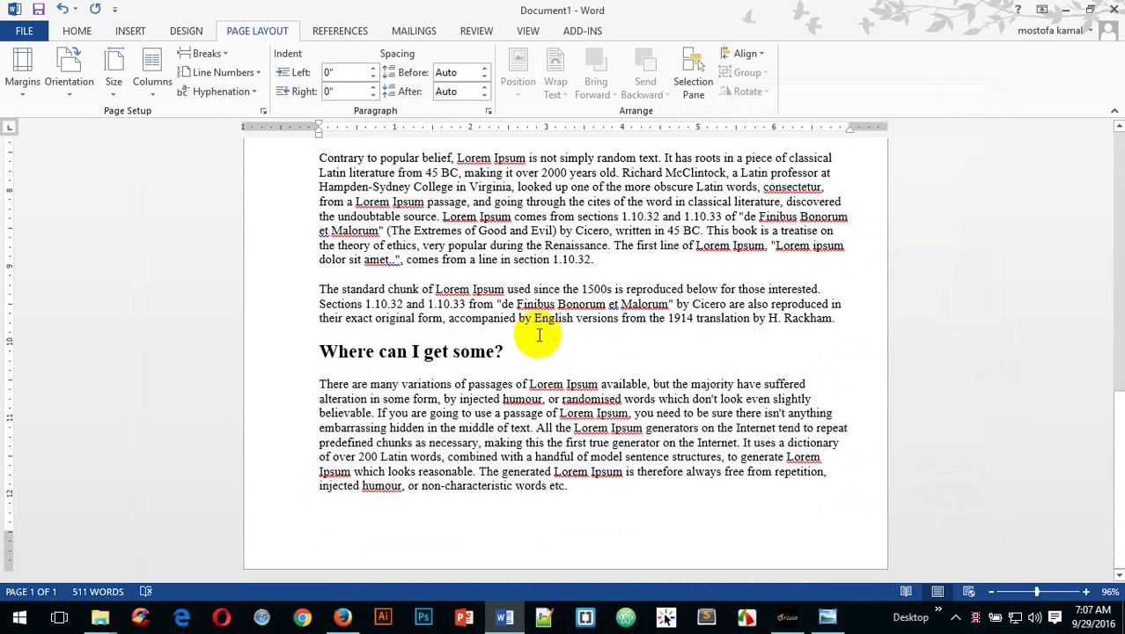
{"action": "scroll", "coordinate": [539, 334], "scroll_direction": "up", "scroll_amount": 11}
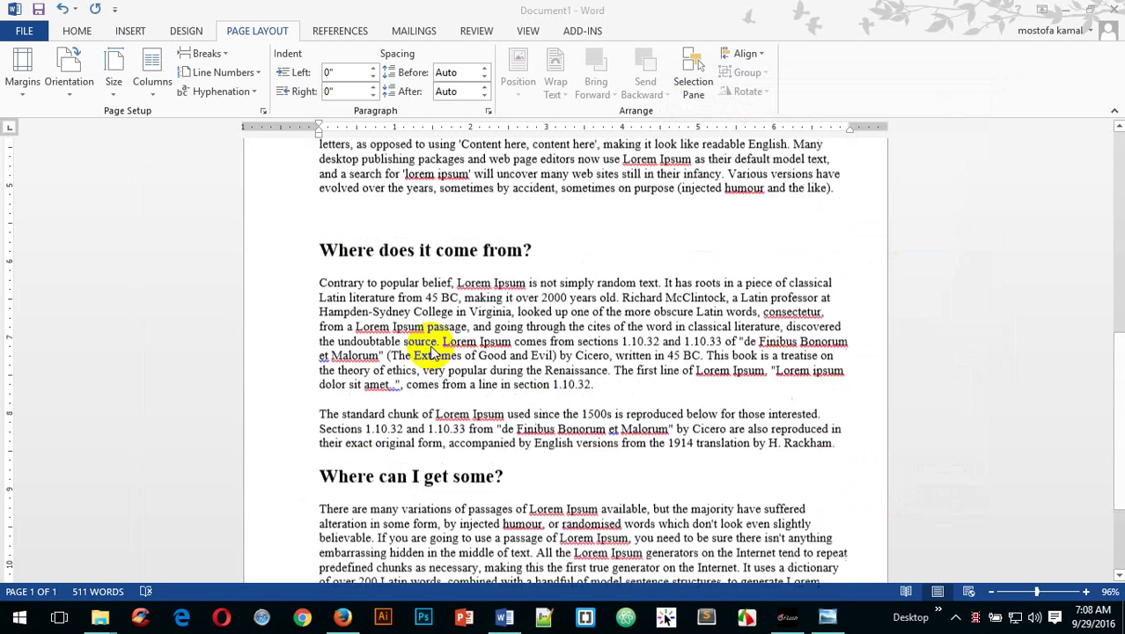
{"action": "scroll", "coordinate": [434, 343], "scroll_direction": "down", "scroll_amount": 4}
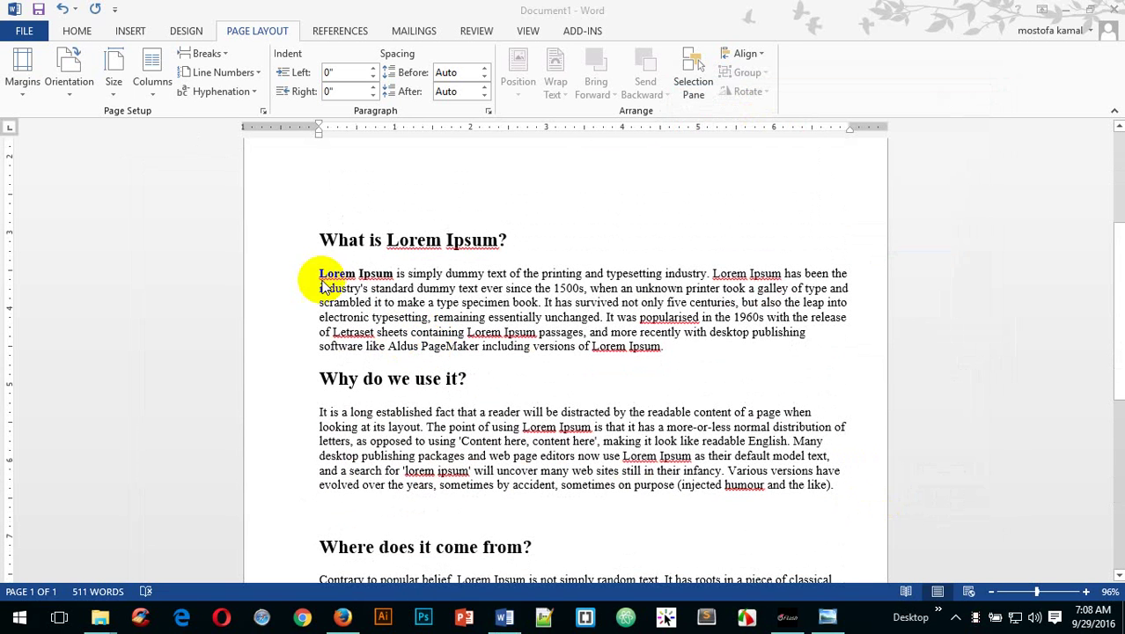
{"action": "left_click", "coordinate": [74, 66]}
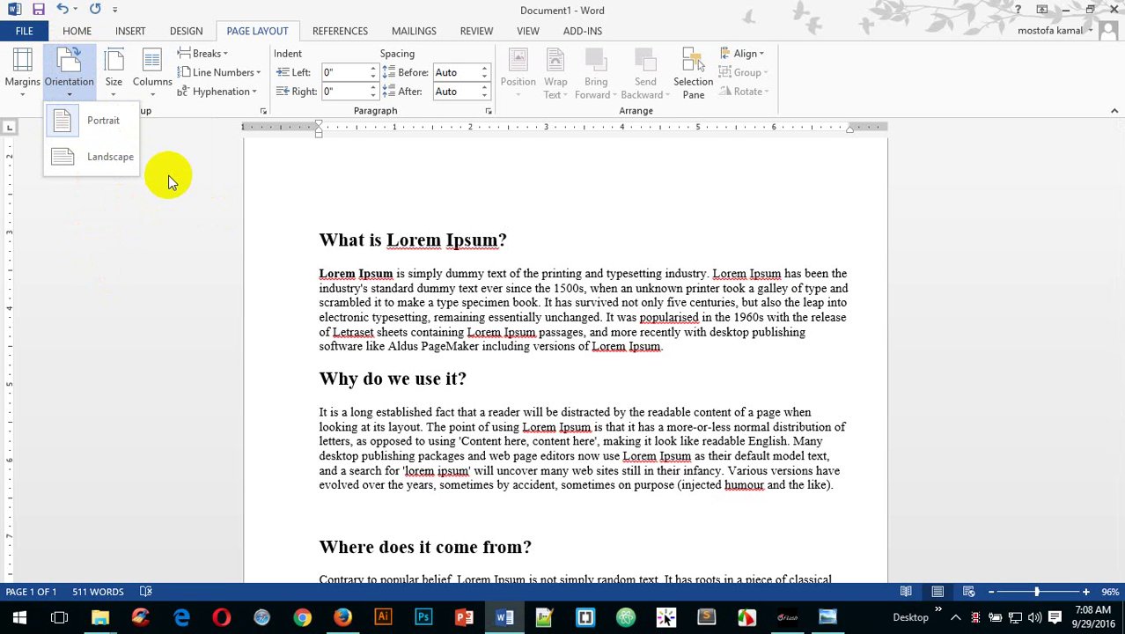
{"action": "left_click", "coordinate": [97, 156]}
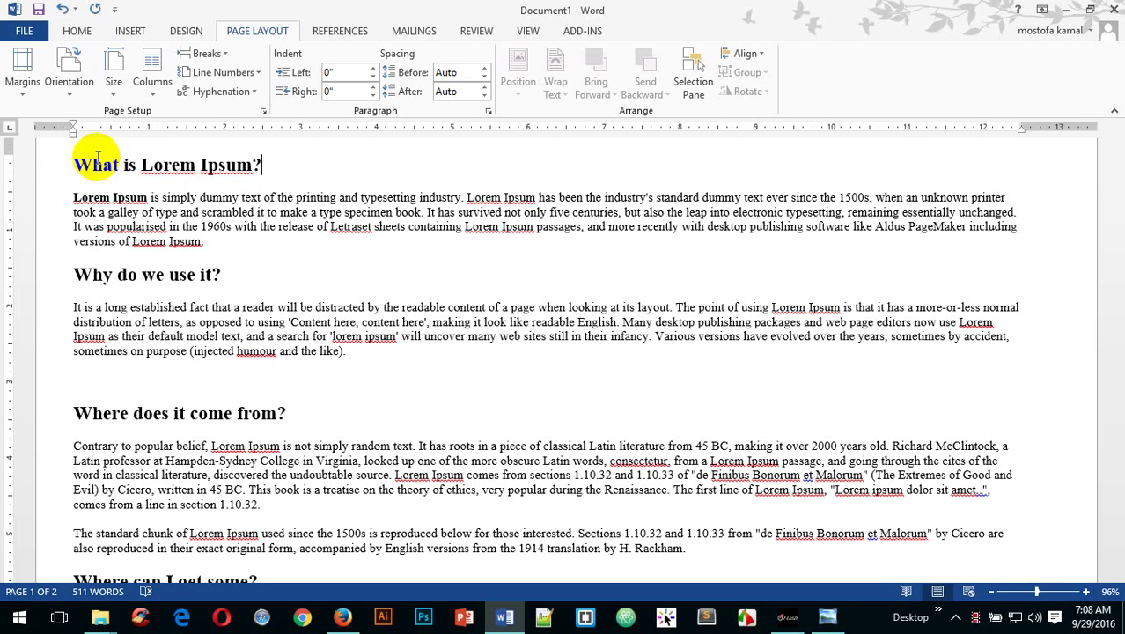
- Look through the landscape pages and return the page orientation to Portrait
{"action": "scroll", "coordinate": [146, 107], "scroll_direction": "down", "scroll_amount": 1}
{"action": "scroll", "coordinate": [203, 340], "scroll_direction": "down", "scroll_amount": 8}
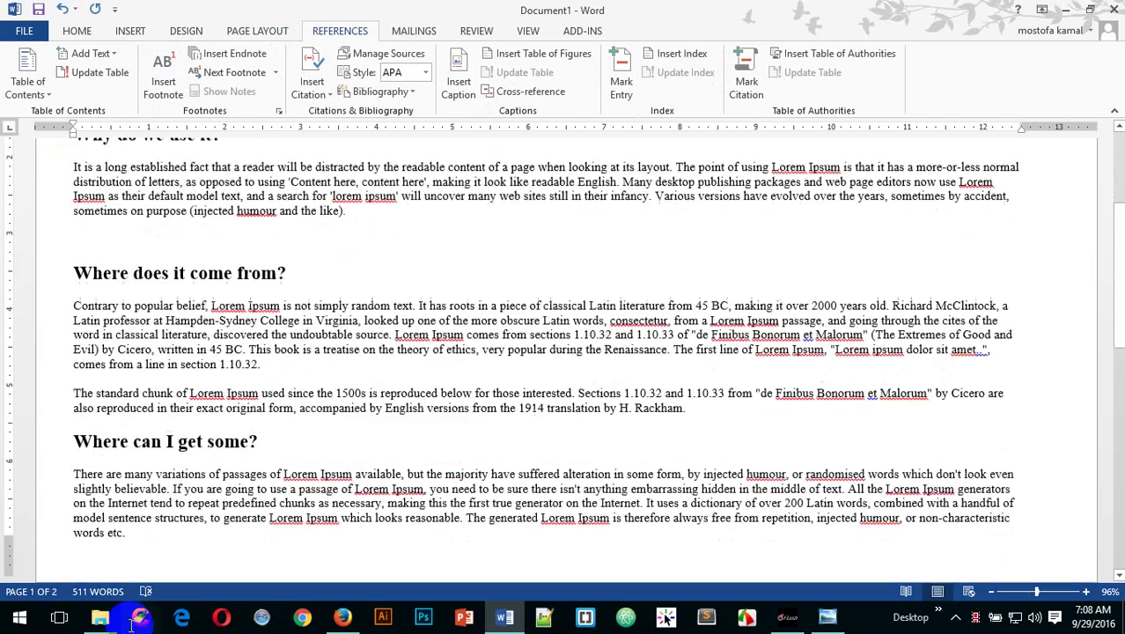
{"action": "scroll", "coordinate": [467, 451], "scroll_direction": "down", "scroll_amount": 10}
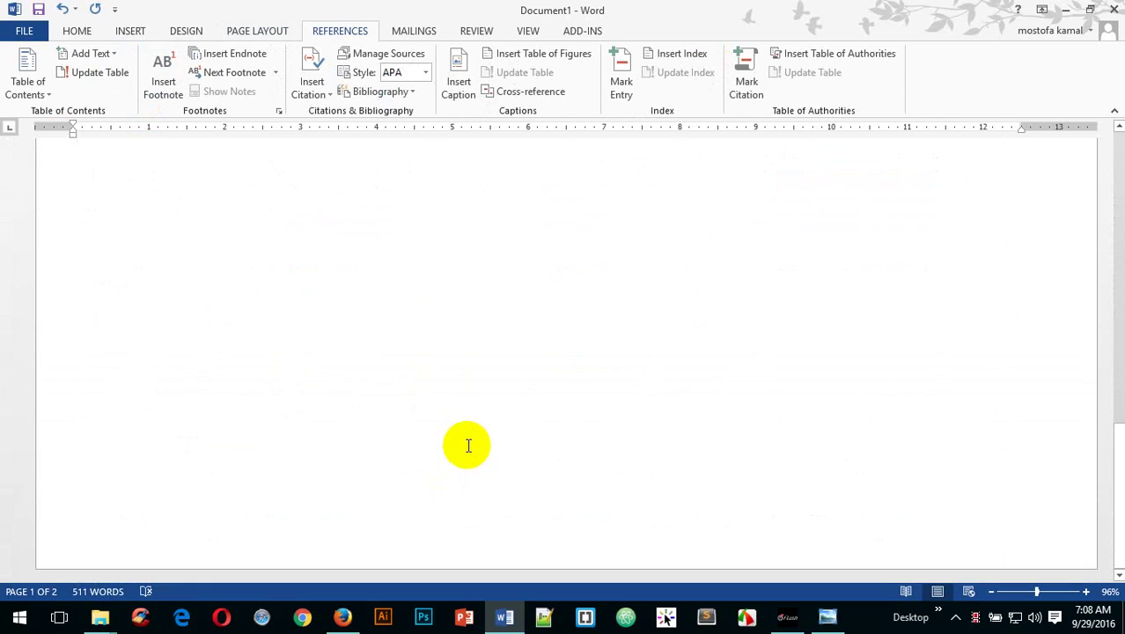
{"action": "scroll", "coordinate": [466, 444], "scroll_direction": "up", "scroll_amount": 15}
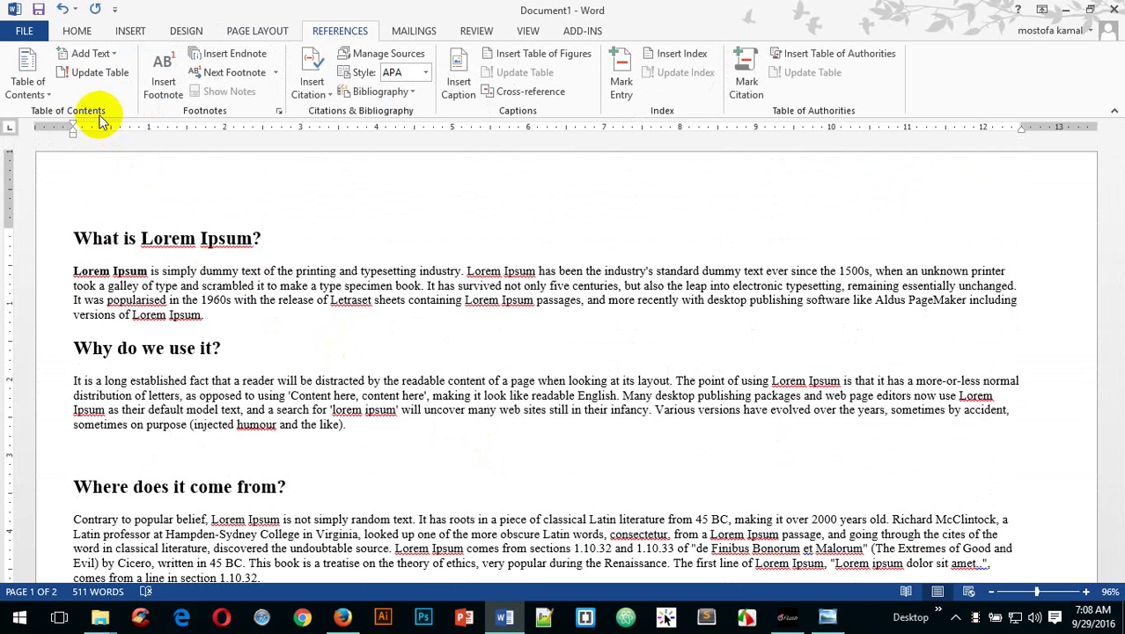
{"action": "left_click", "coordinate": [257, 31]}
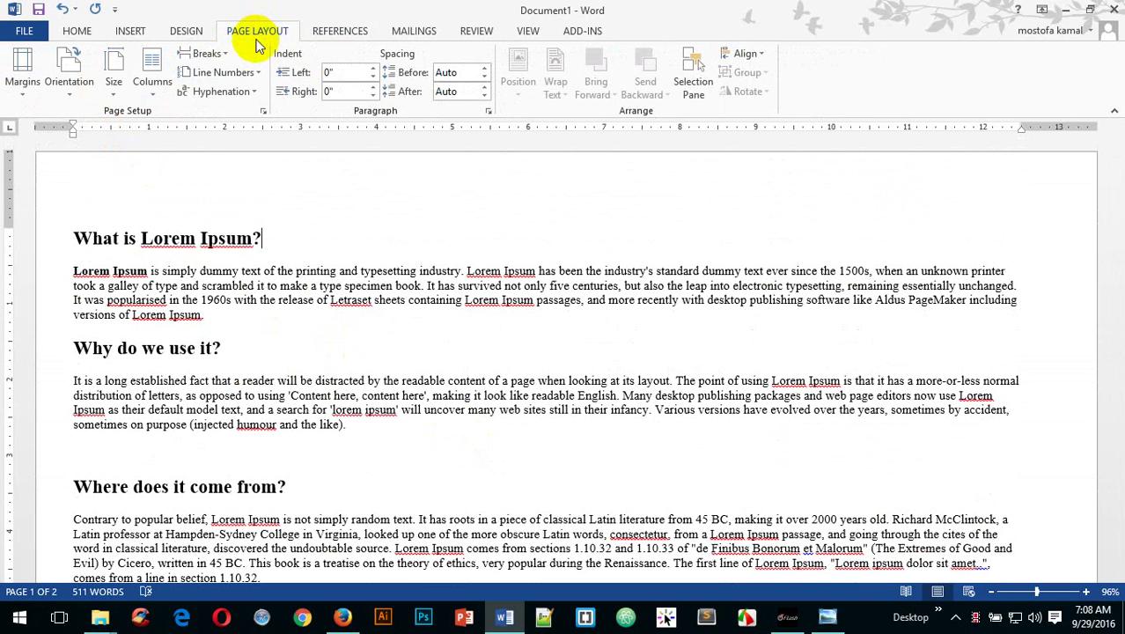
{"action": "left_click", "coordinate": [67, 83]}
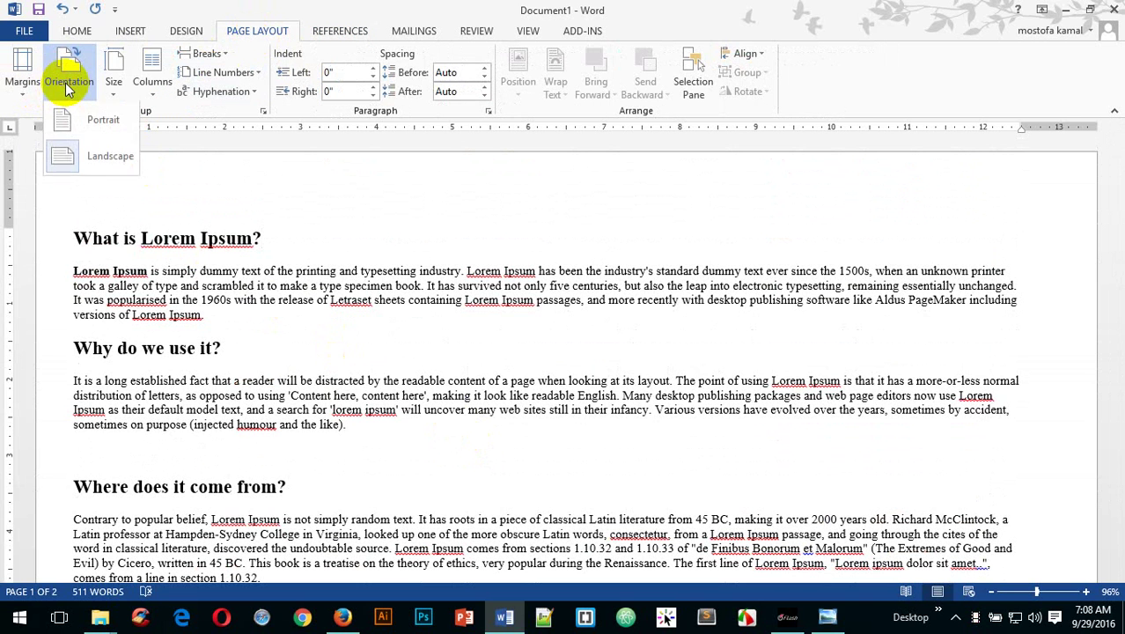
{"action": "left_click", "coordinate": [93, 125]}
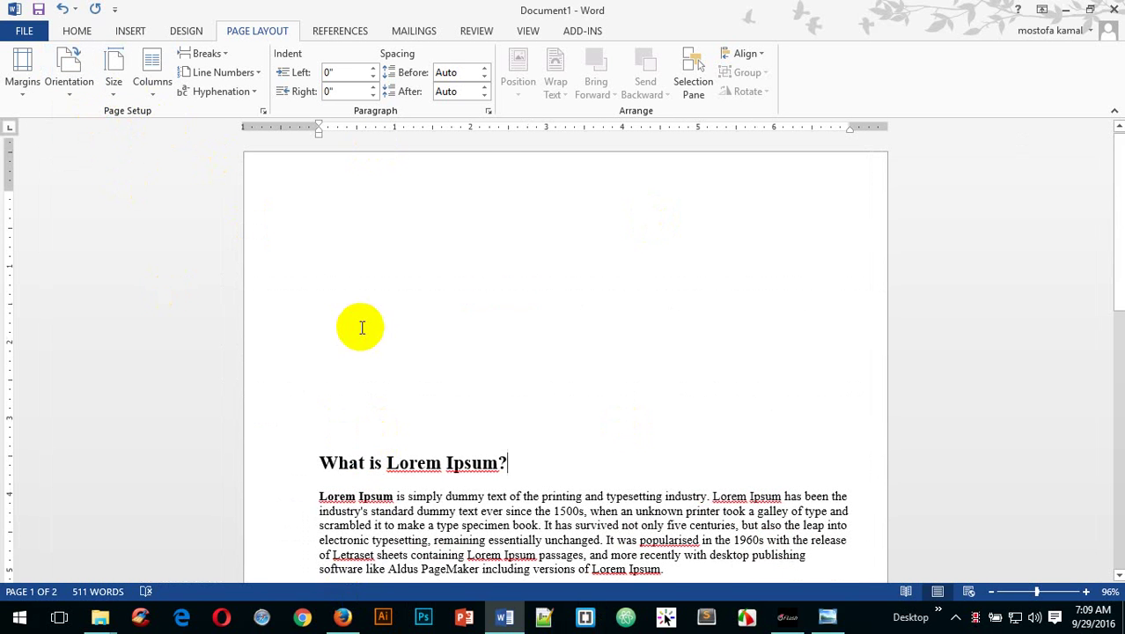
- Select the whole document text and set the number of columns to 4 in the detailed column settings
{"action": "scroll", "coordinate": [451, 433], "scroll_direction": "down", "scroll_amount": 5}
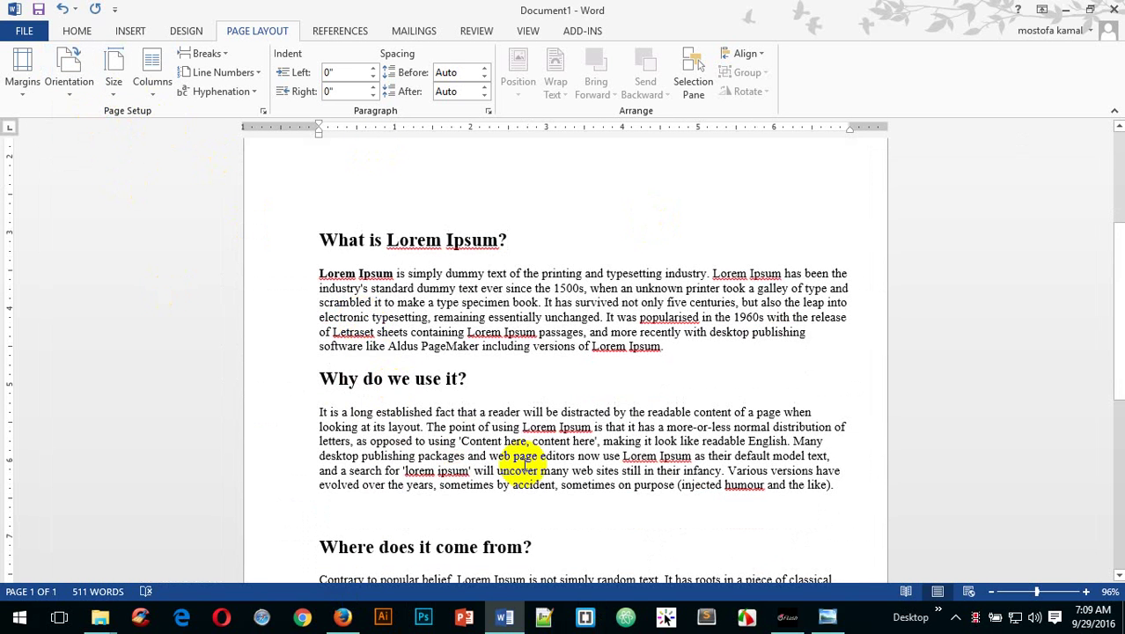
{"action": "key", "text": "ctrl+a"}
{"action": "left_click", "coordinate": [153, 88]}
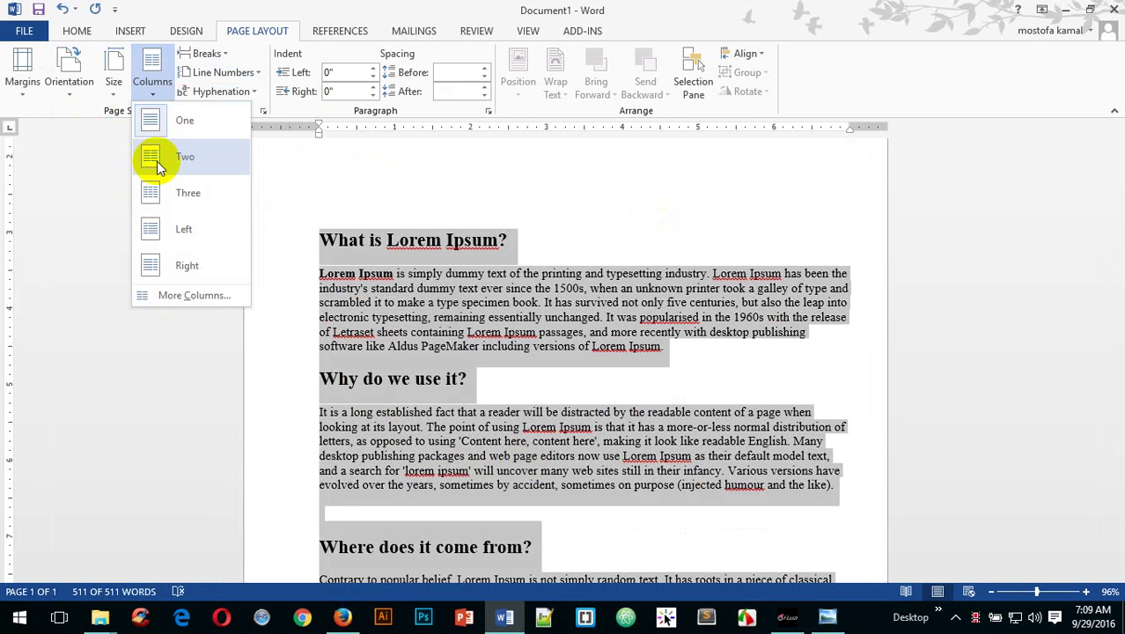
{"action": "left_click", "coordinate": [170, 297]}
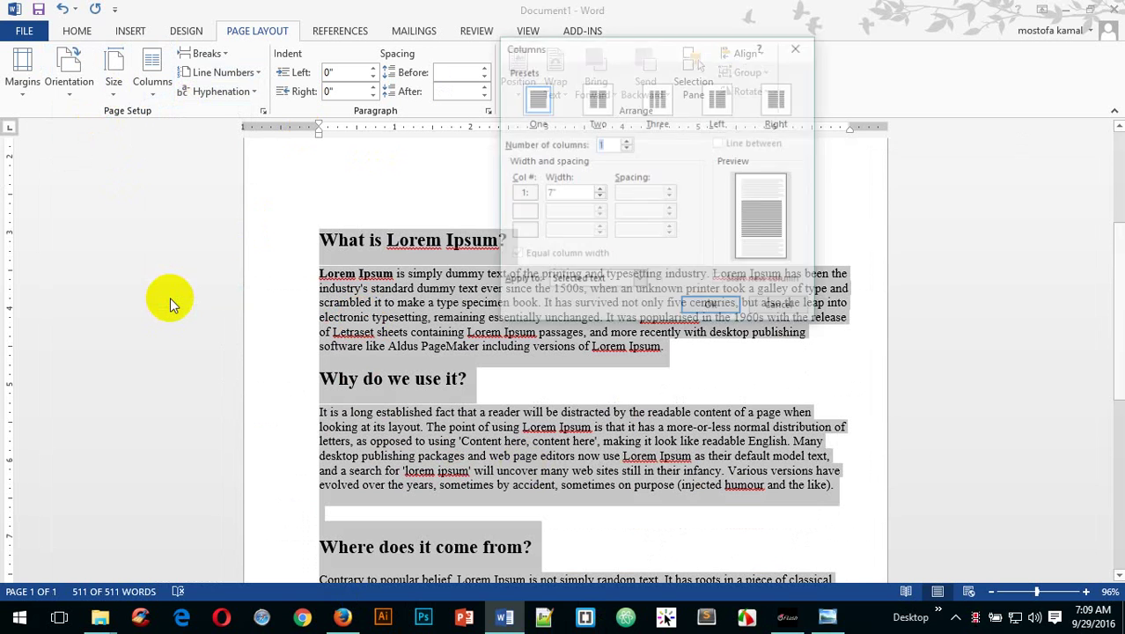
{"action": "left_click_drag", "start_coordinate": [631, 47], "coordinate": [864, 103]}
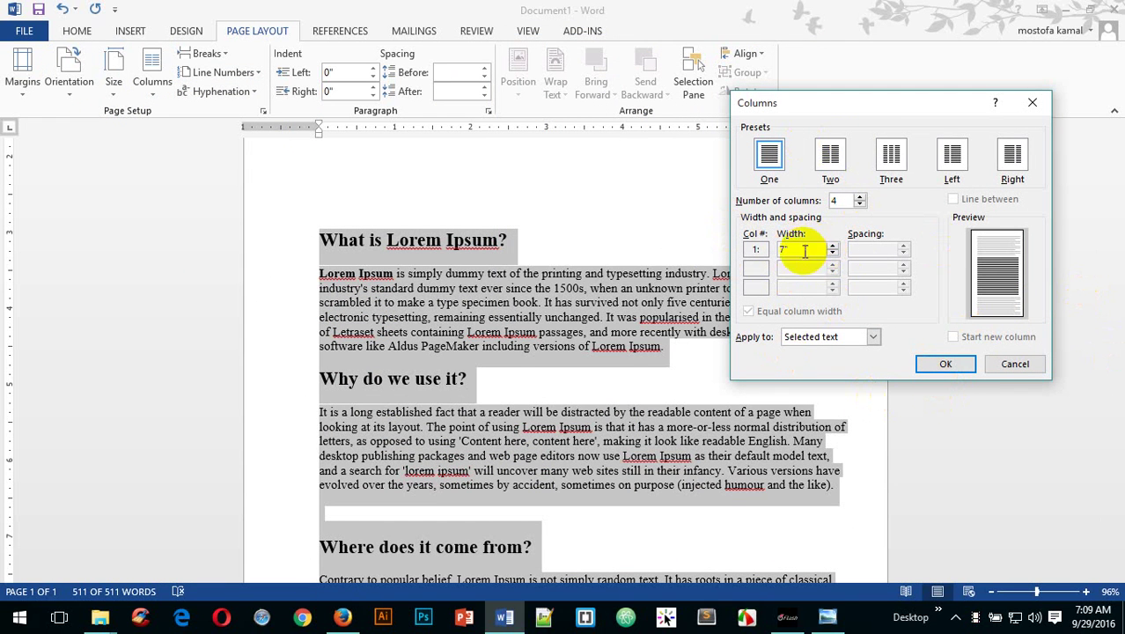
- Set the equal column width to 1.75" with 0" spacing and apply the columns to the selected text
{"action": "left_click", "coordinate": [832, 250]}
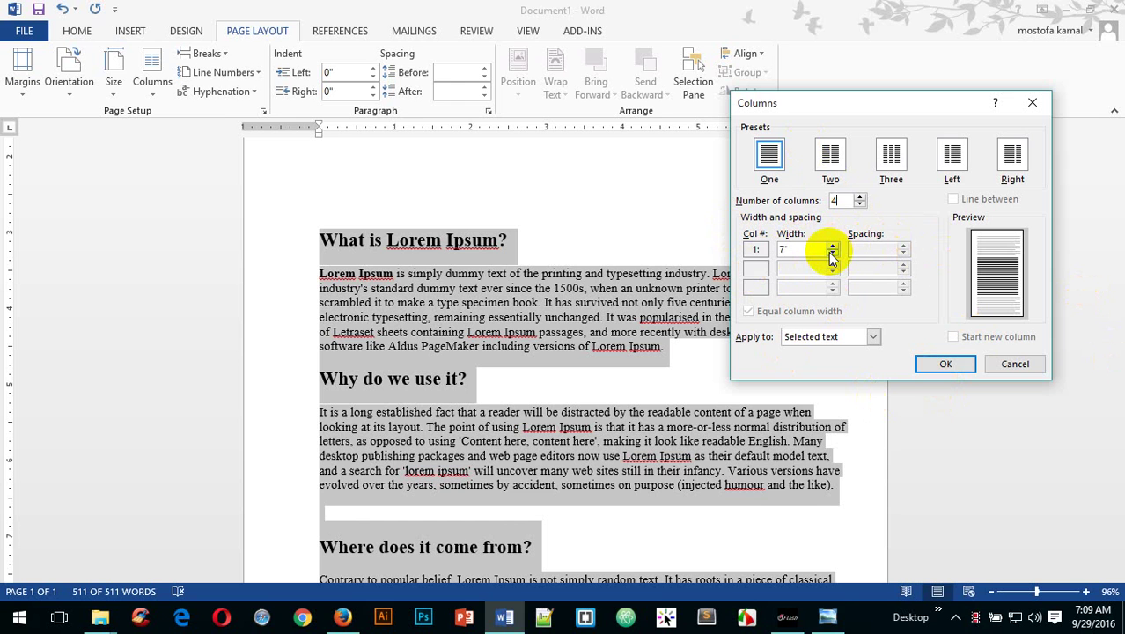
{"action": "left_click", "coordinate": [832, 254]}
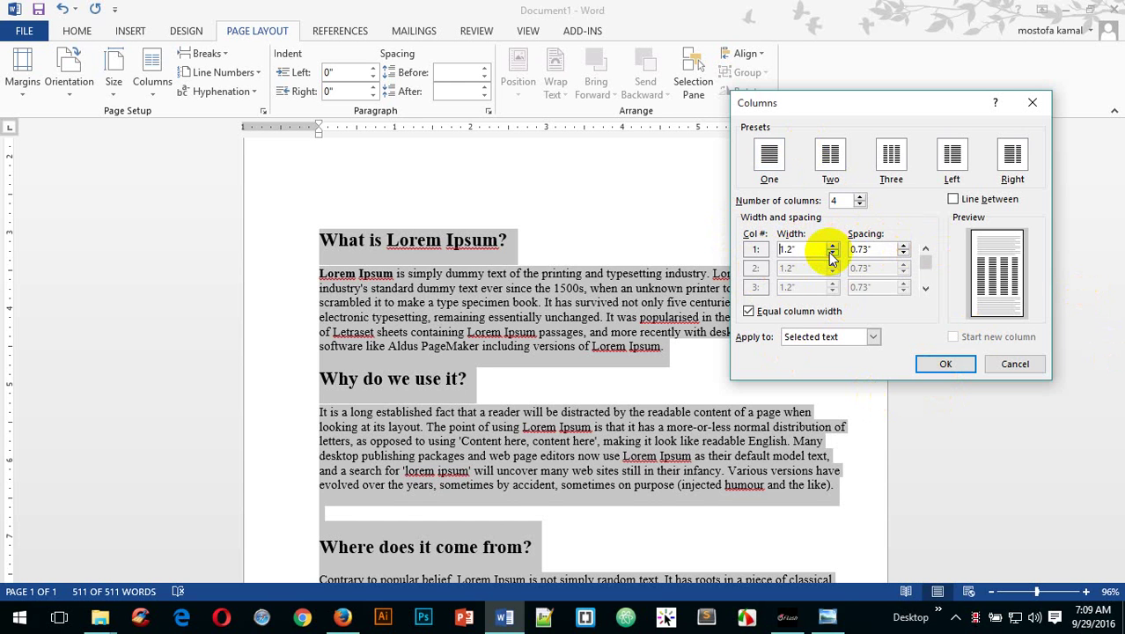
{"action": "left_click", "coordinate": [832, 254]}
{"action": "left_click", "coordinate": [831, 254]}
{"action": "left_click", "coordinate": [832, 248]}
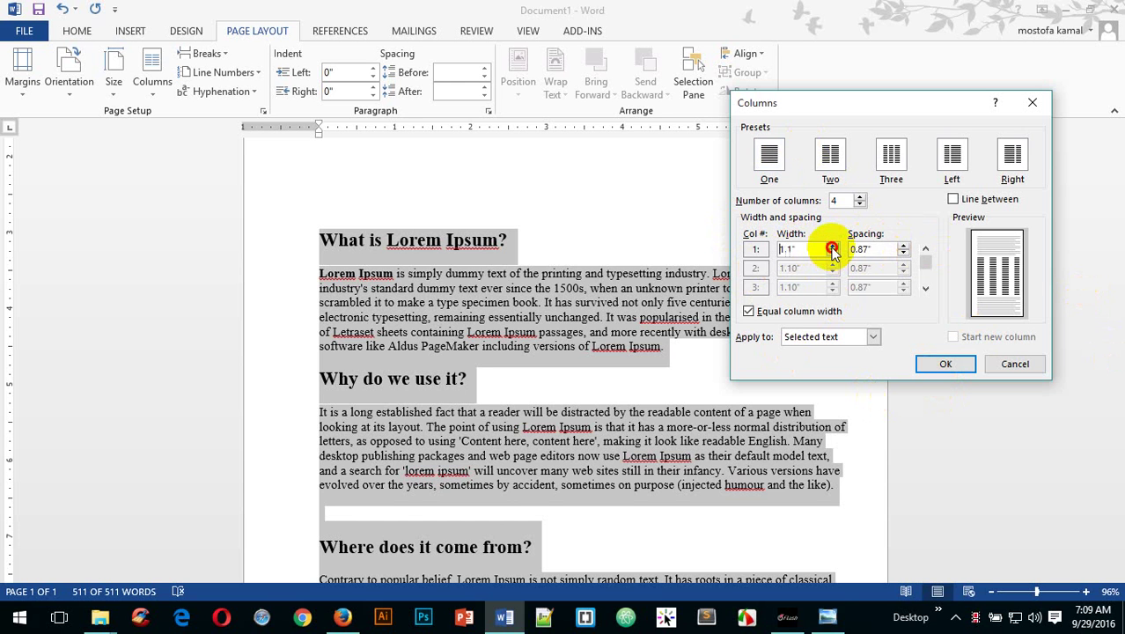
{"action": "left_click", "coordinate": [831, 247]}
{"action": "left_click", "coordinate": [832, 247]}
{"action": "left_click", "coordinate": [832, 248]}
{"action": "left_click", "coordinate": [832, 247]}
{"action": "left_click", "coordinate": [833, 247]}
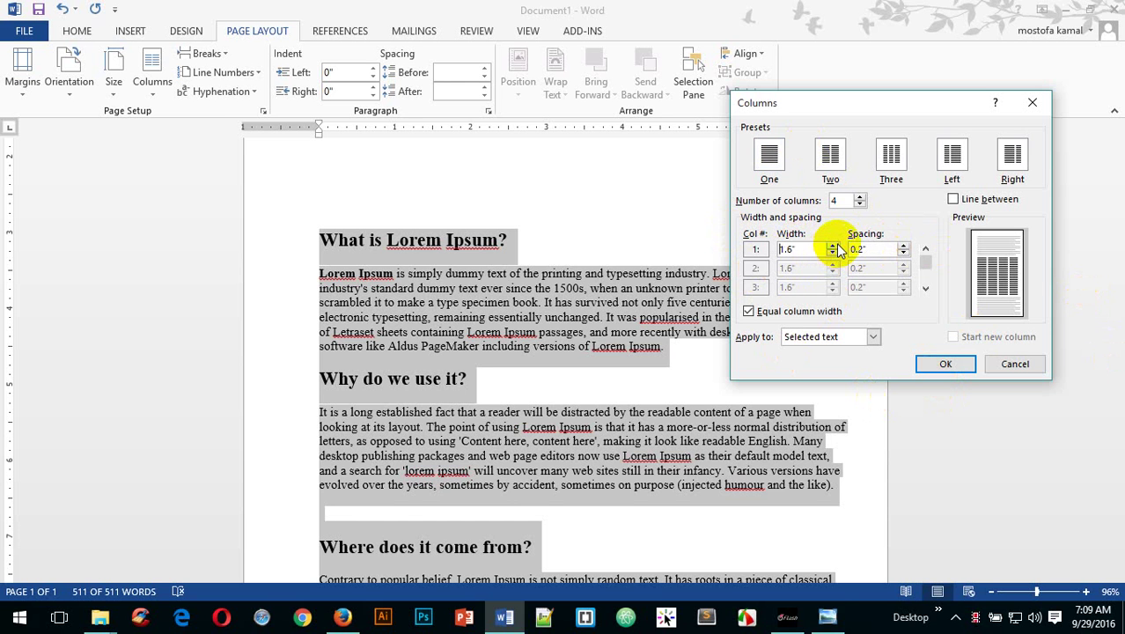
{"action": "left_click", "coordinate": [832, 247]}
{"action": "left_click", "coordinate": [833, 248]}
{"action": "left_click", "coordinate": [834, 248]}
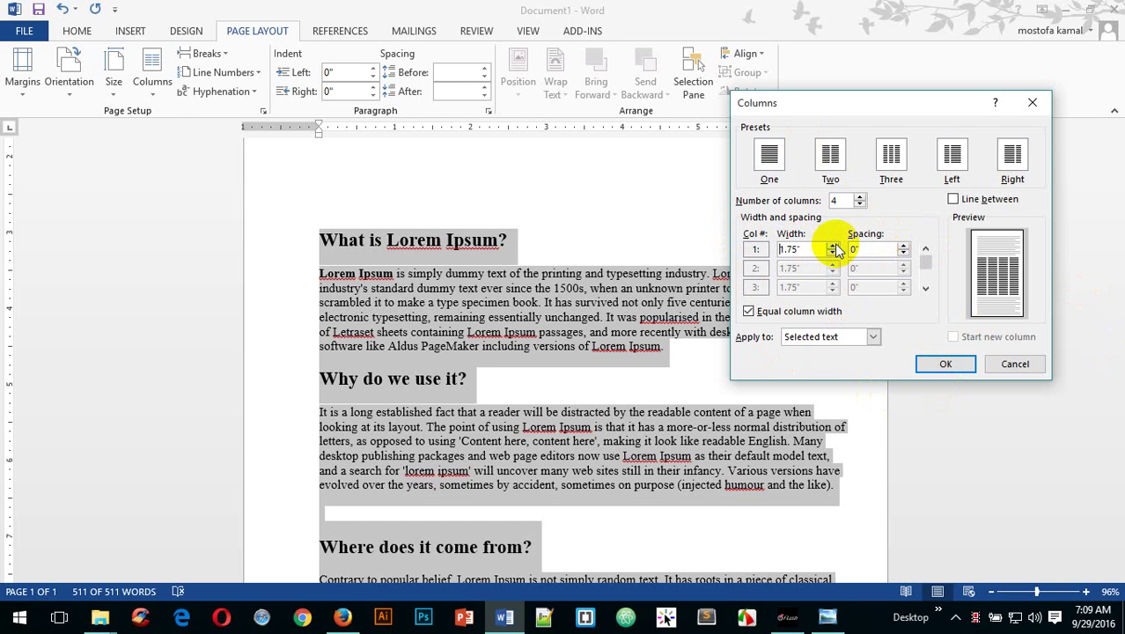
{"action": "left_click", "coordinate": [835, 248]}
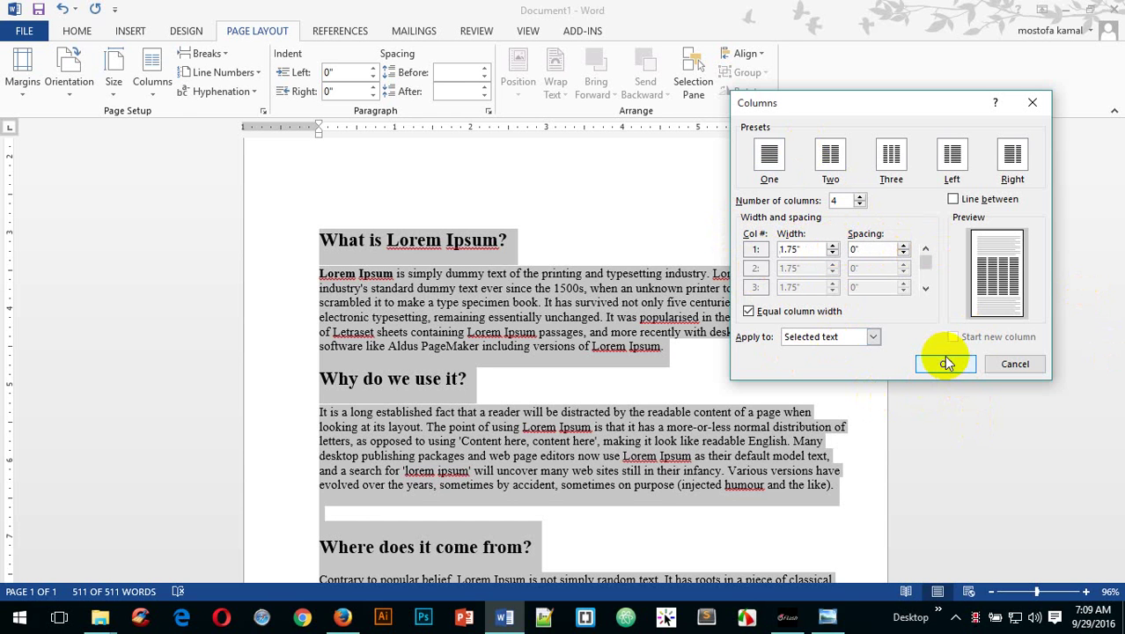
{"action": "left_click", "coordinate": [945, 365]}
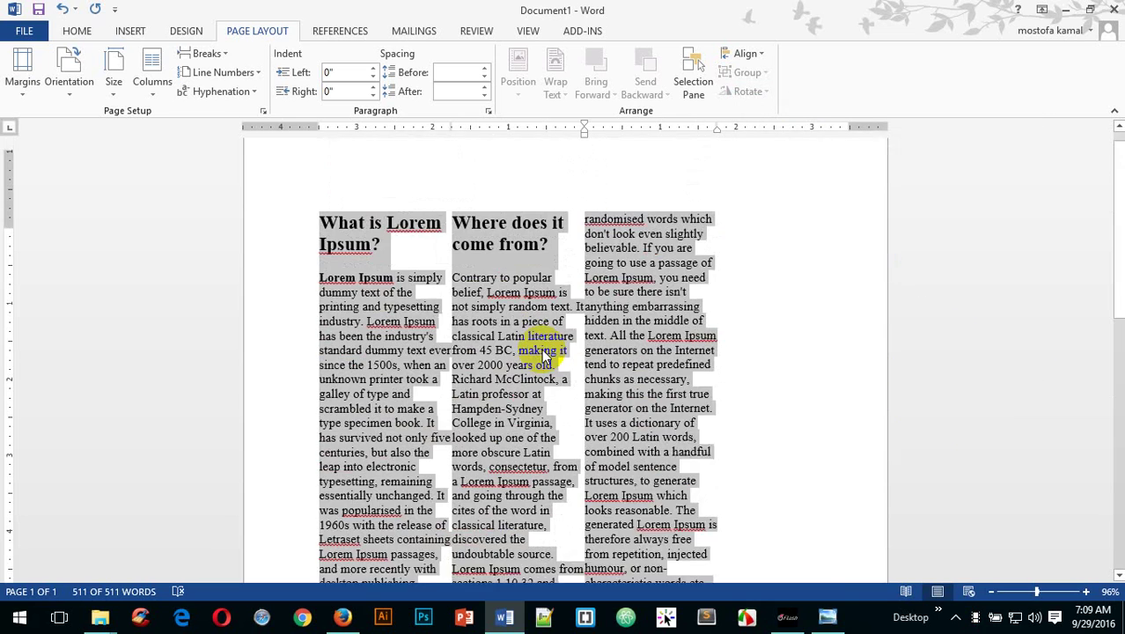
- Examine how the text is distributed across the columns from the start to the end of the page
{"action": "scroll", "coordinate": [546, 354], "scroll_direction": "down", "scroll_amount": 15}
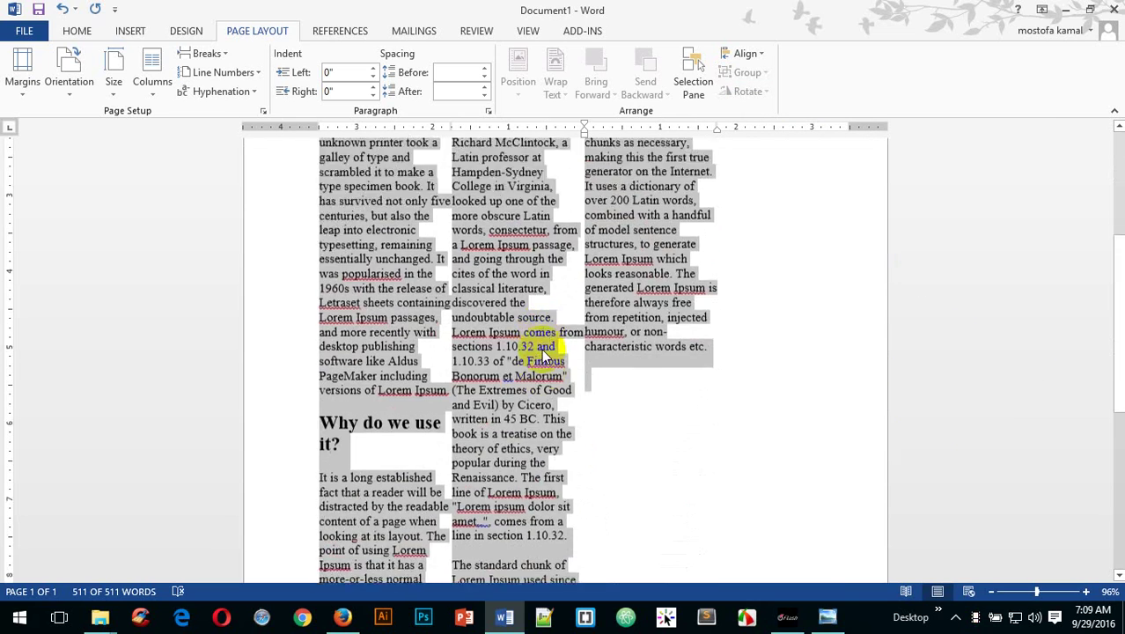
{"action": "scroll", "coordinate": [692, 427], "scroll_direction": "up", "scroll_amount": 2}
{"action": "scroll", "coordinate": [669, 433], "scroll_direction": "up", "scroll_amount": 6}
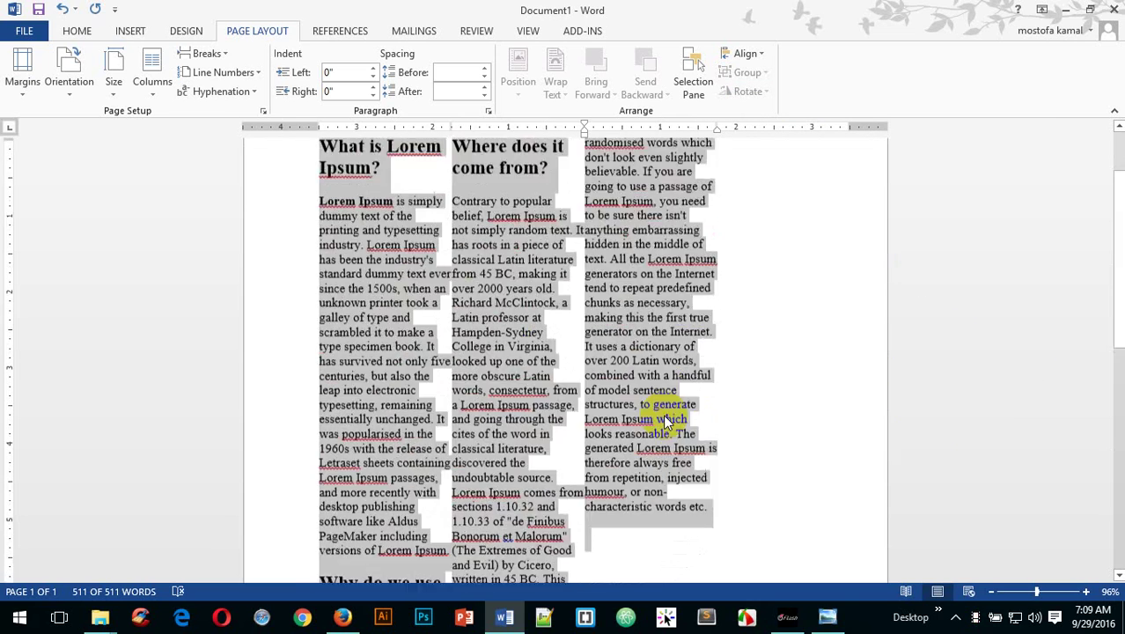
{"action": "left_click_drag", "start_coordinate": [795, 232], "coordinate": [862, 463]}
{"action": "left_click", "coordinate": [858, 292]}
{"action": "scroll", "coordinate": [836, 272], "scroll_direction": "down", "scroll_amount": 8}
{"action": "scroll", "coordinate": [761, 291], "scroll_direction": "up", "scroll_amount": 8}
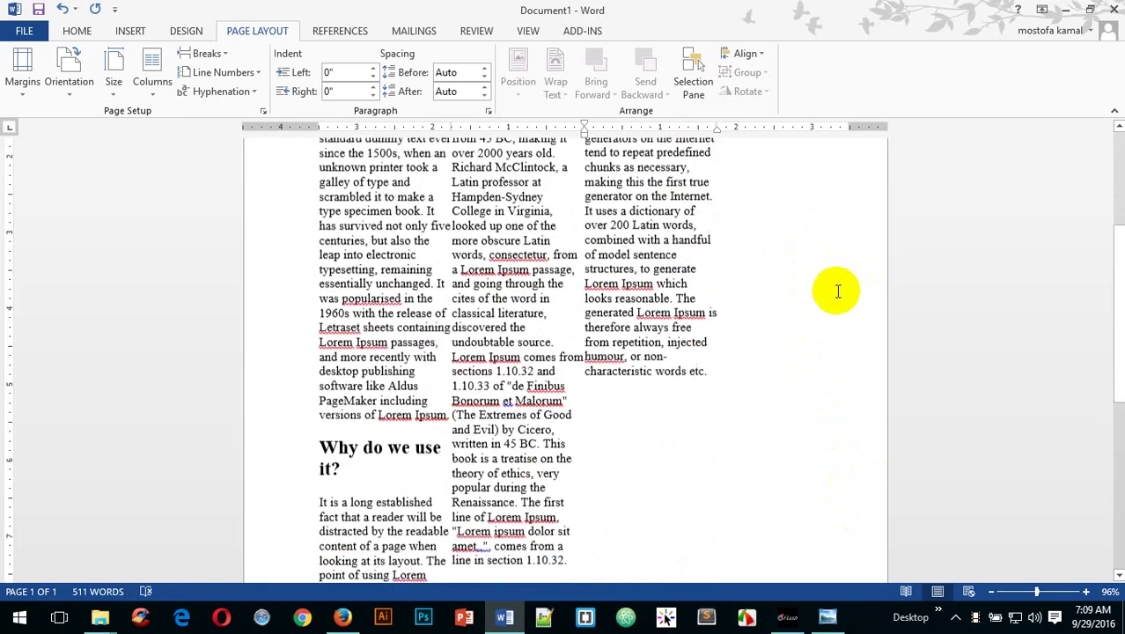
{"action": "scroll", "coordinate": [841, 282], "scroll_direction": "down", "scroll_amount": 12}
{"action": "scroll", "coordinate": [793, 308], "scroll_direction": "up", "scroll_amount": 9}
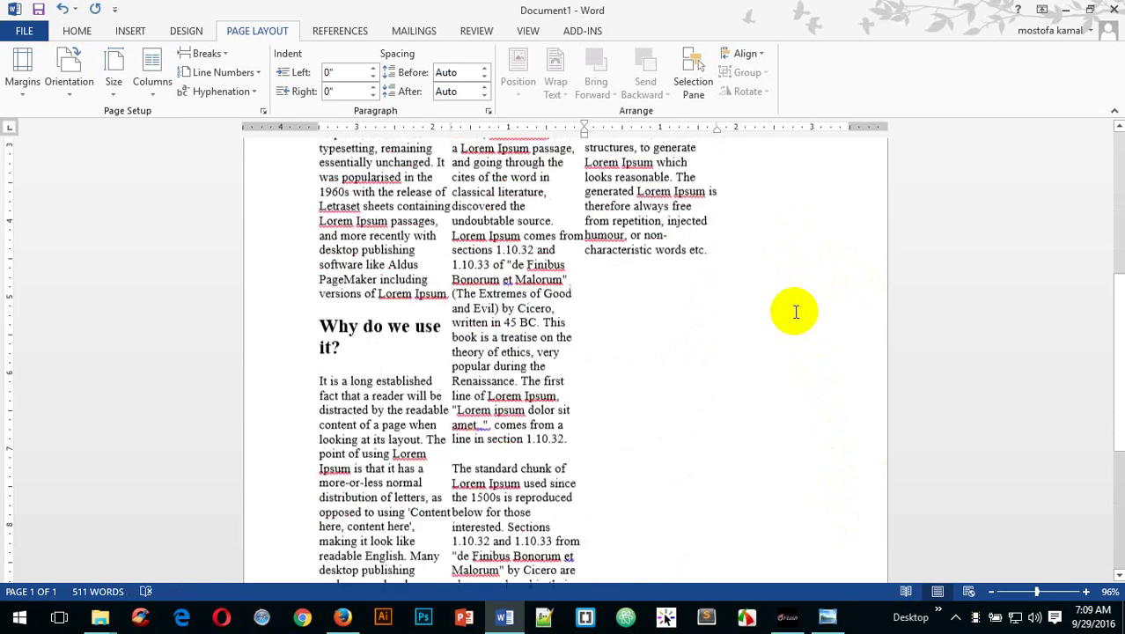
{"action": "scroll", "coordinate": [791, 307], "scroll_direction": "down", "scroll_amount": 9}
{"action": "scroll", "coordinate": [789, 305], "scroll_direction": "up", "scroll_amount": 10}
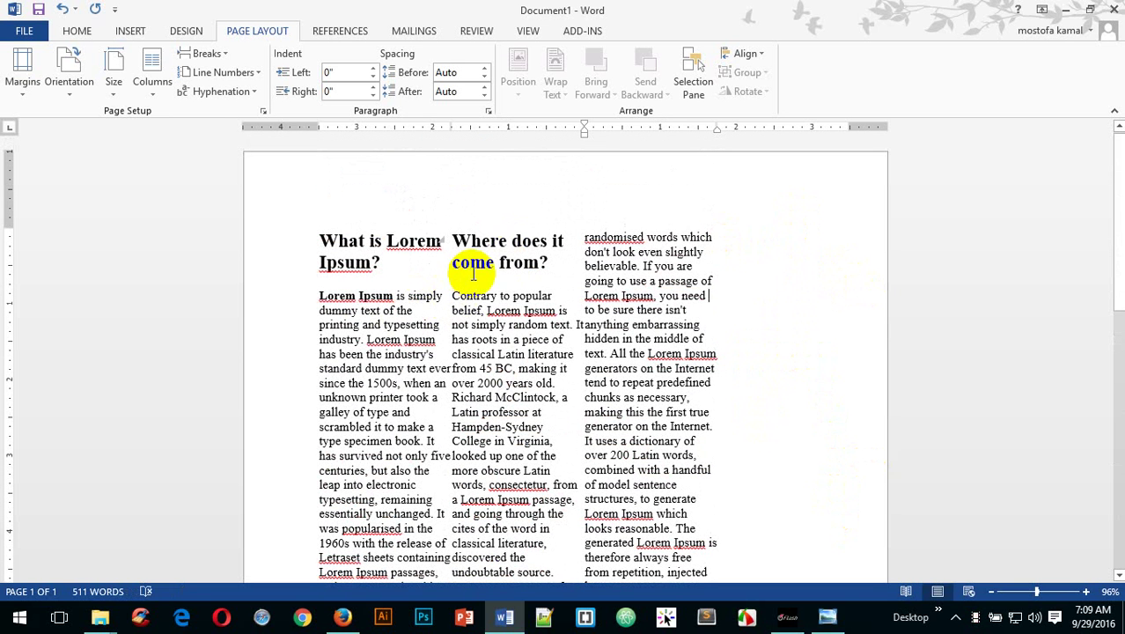
- Select the text from the first heading through the end of the second column and set its font size to 20
{"action": "left_click_drag", "start_coordinate": [304, 234], "coordinate": [799, 609]}
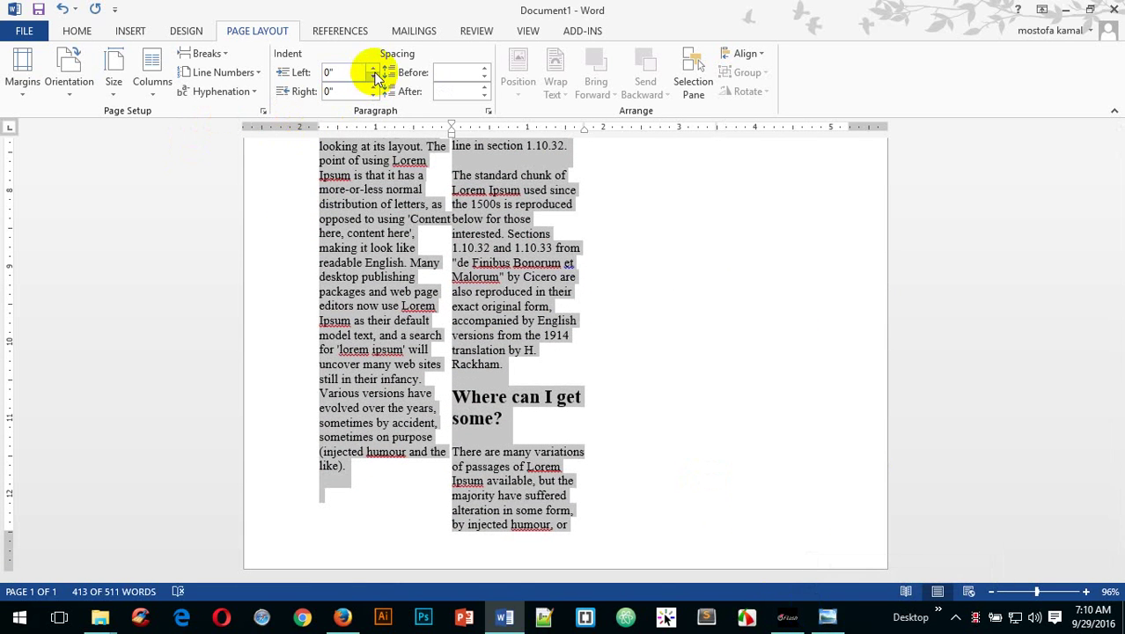
{"action": "left_click", "coordinate": [78, 32]}
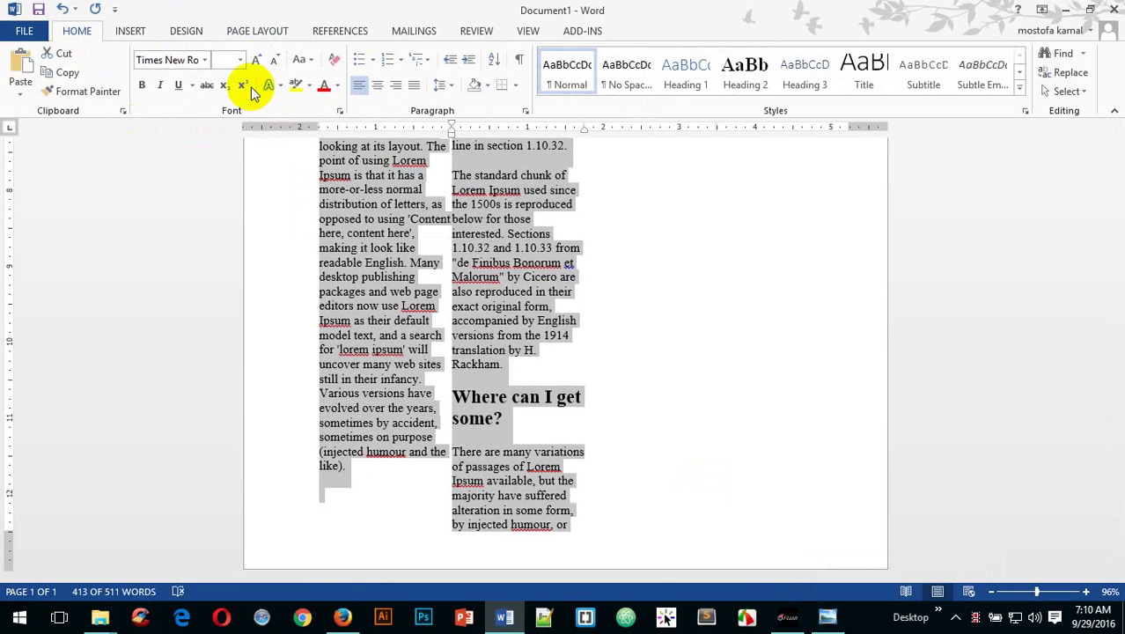
{"action": "left_click", "coordinate": [239, 60]}
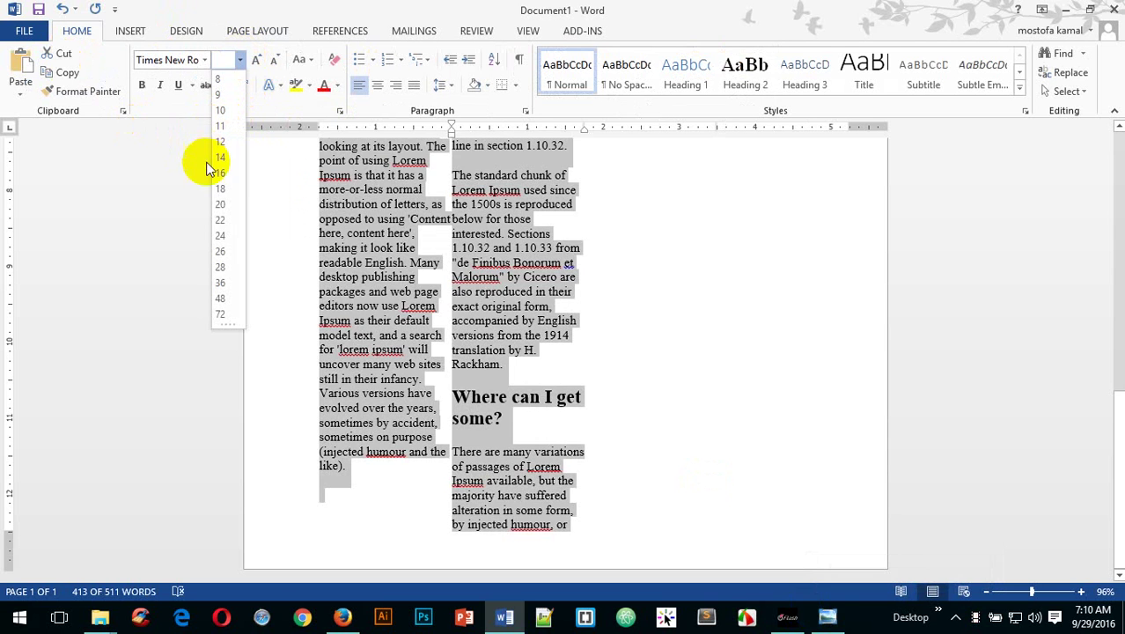
{"action": "left_click", "coordinate": [220, 204]}
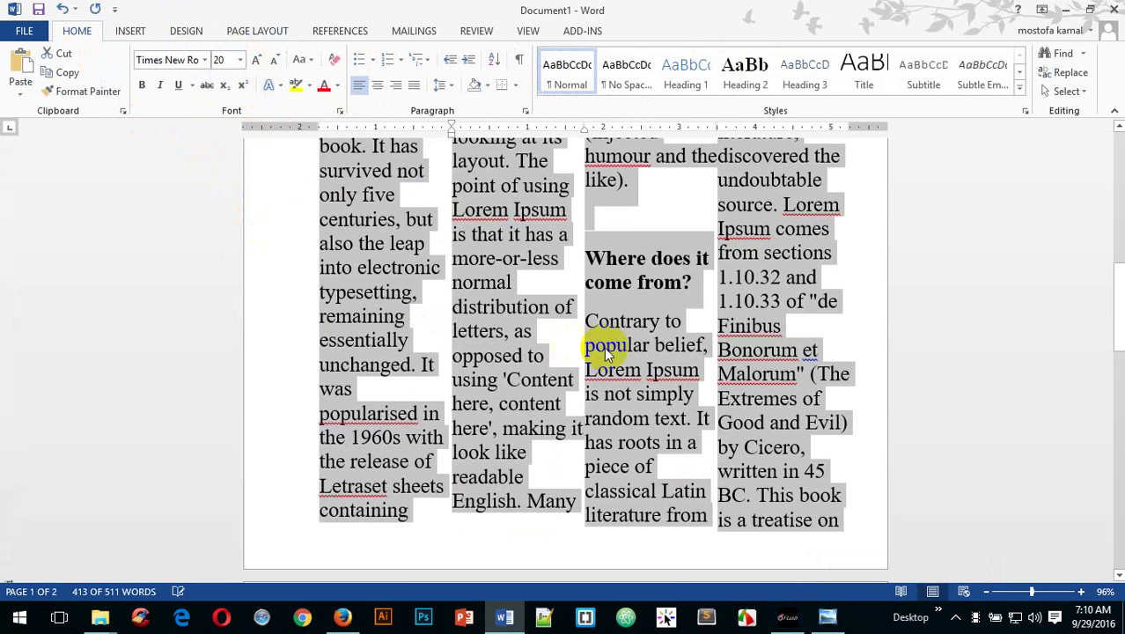
{"action": "scroll", "coordinate": [603, 347], "scroll_direction": "up", "scroll_amount": 8}
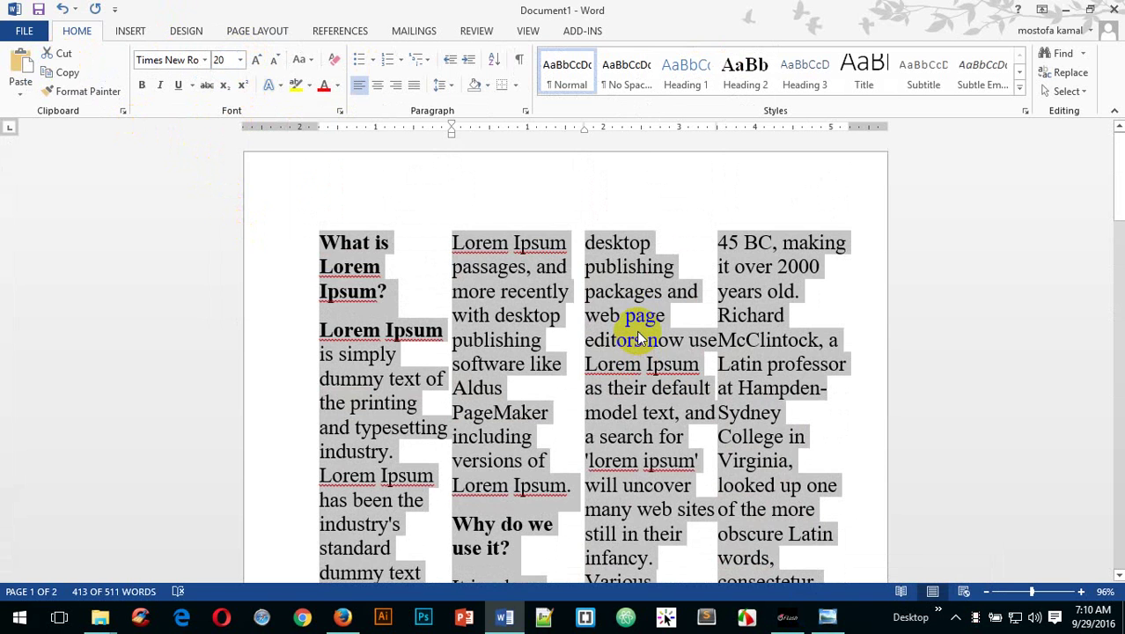
{"action": "scroll", "coordinate": [590, 321], "scroll_direction": "down", "scroll_amount": 5}
{"action": "scroll", "coordinate": [593, 326], "scroll_direction": "down", "scroll_amount": 6}
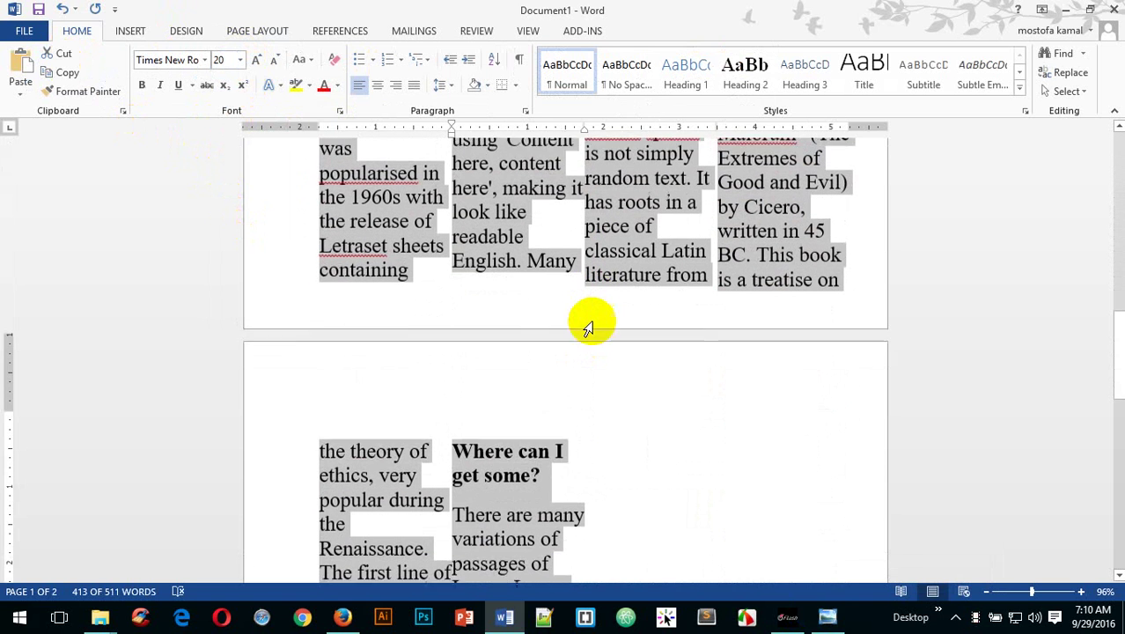